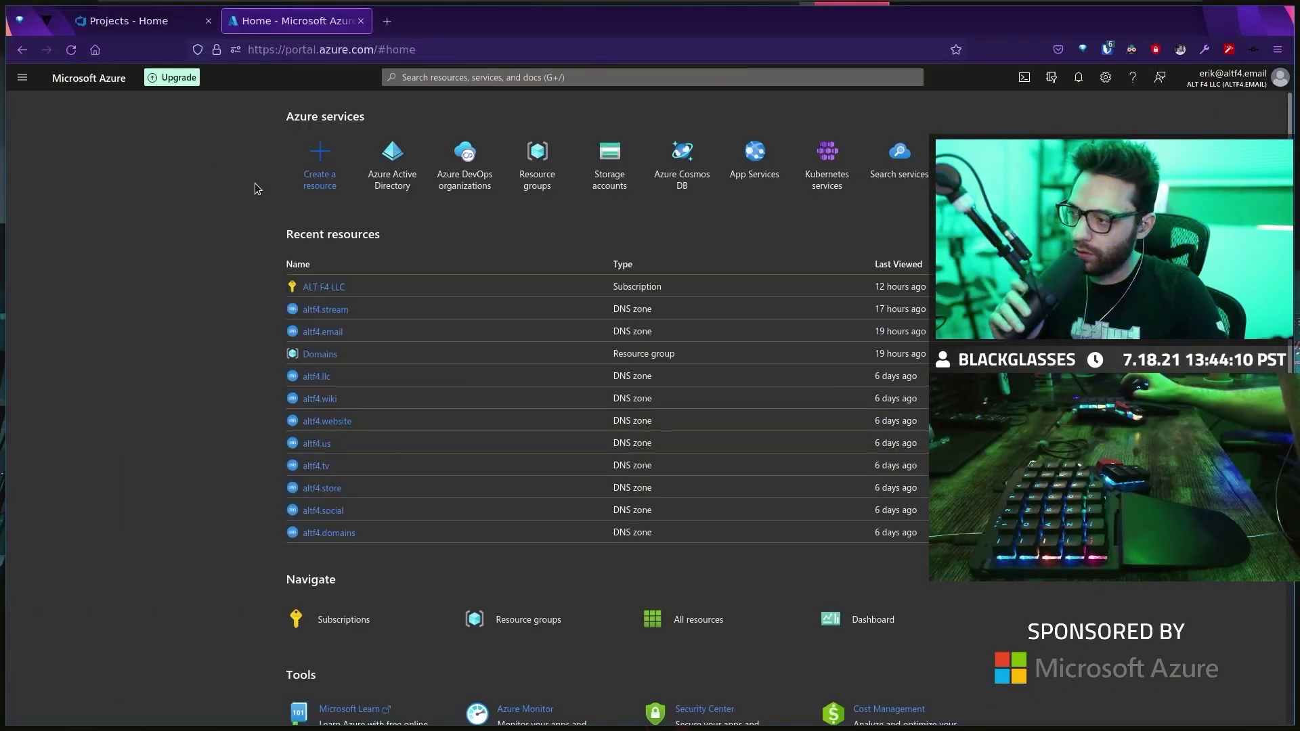
Hide the Azure portal browser and bring up the full-screen terminal overlay
key(super+2)
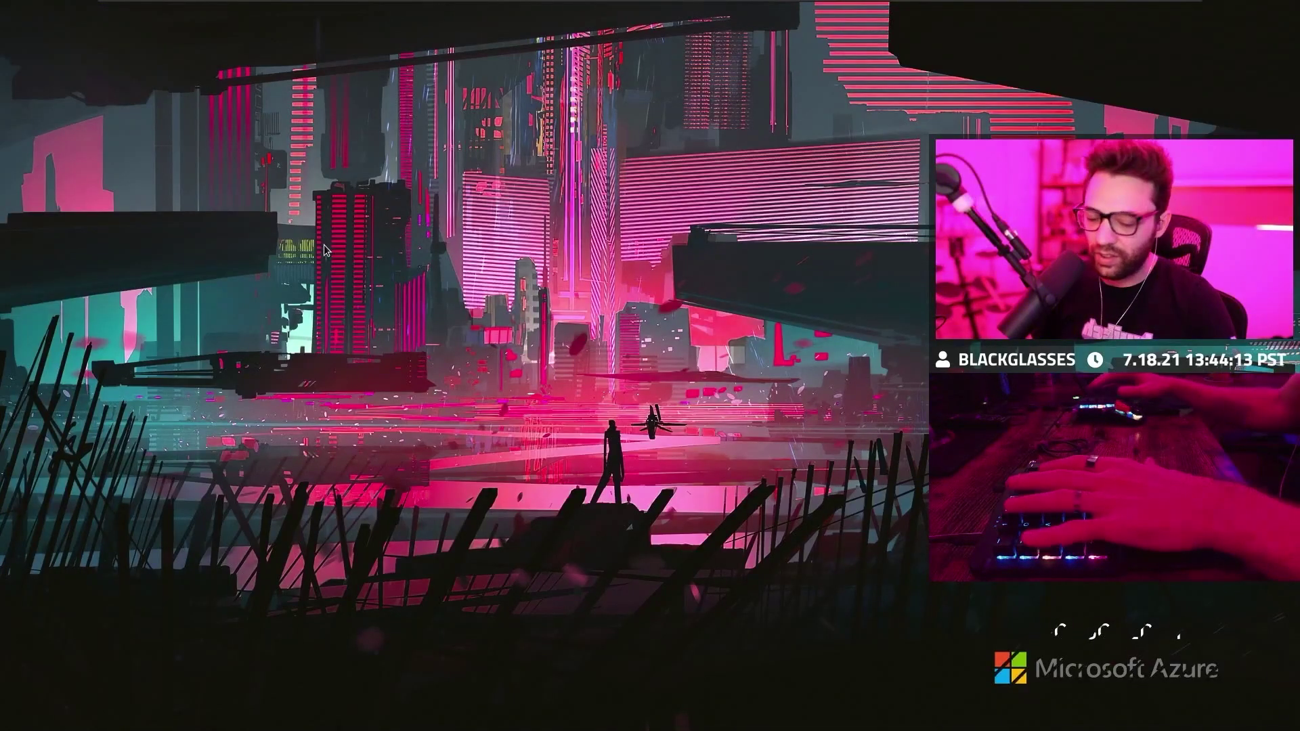
key(super+Return)
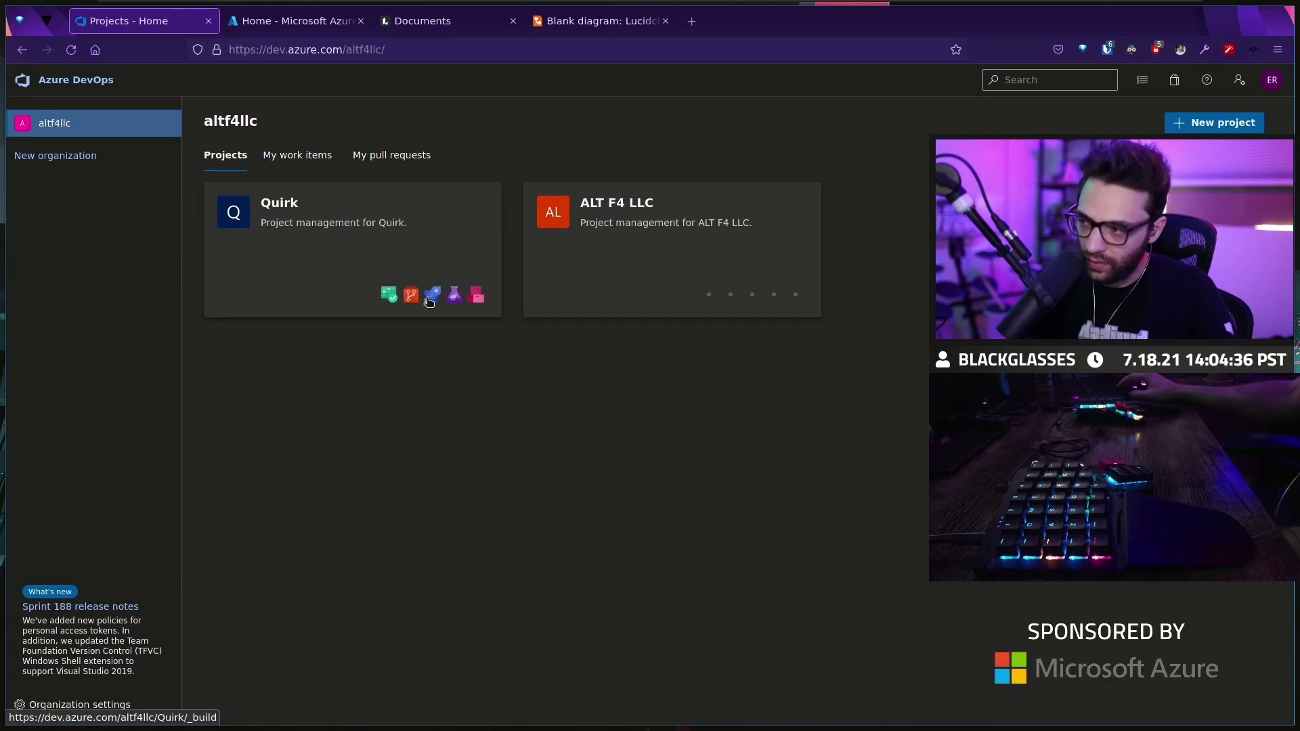
mouse_move(352, 250)
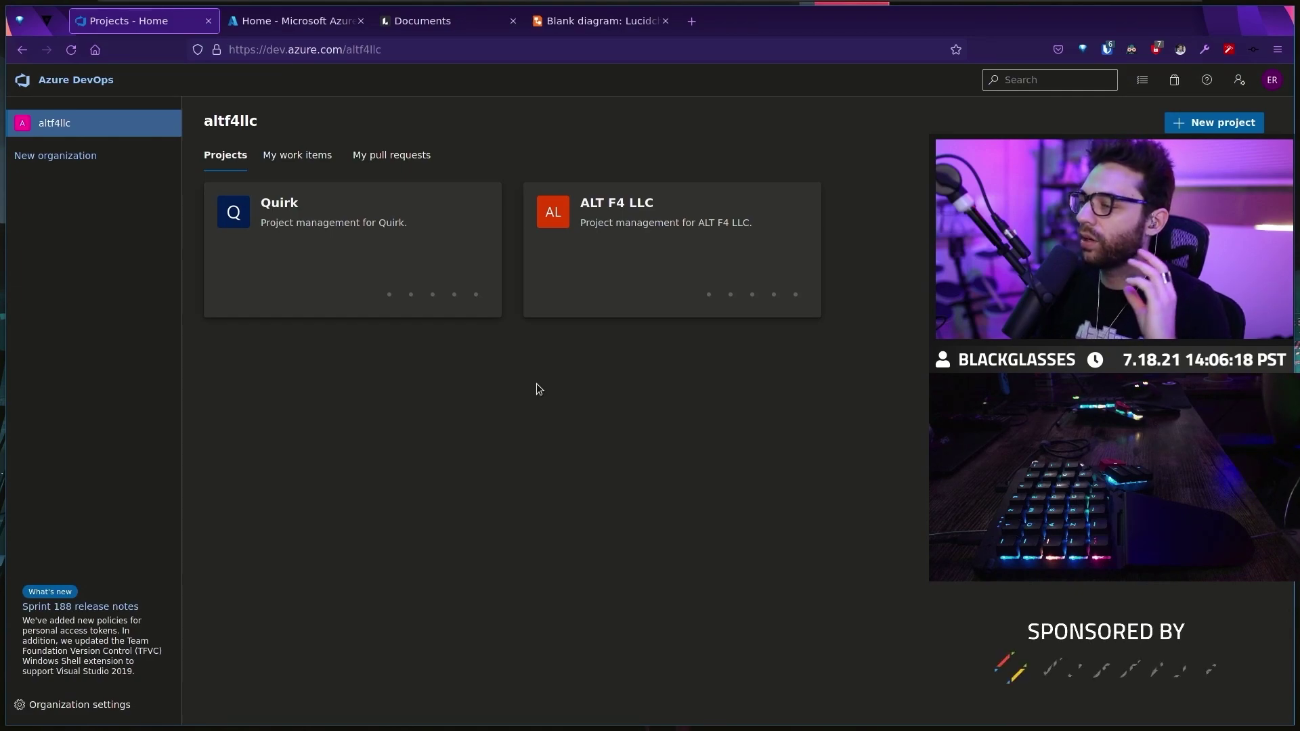
Place a Process box on the blank diagram and give it a two-line project label
click(599, 21)
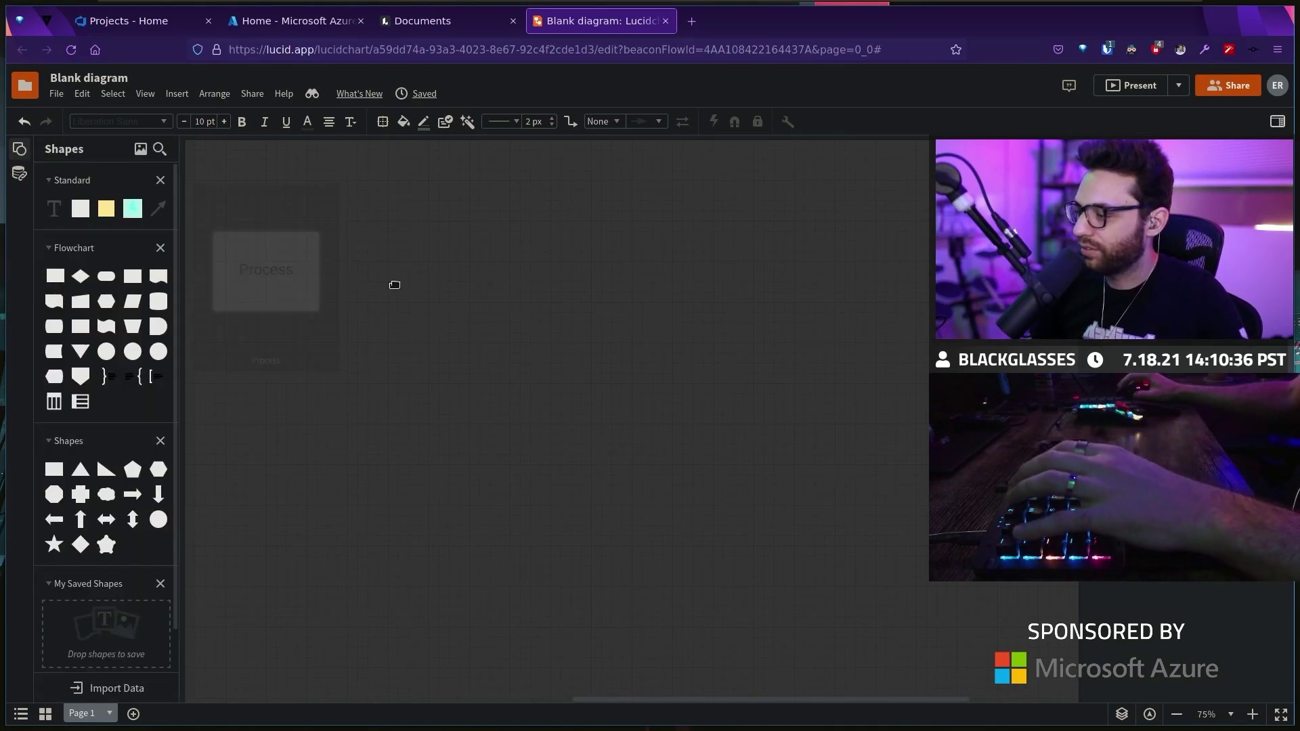
mouse_move(82, 211)
mouse_down()
mouse_move(397, 274)
mouse_move(519, 373)
mouse_up()
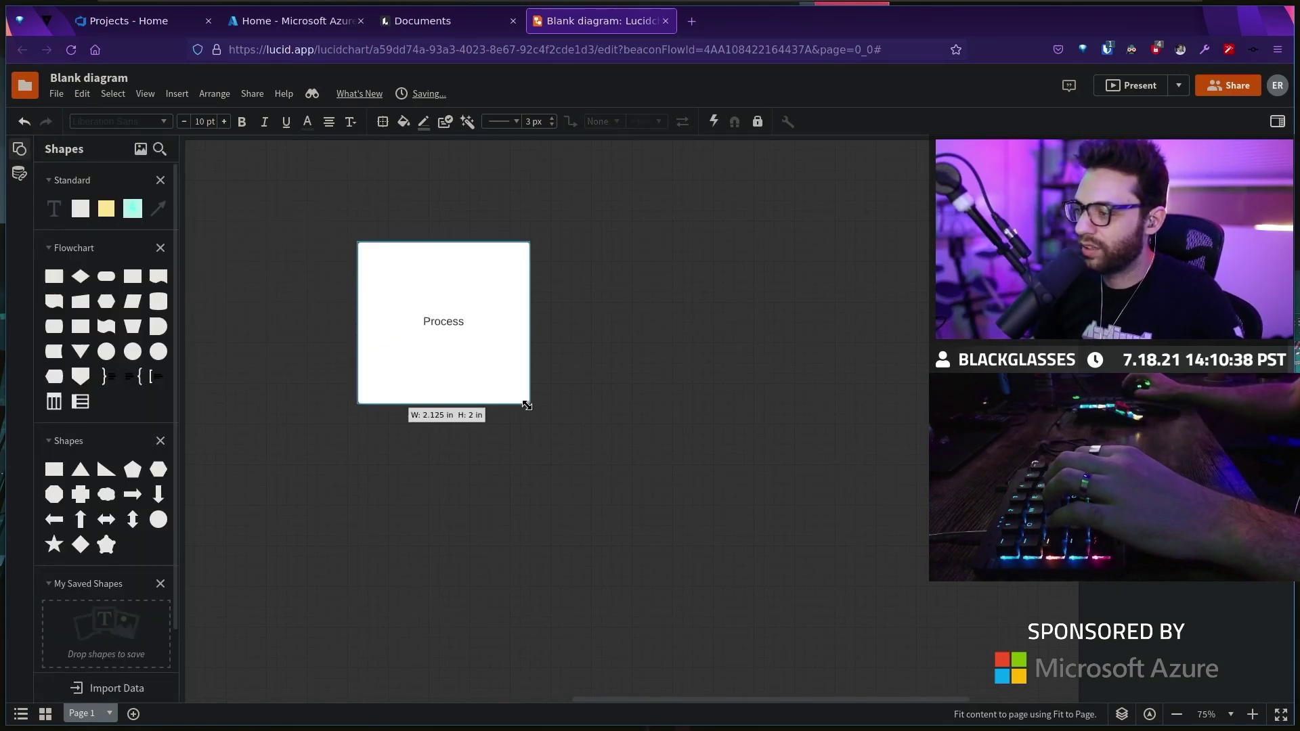
double_click(425, 304)
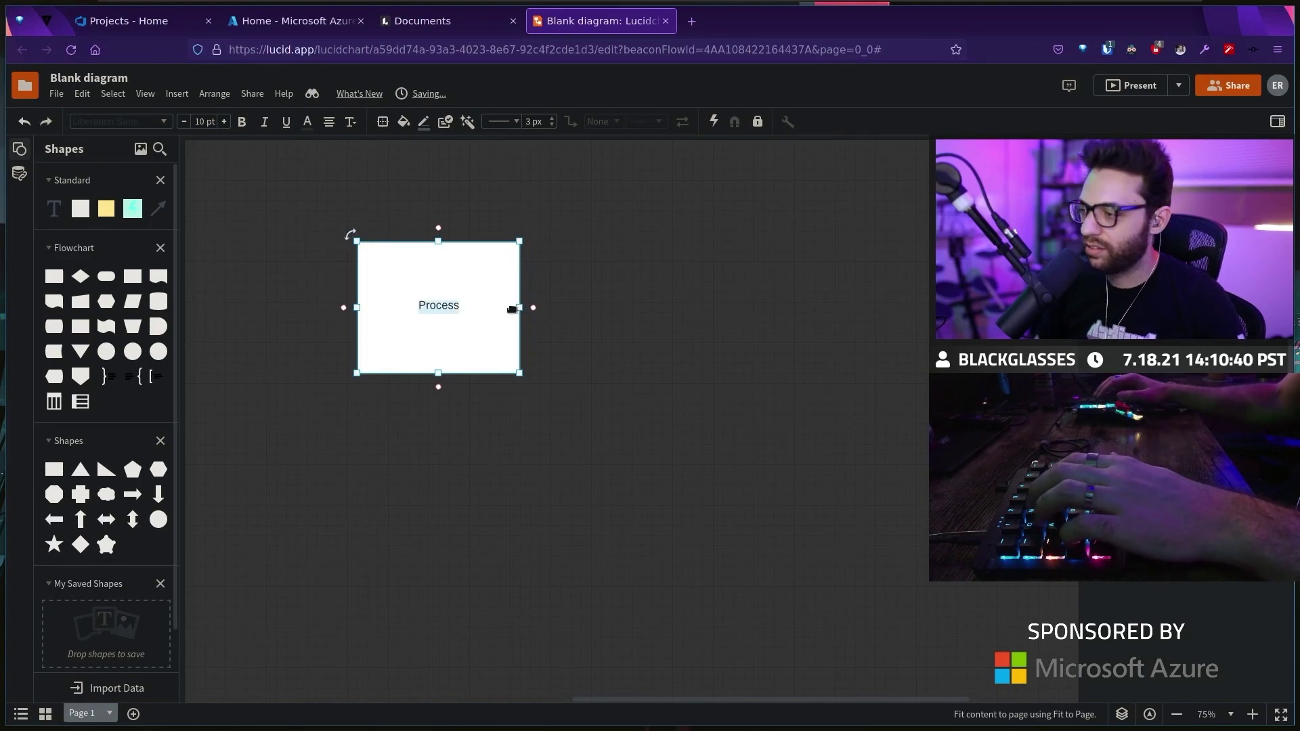
text(ALT F4)
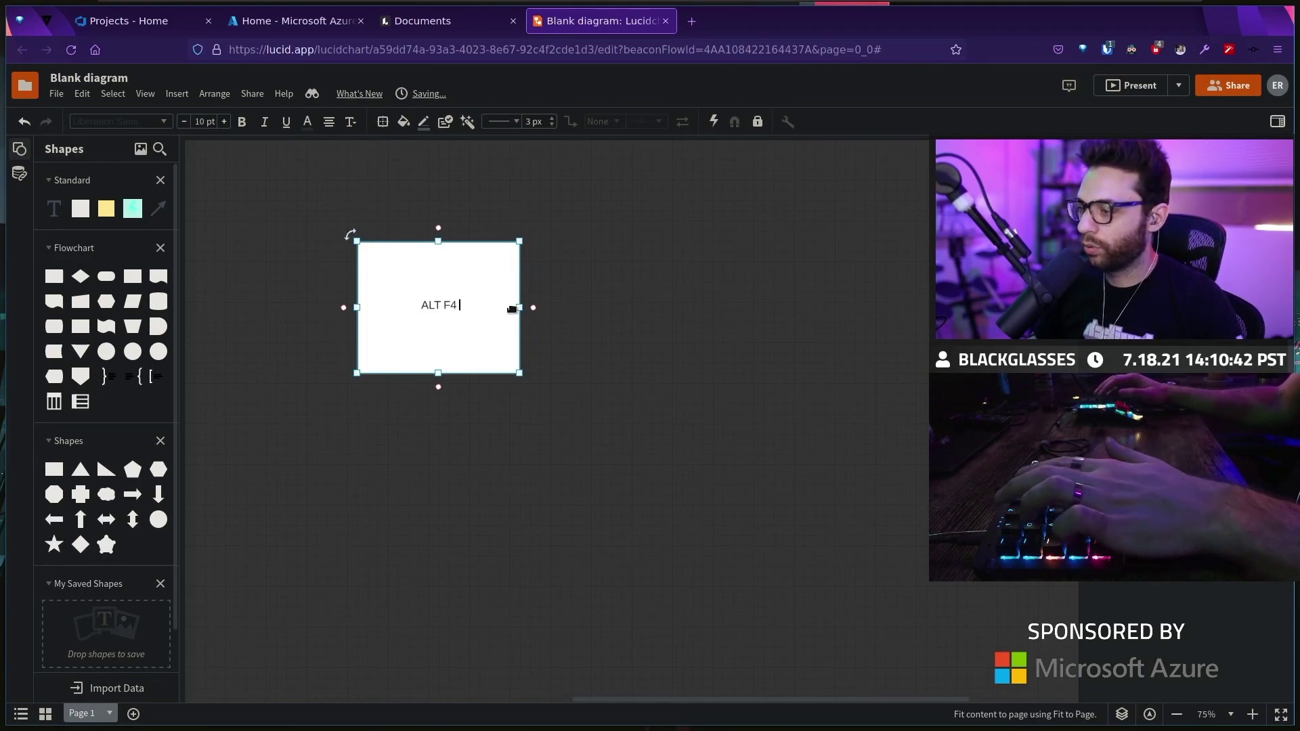
text( LLC)
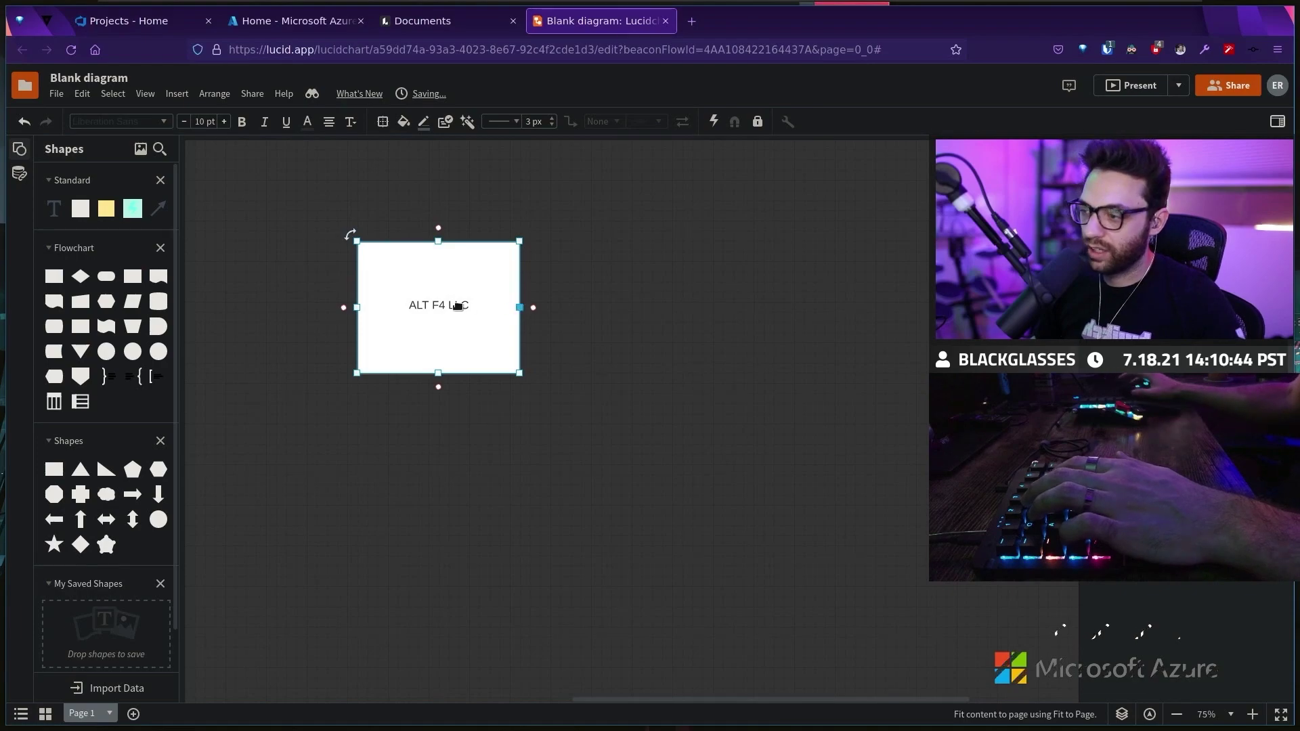
key(Return)
text(Project)
key(Home)
text(Dev)
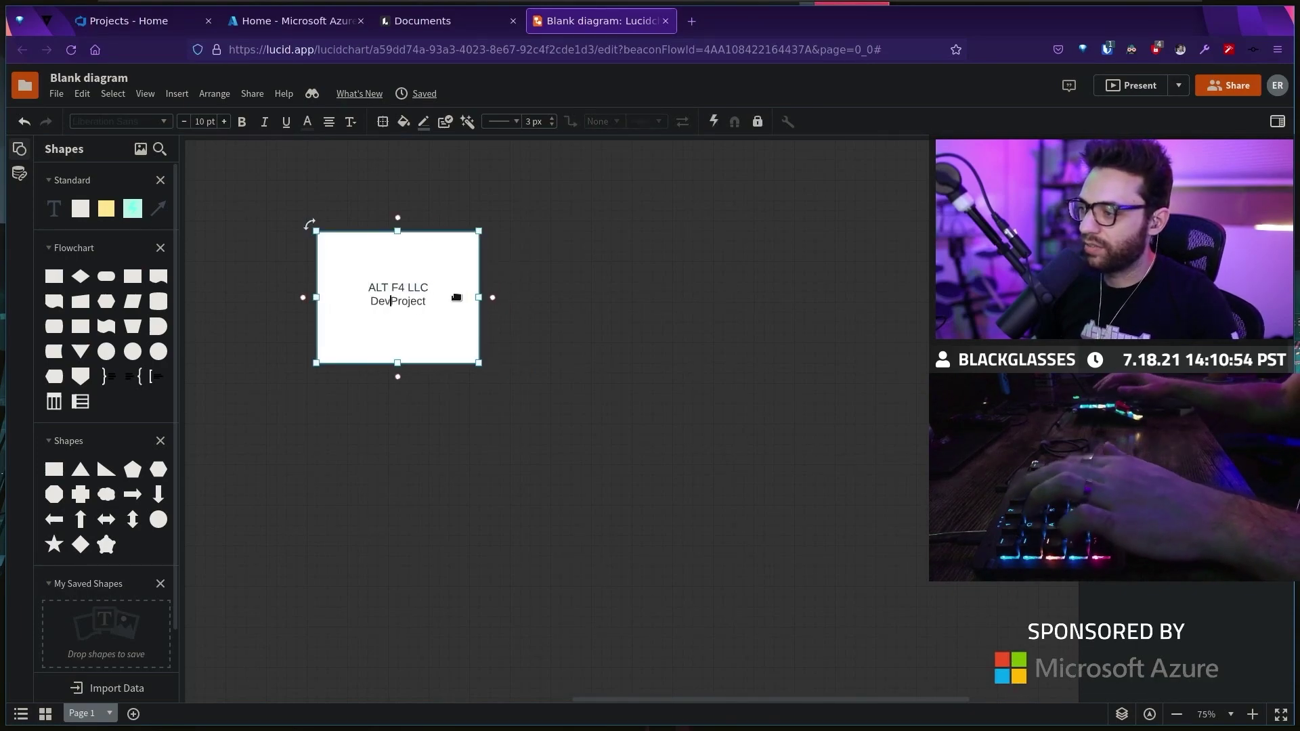
text(Ops)
key(Escape)
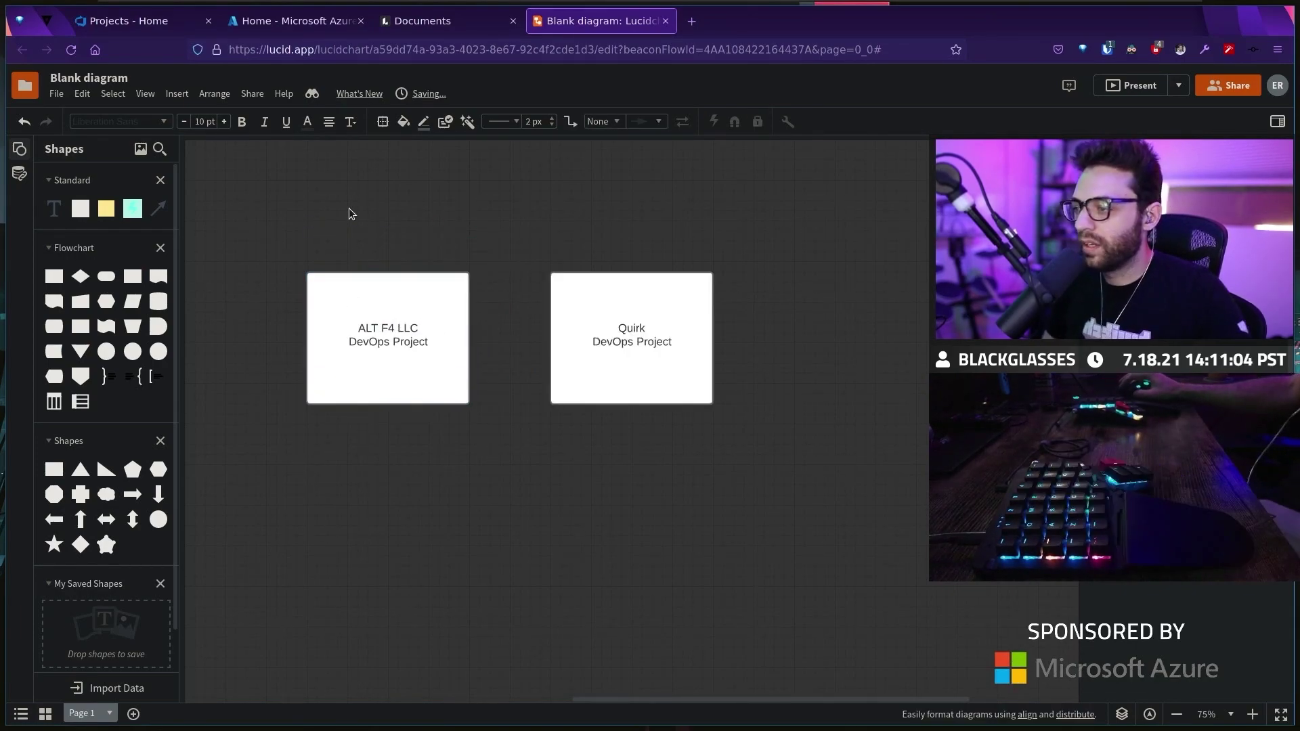
Move the project boxes up and right, and add a repo box below Quirk
mouse_move(348, 213)
mouse_down()
mouse_move(659, 392)
mouse_move(697, 366)
mouse_up()
click(894, 484)
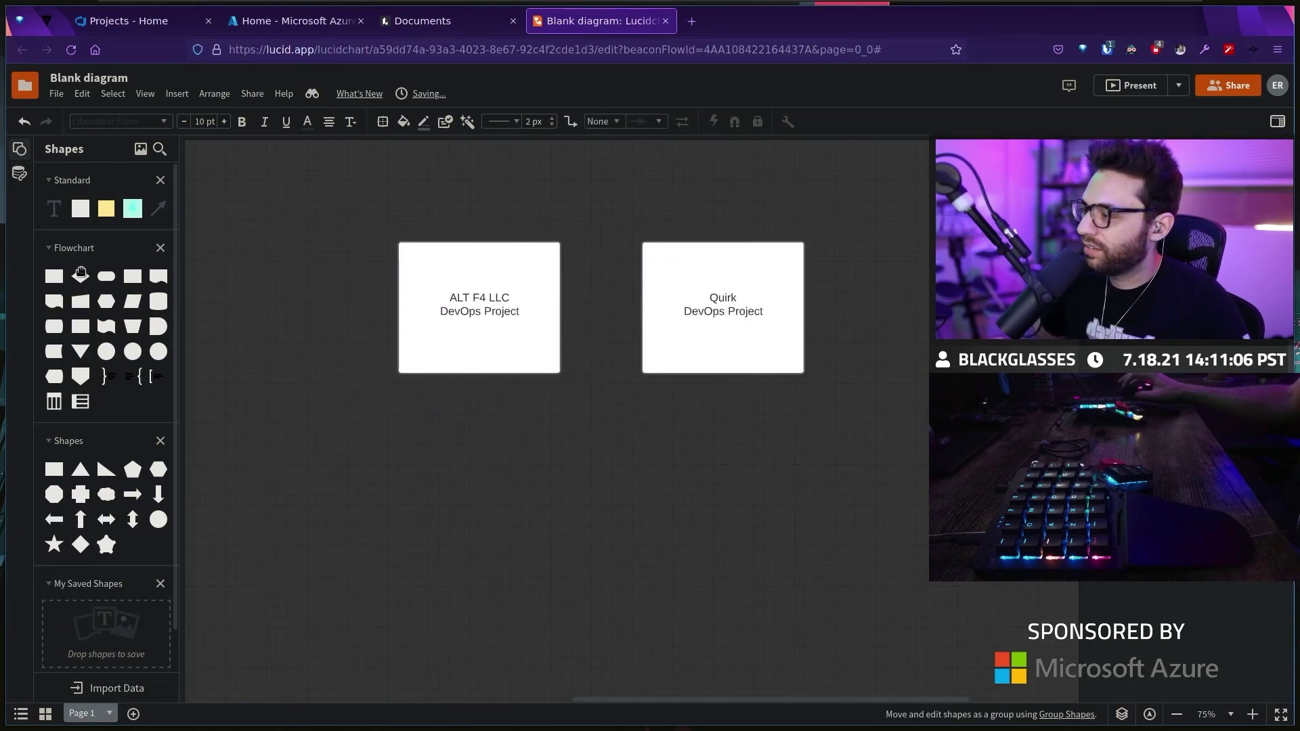
drag(79, 274, 731, 416)
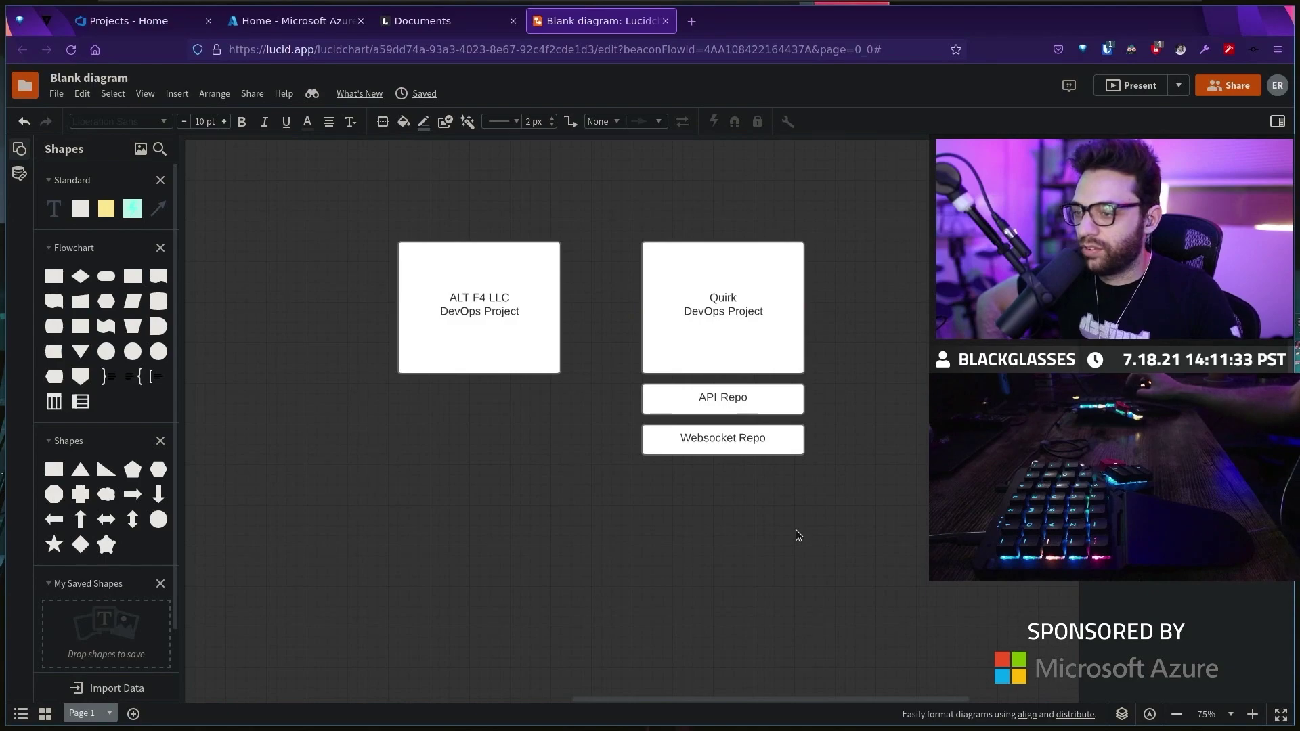
mouse_move(808, 549)
mouse_down()
mouse_move(609, 230)
mouse_move(619, 226)
mouse_up()
click(634, 235)
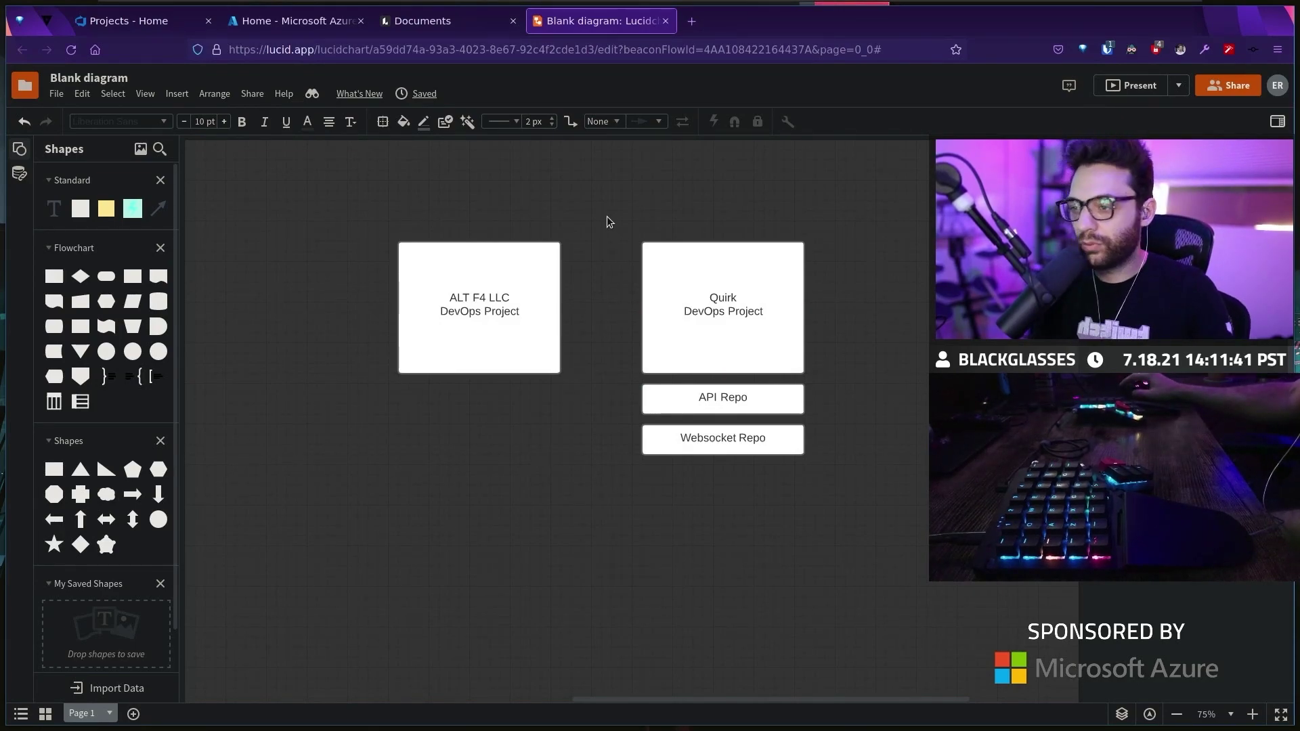
drag(780, 422, 852, 505)
key(Escape)
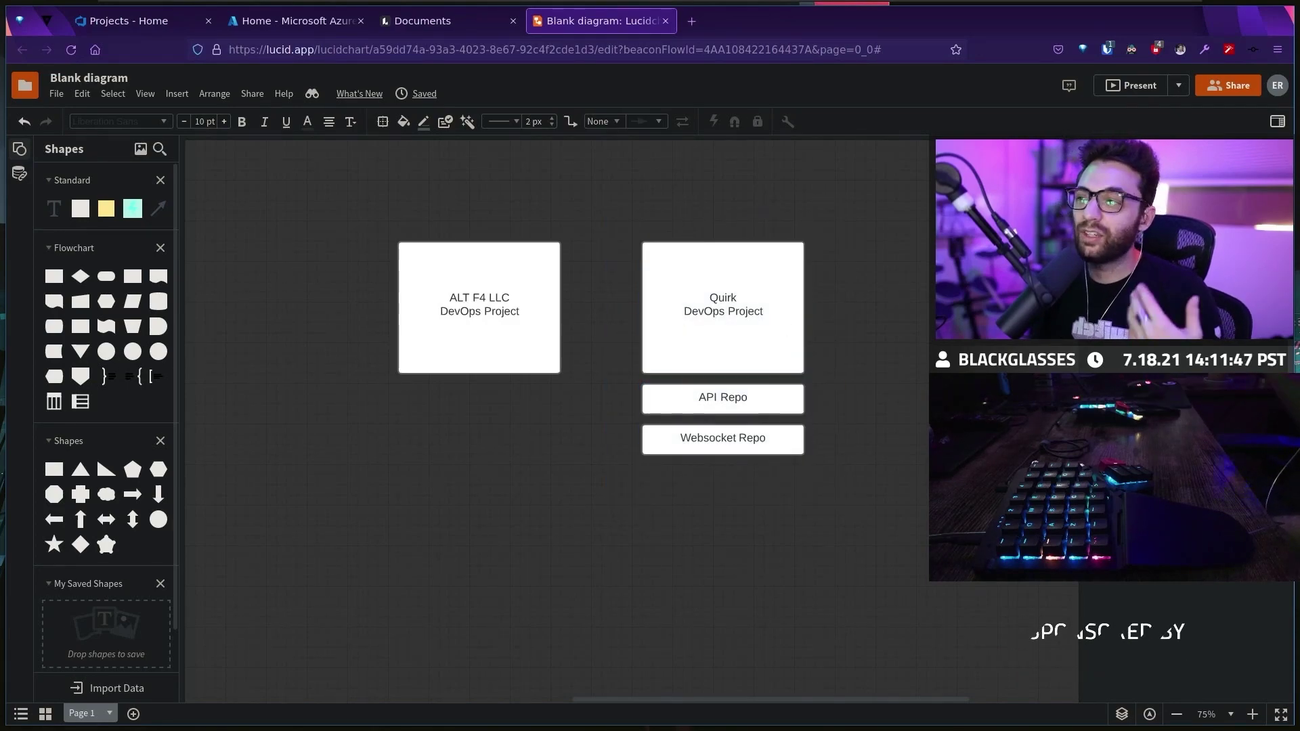
key(ctrl+z)
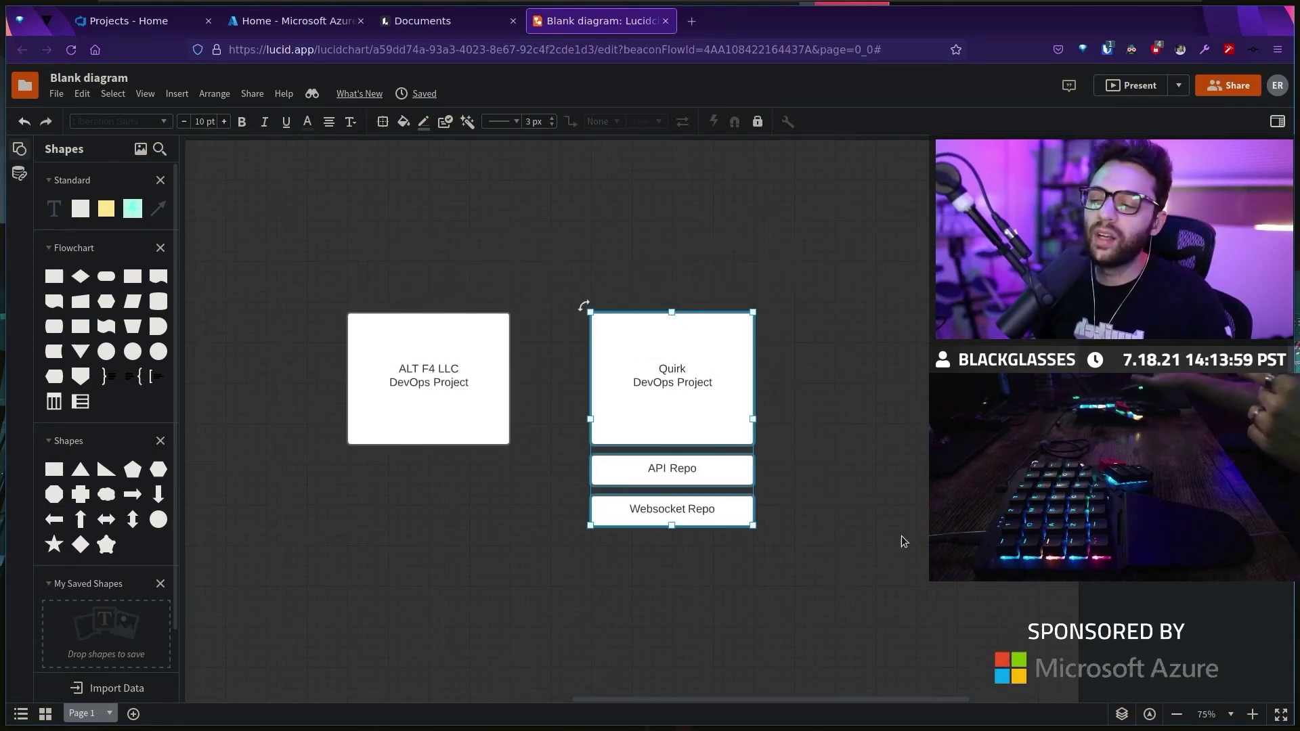
click(412, 262)
mouse_move(281, 226)
mouse_down()
mouse_move(560, 497)
mouse_move(561, 514)
mouse_move(491, 503)
mouse_move(331, 289)
mouse_up()
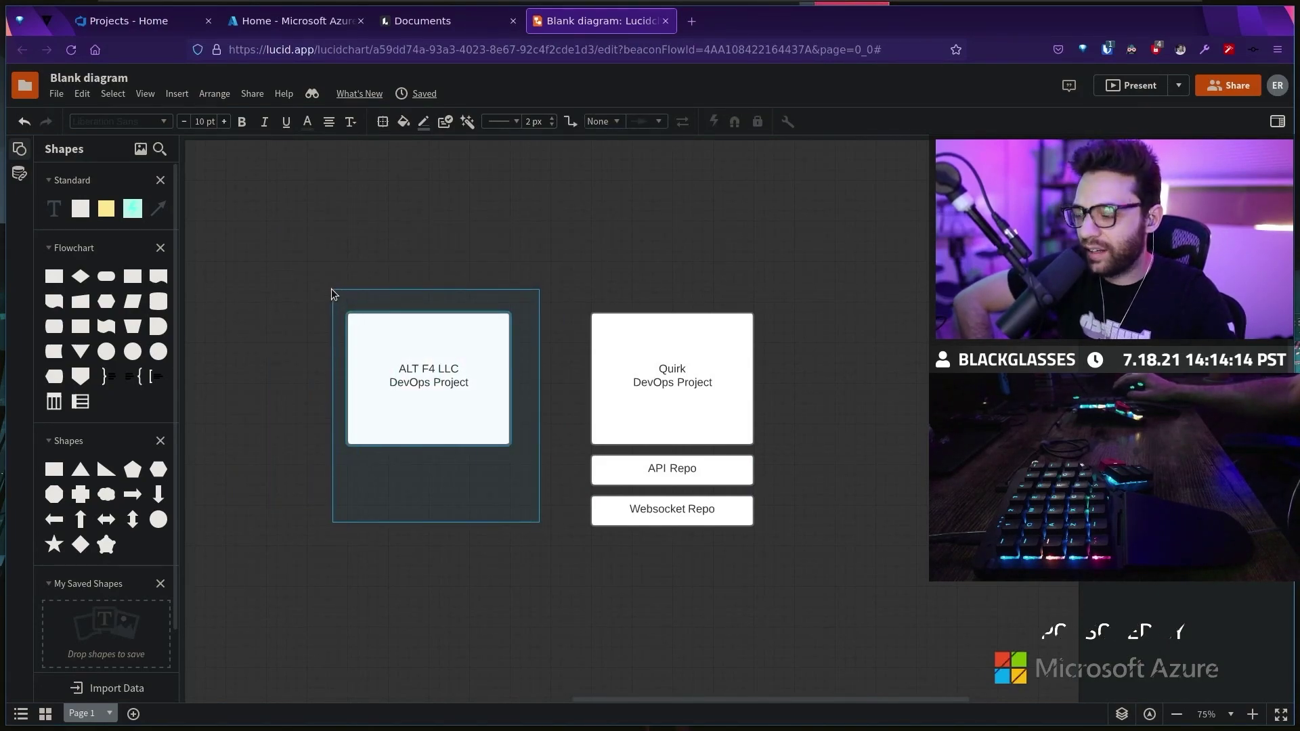
drag(298, 235, 396, 356)
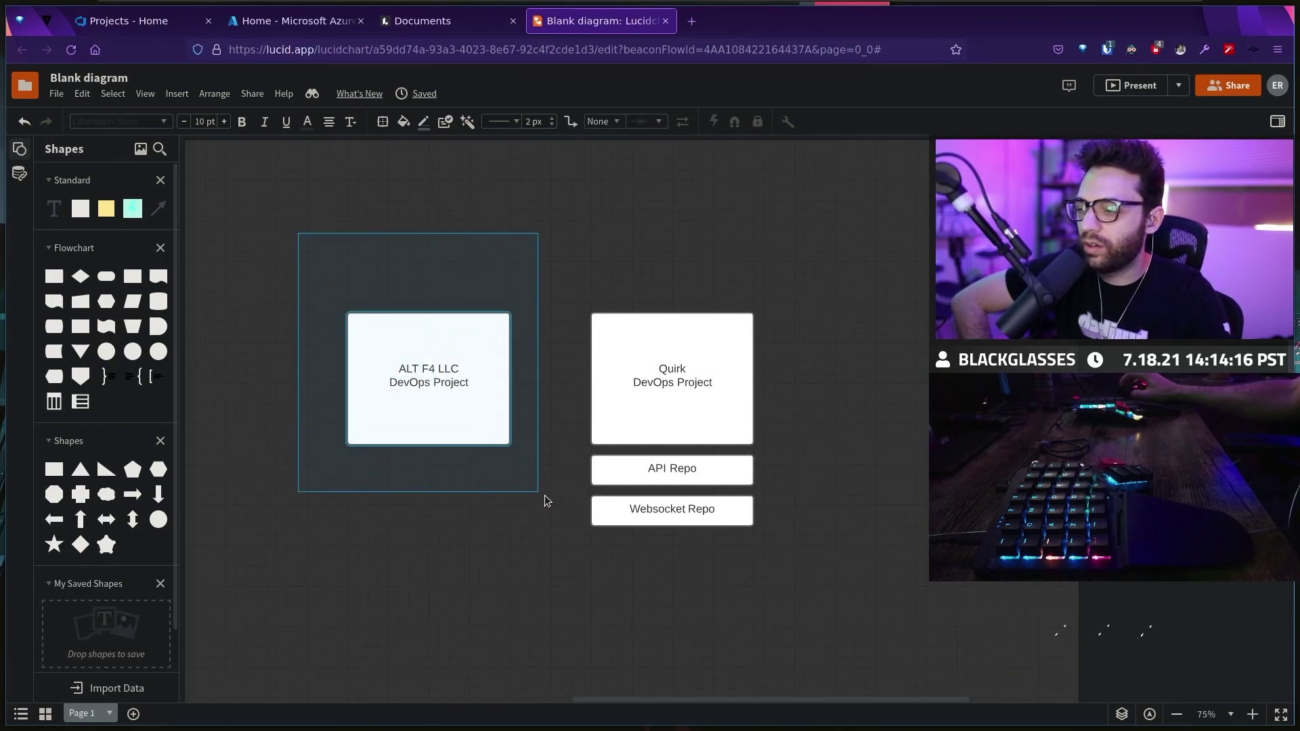
drag(561, 538, 562, 537)
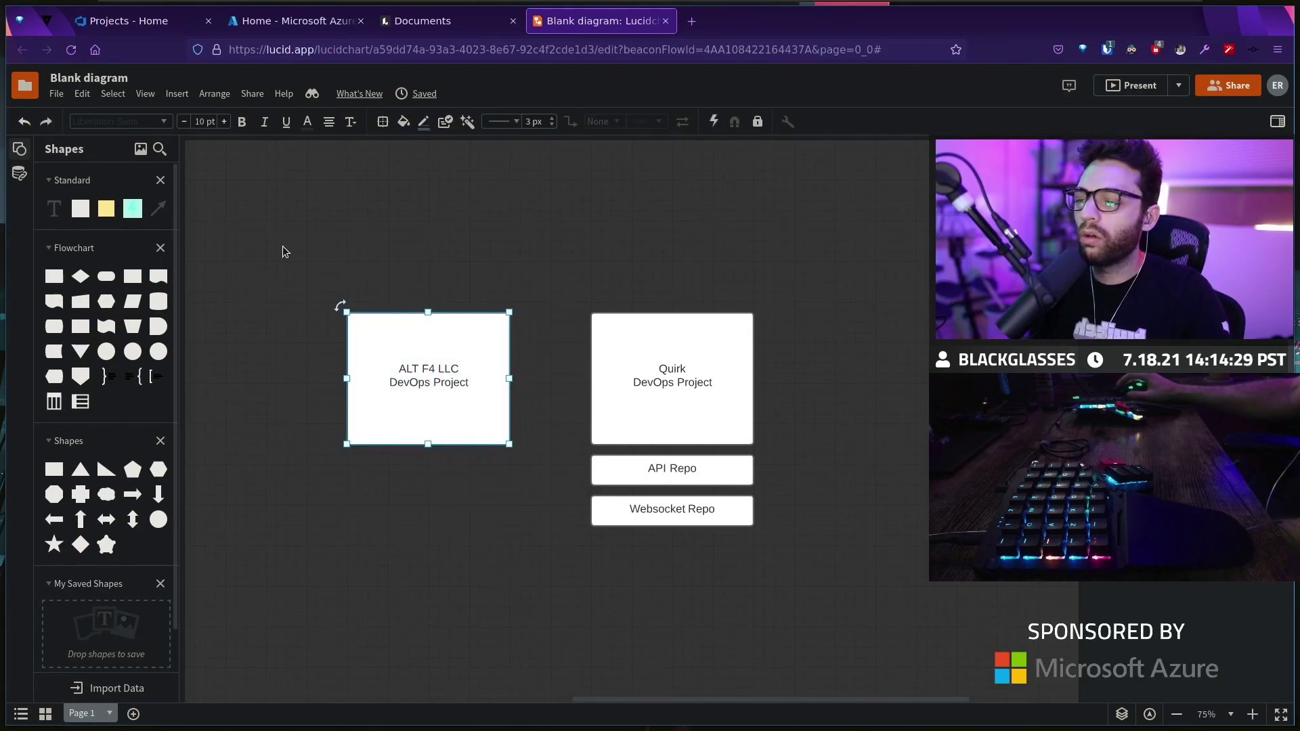
drag(282, 246, 459, 439)
drag(554, 238, 817, 453)
click(853, 454)
drag(550, 290, 830, 452)
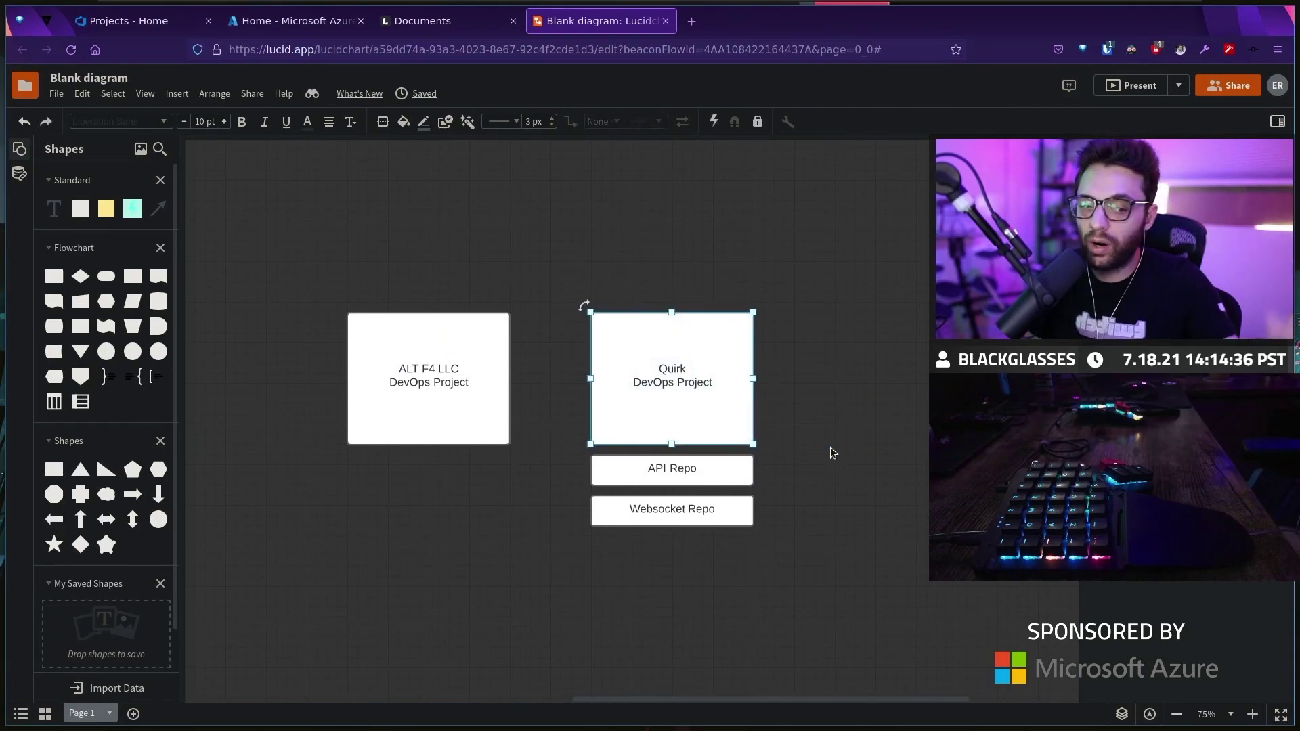
click(828, 409)
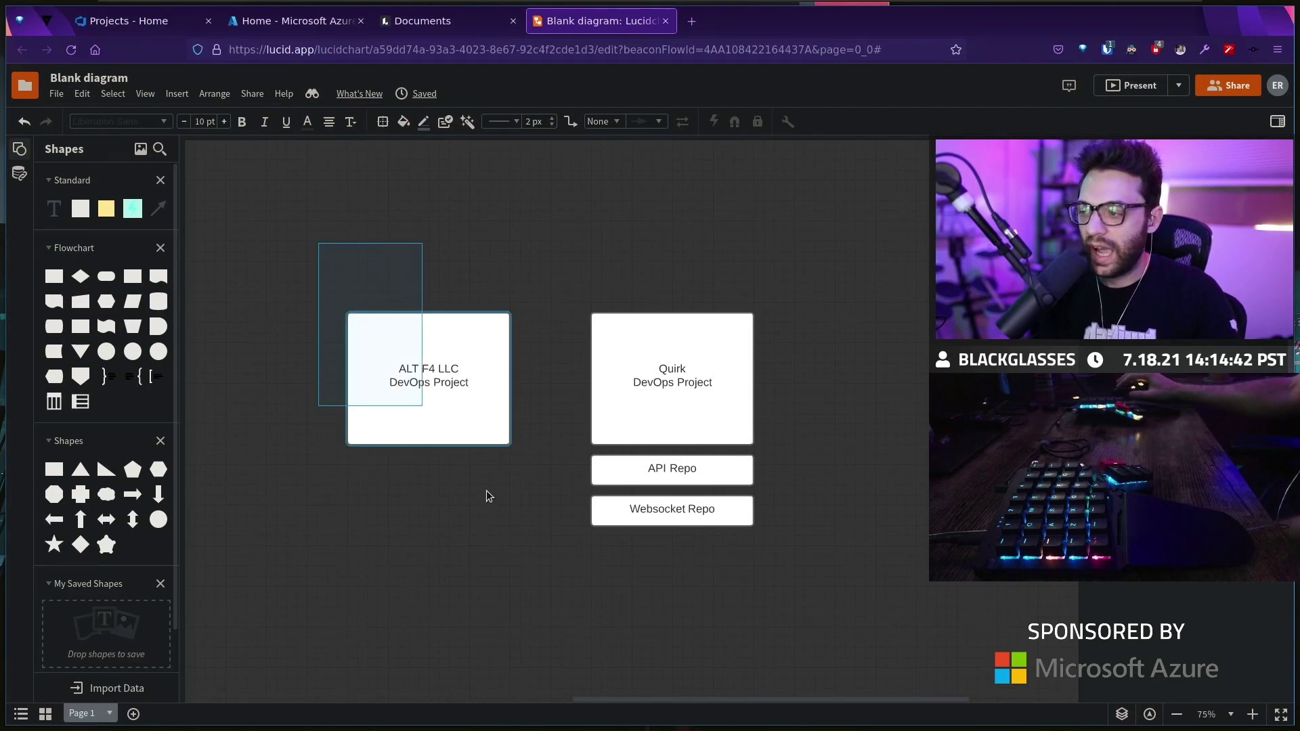
drag(550, 518, 549, 518)
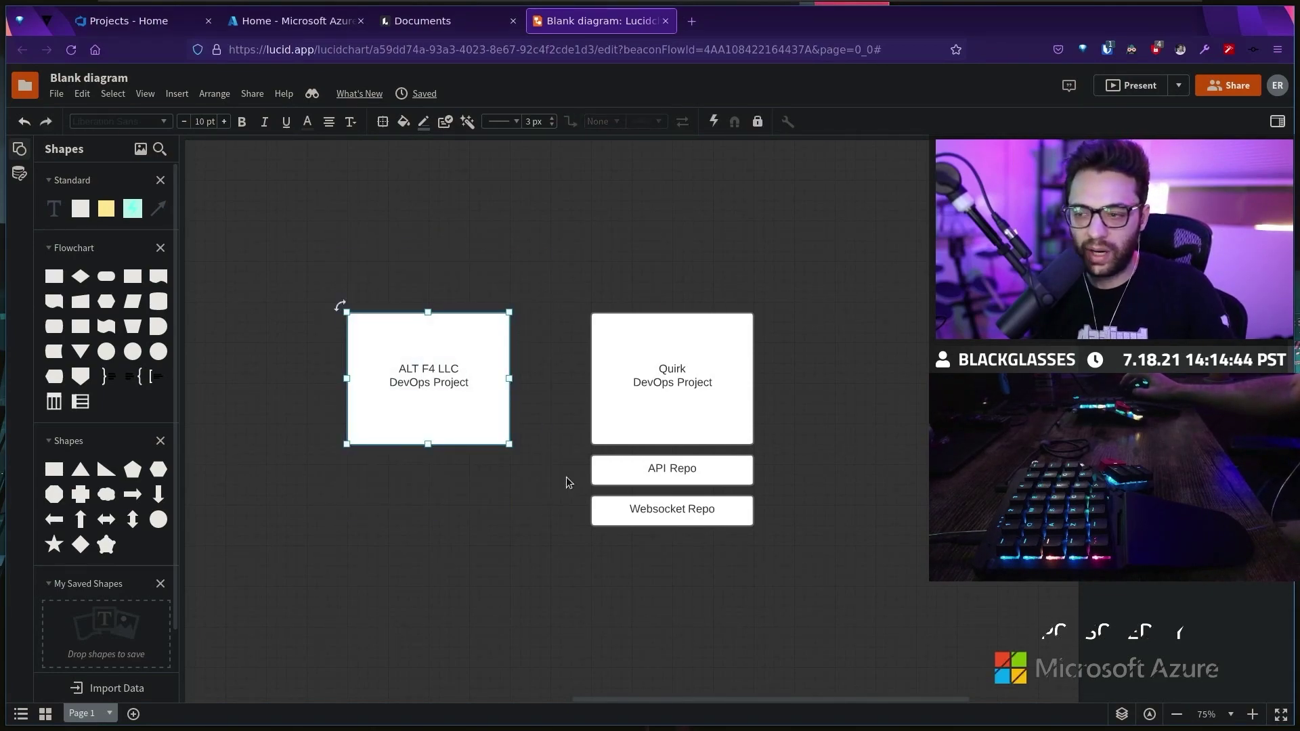
click(753, 385)
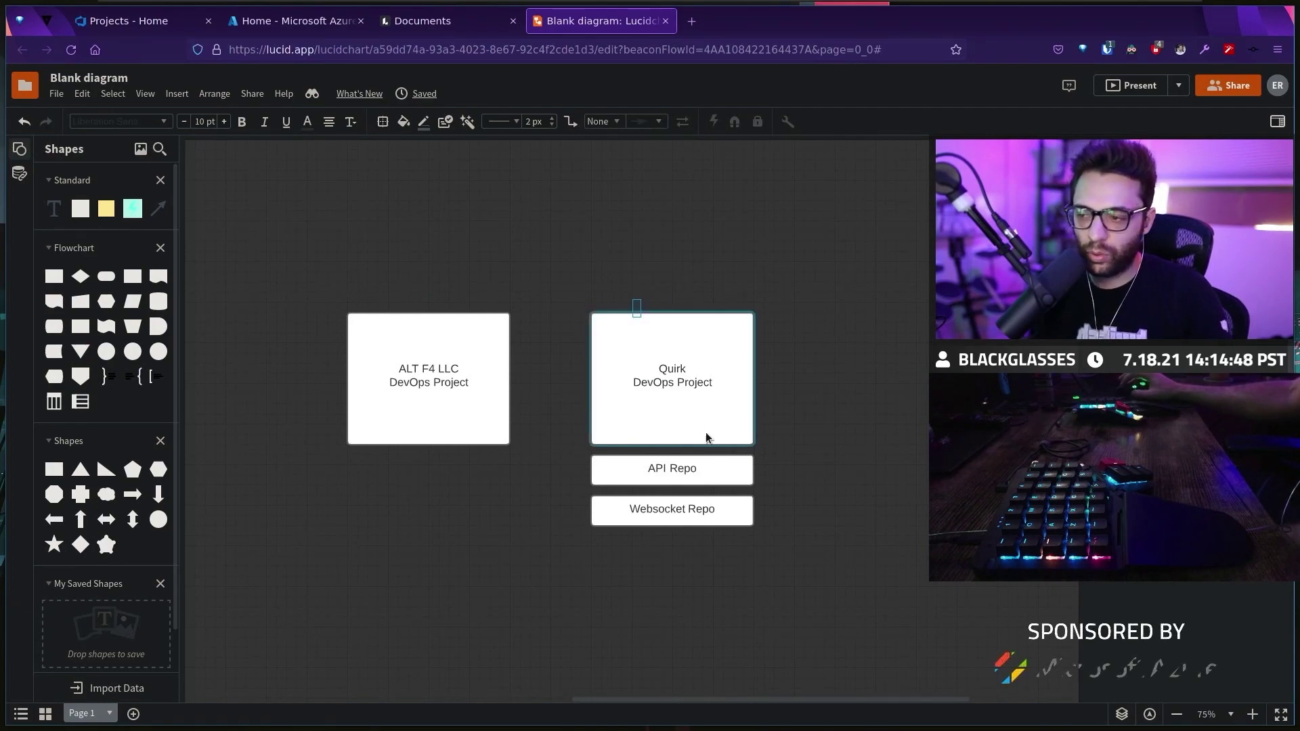
drag(708, 439, 816, 598)
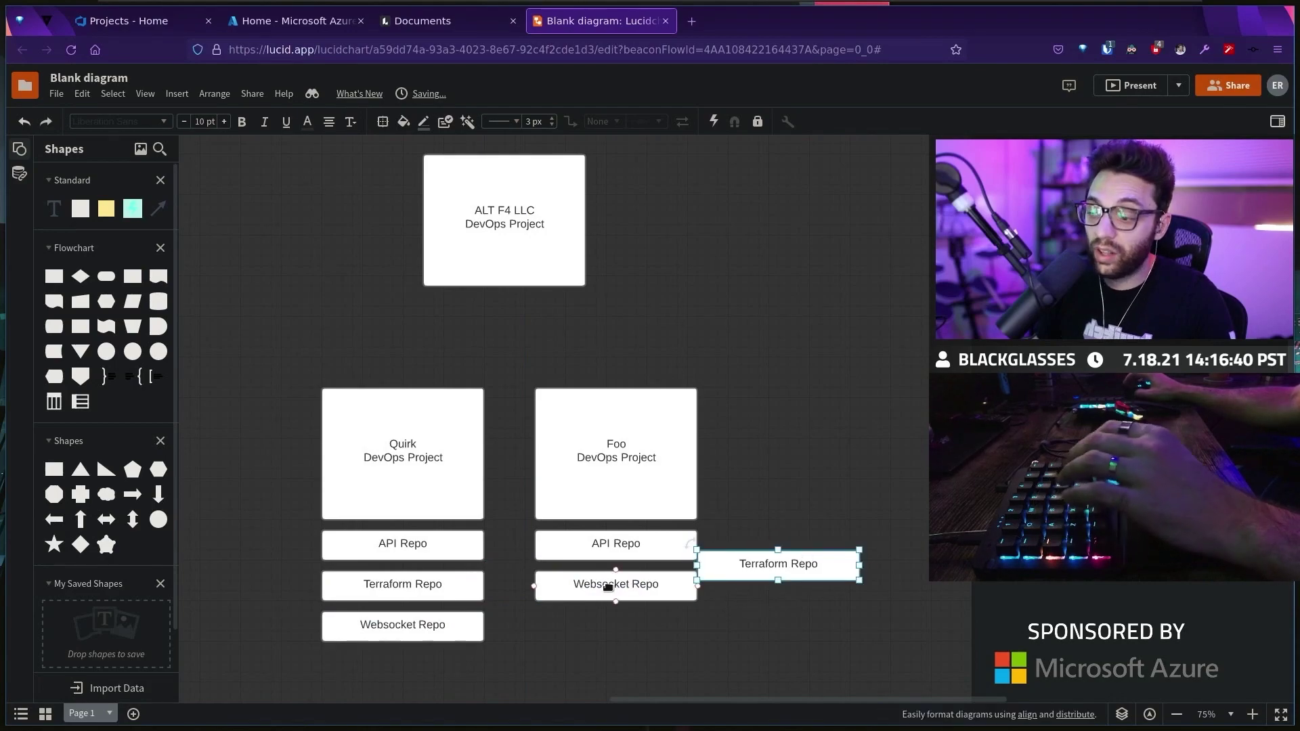
Put Terraform Repo between API Repo and Websocket Repo, and reposition Foo's Terraform Repo
drag(609, 588, 608, 627)
drag(777, 567, 614, 587)
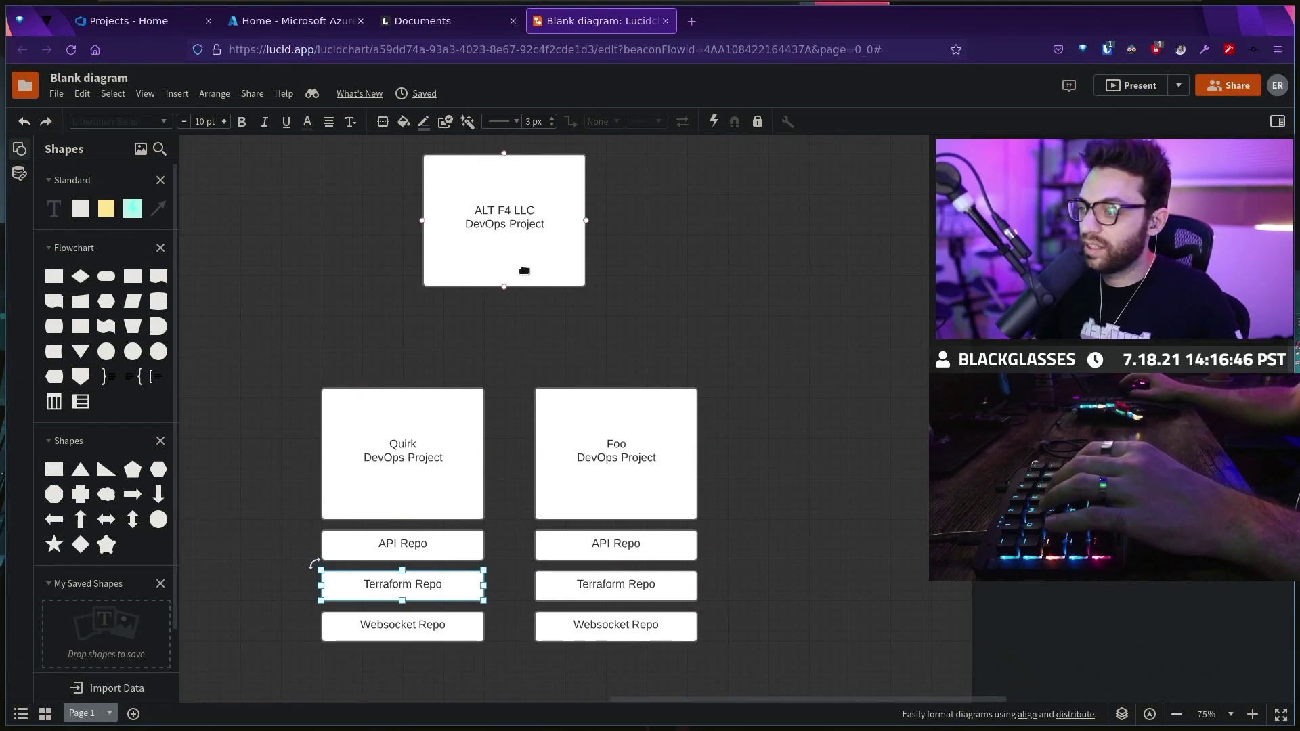
click(616, 584)
mouse_move(616, 583)
mouse_down()
mouse_move(626, 594)
mouse_move(508, 310)
mouse_up()
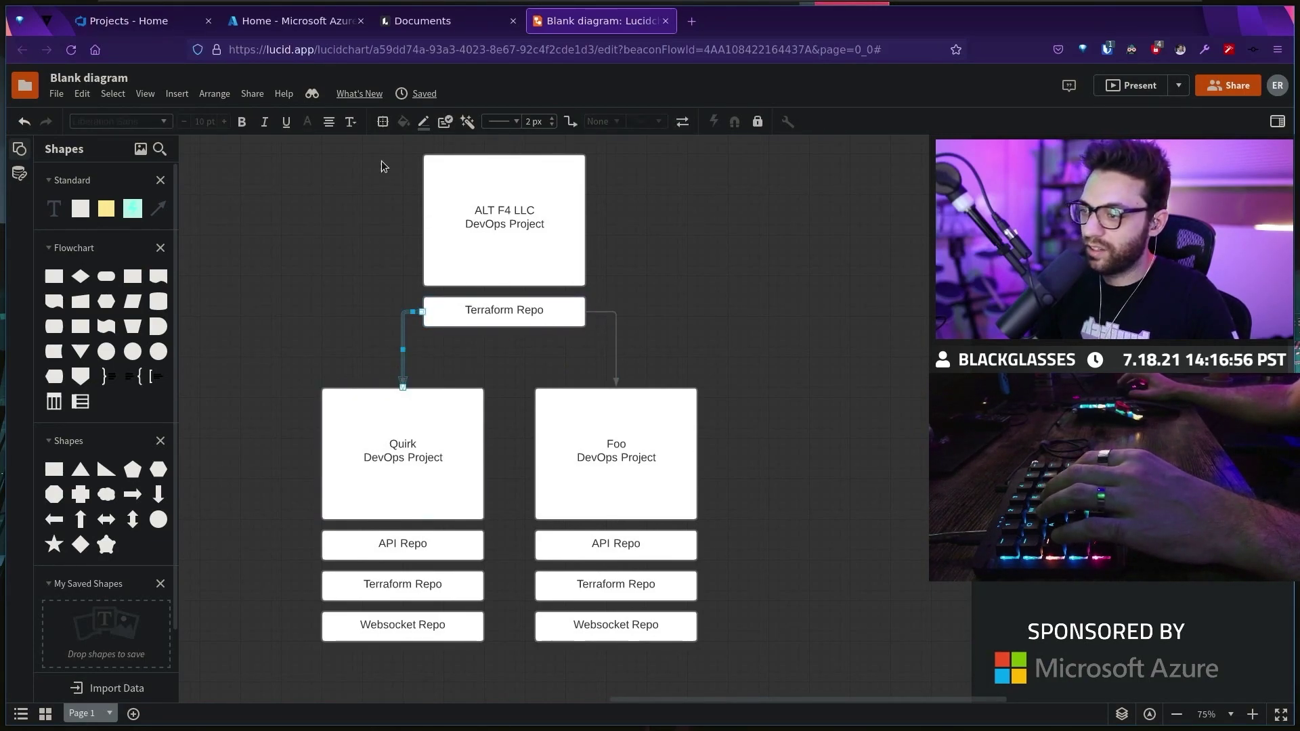
Move ALT F4 LLC with its Terraform Repo and shift the Quirk column slightly left
mouse_move(382, 166)
mouse_down()
mouse_move(552, 305)
mouse_move(531, 313)
mouse_up()
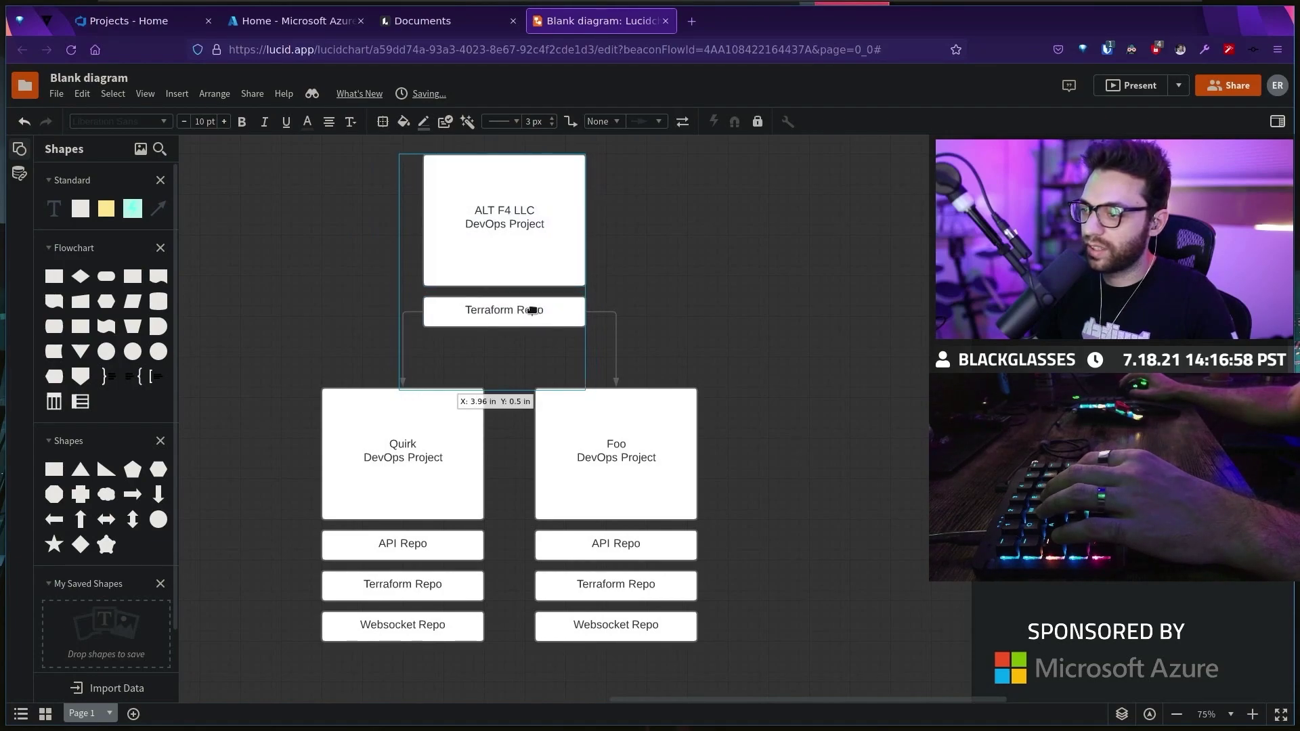
click(722, 669)
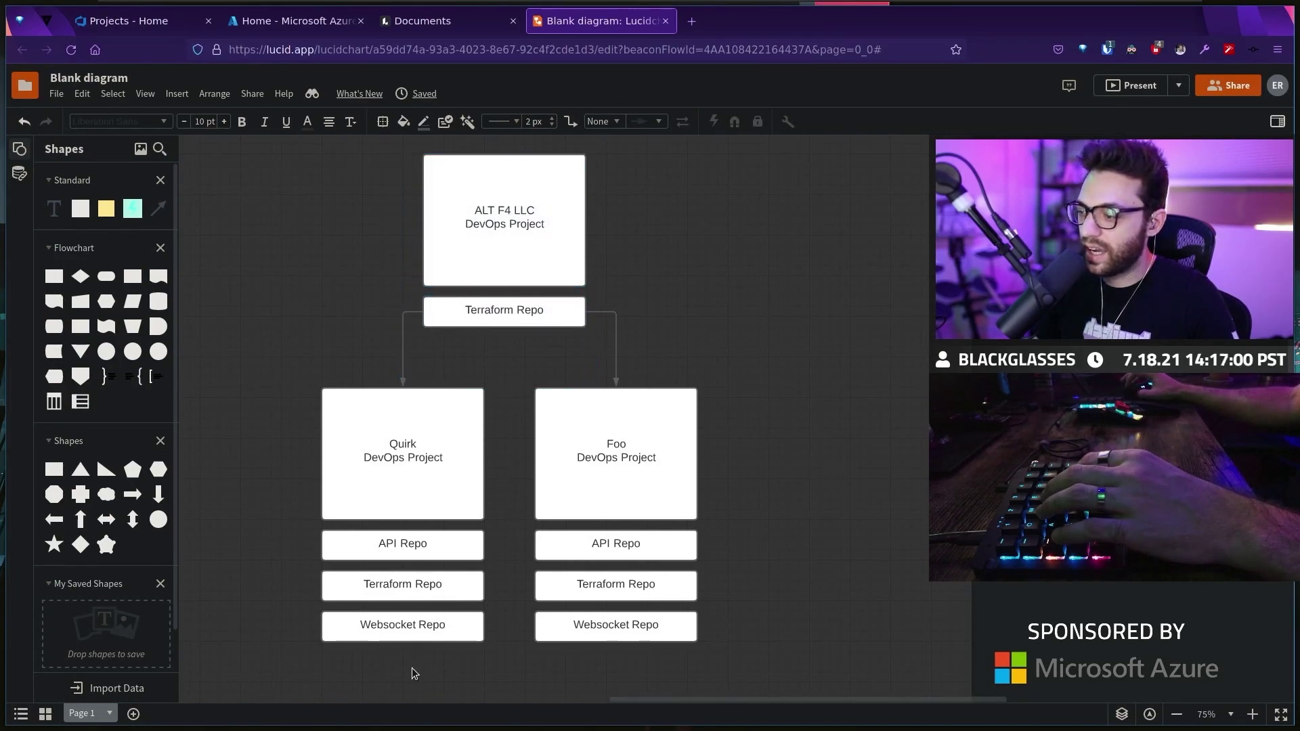
click(366, 456)
drag(397, 441, 387, 435)
click(313, 292)
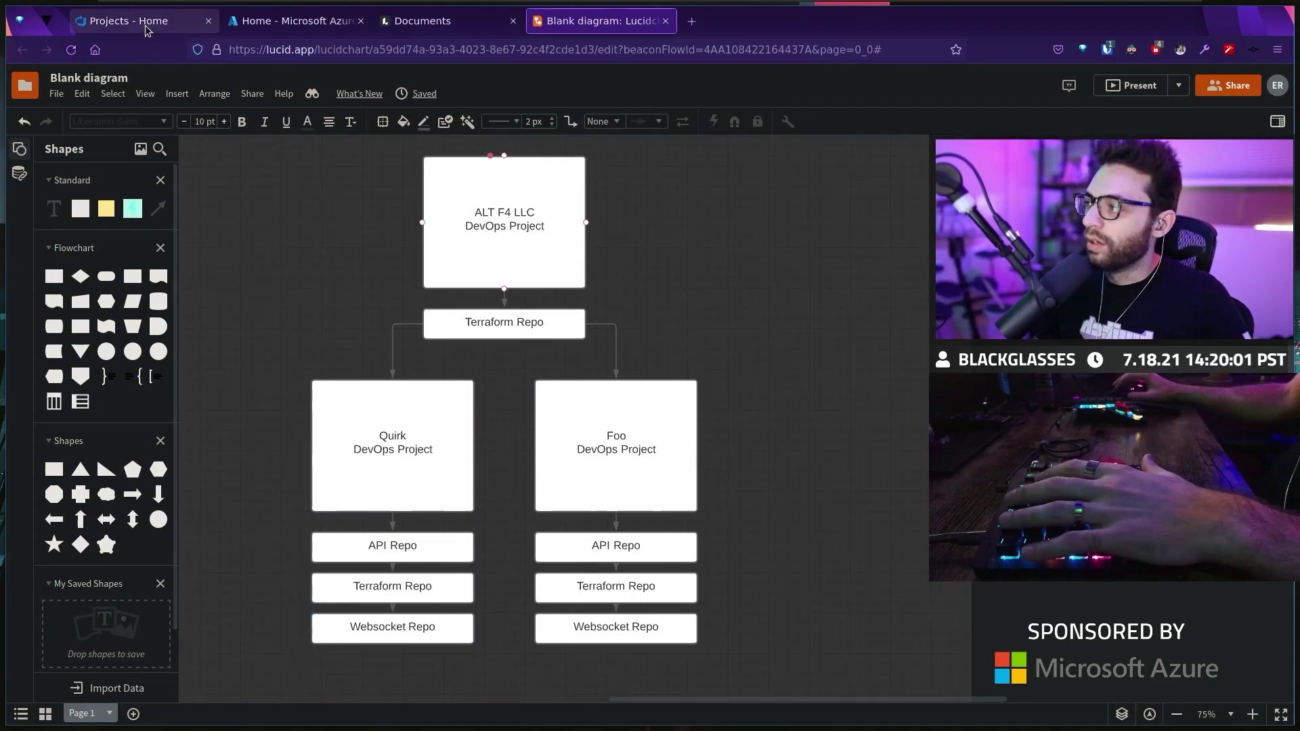
Open the ALT F4 LLC project's terraform repository files from the repository list
click(154, 20)
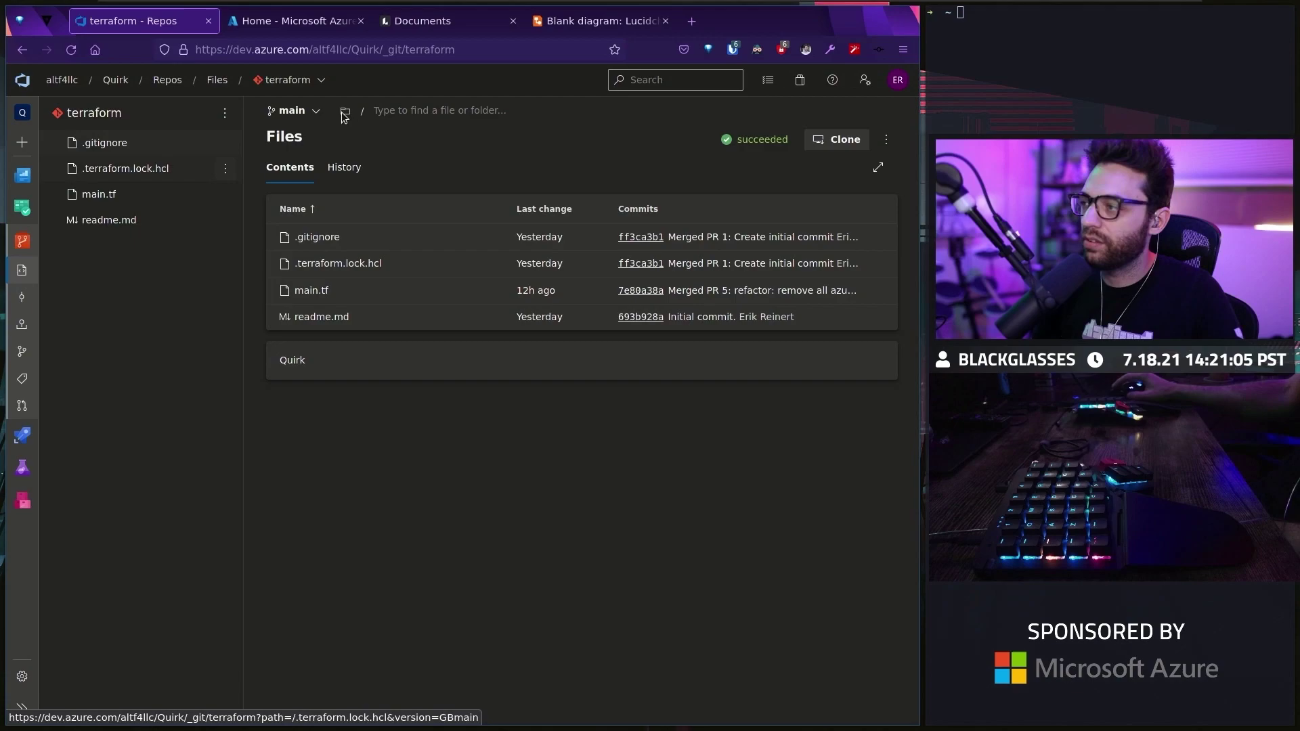
click(288, 80)
click(672, 360)
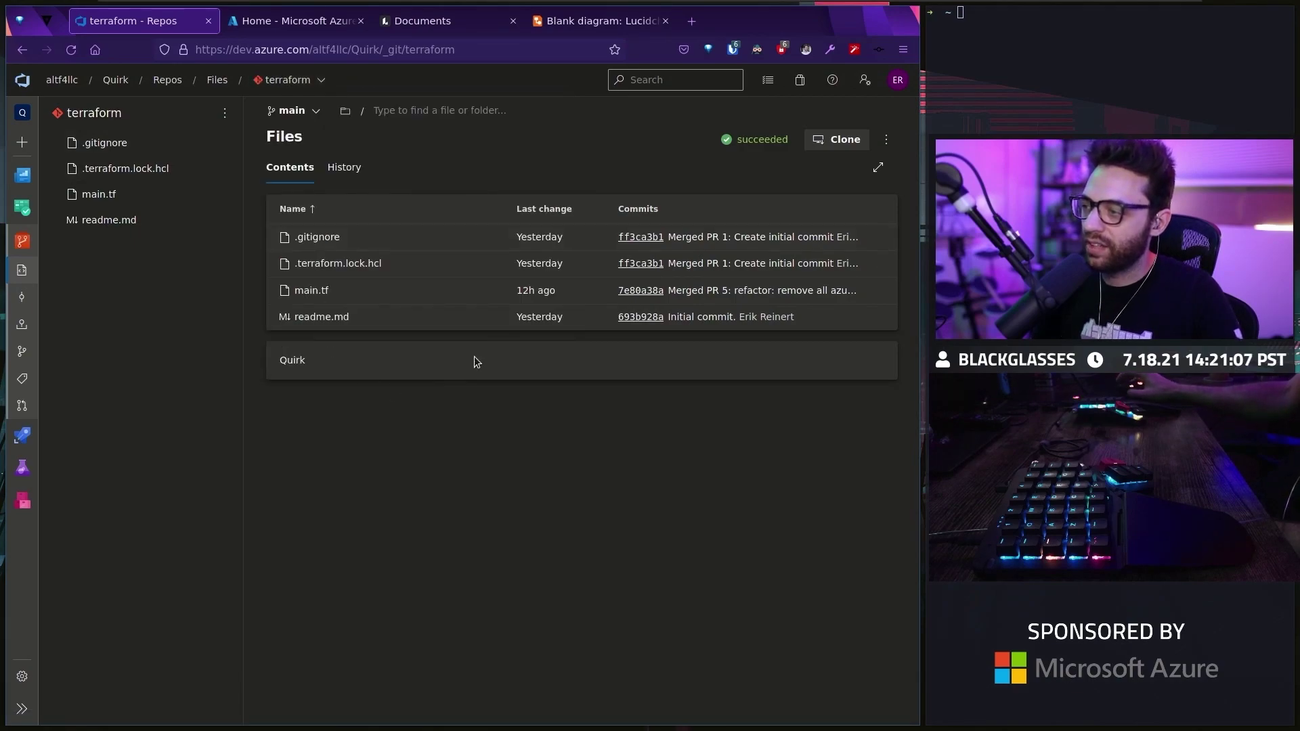
click(271, 84)
scroll(335, 204, down, 3)
scroll(367, 254, down, 2)
scroll(372, 270, down, 1)
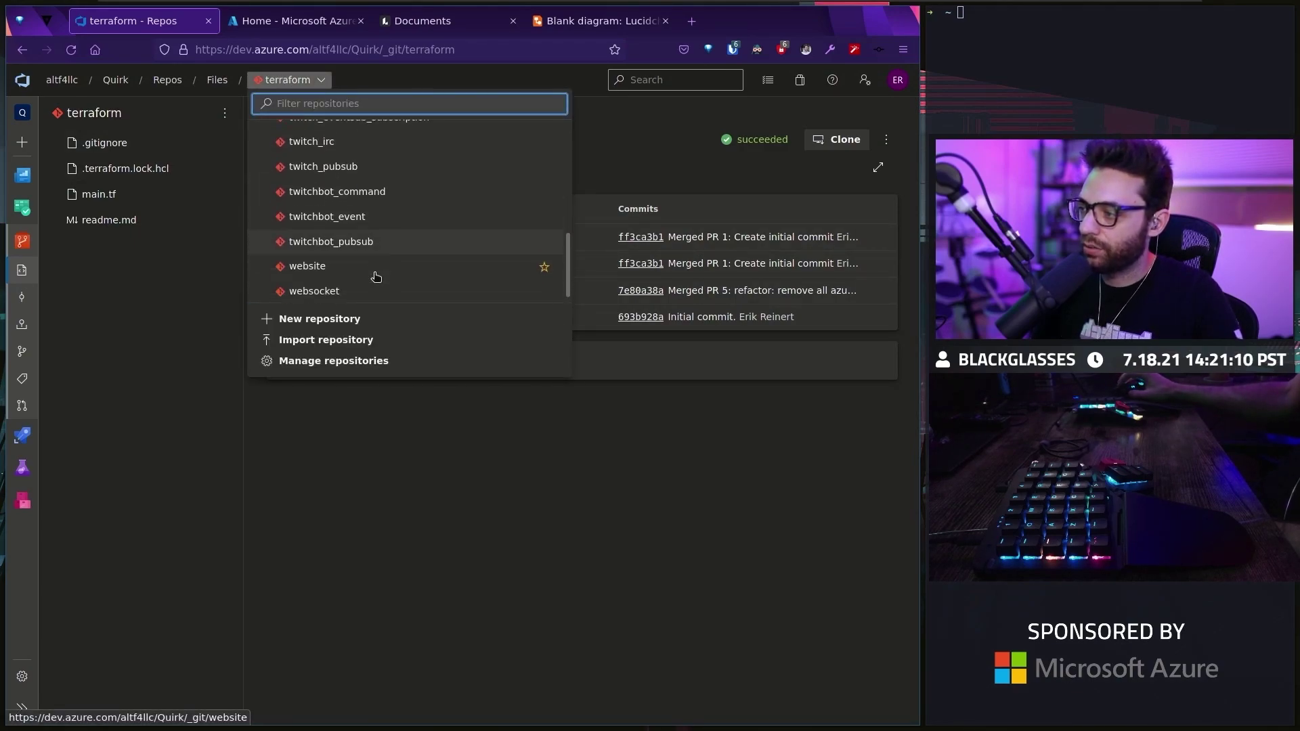
click(372, 271)
click(21, 270)
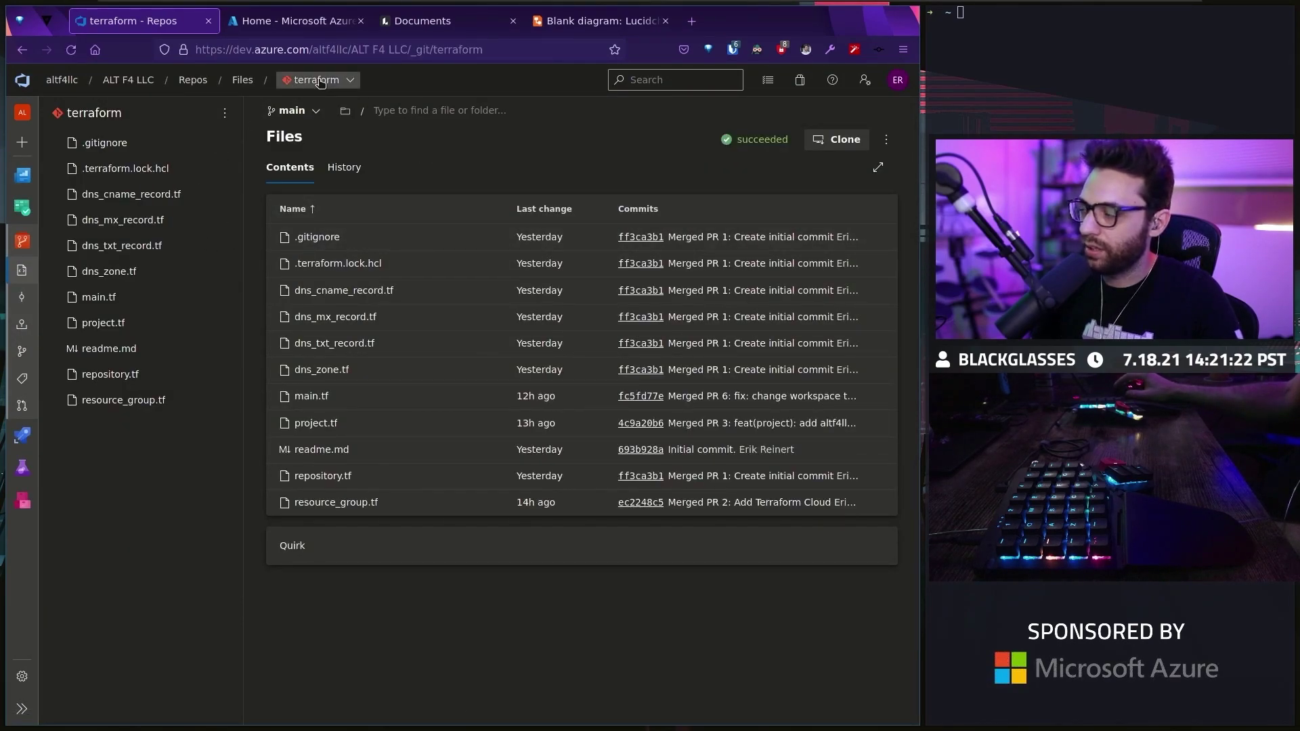
Glance at repository.tf, then open the Quirk project from the organization's project list
click(109, 374)
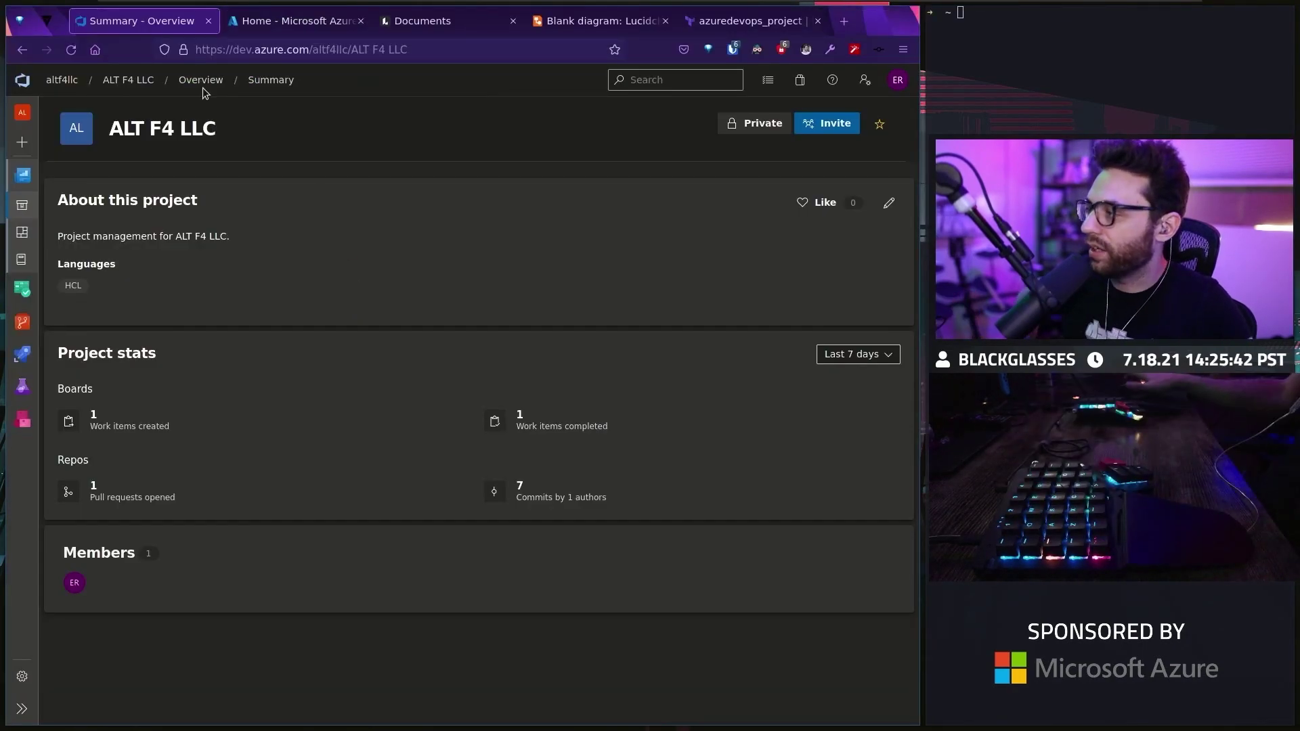
click(63, 80)
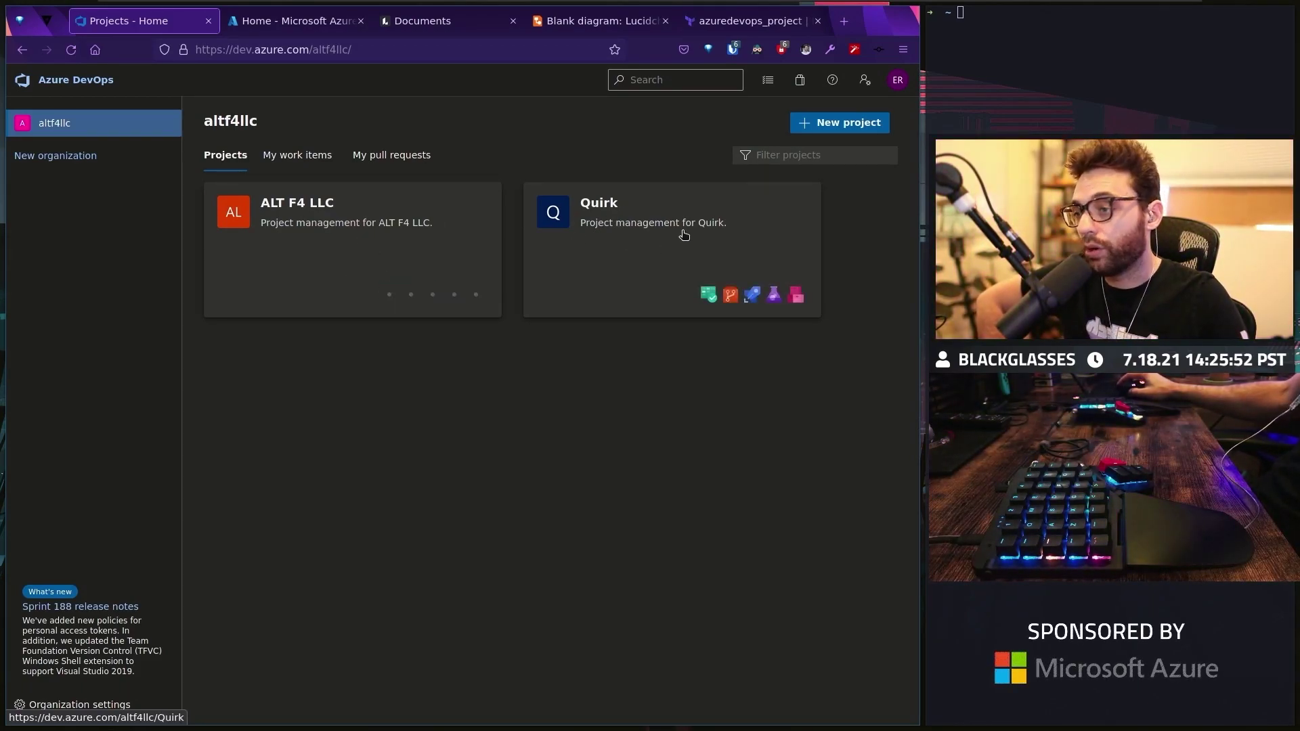
click(642, 252)
mouse_move(22, 323)
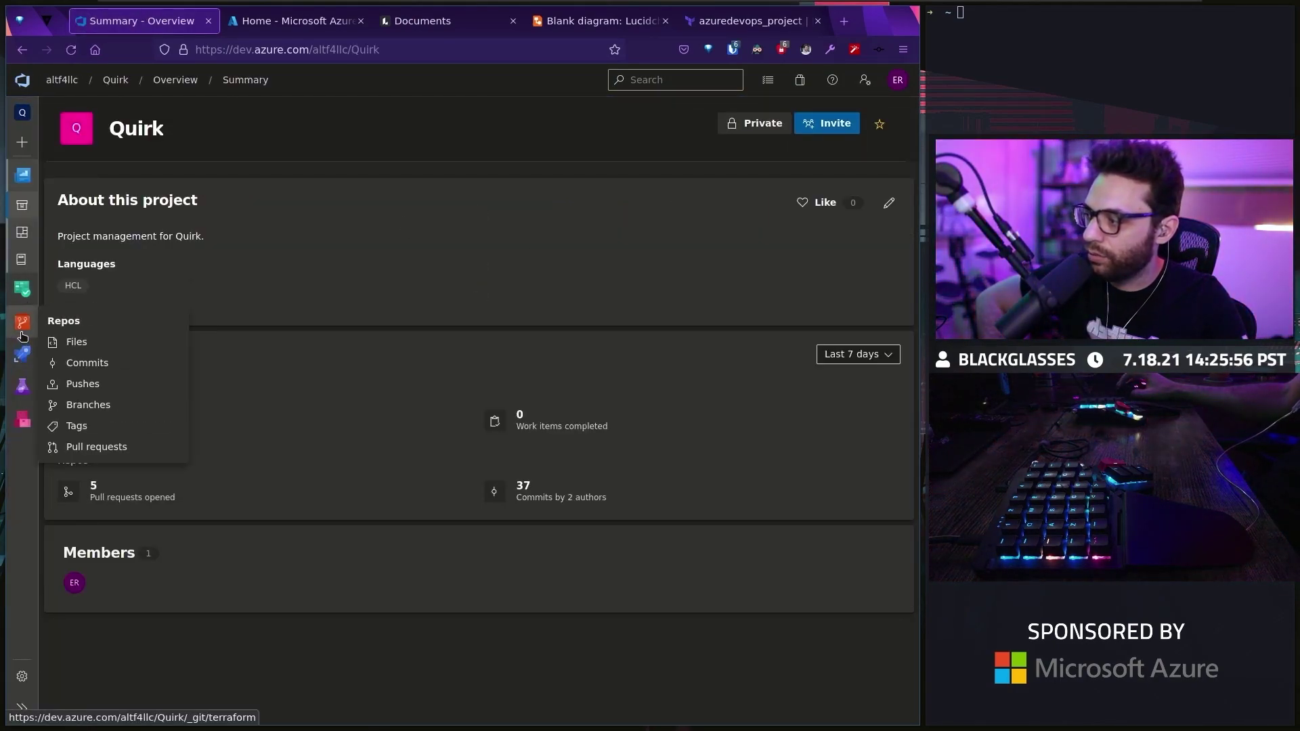
click(23, 323)
click(311, 290)
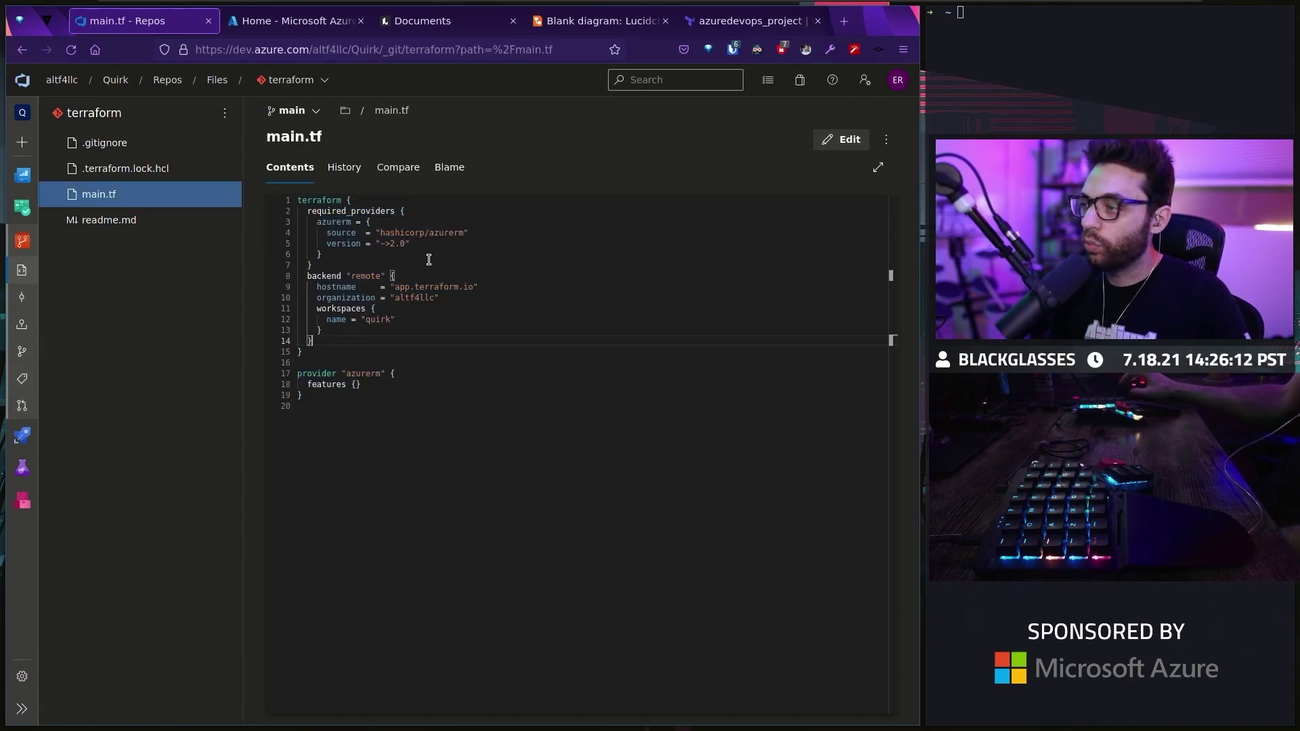
drag(429, 260, 257, 218)
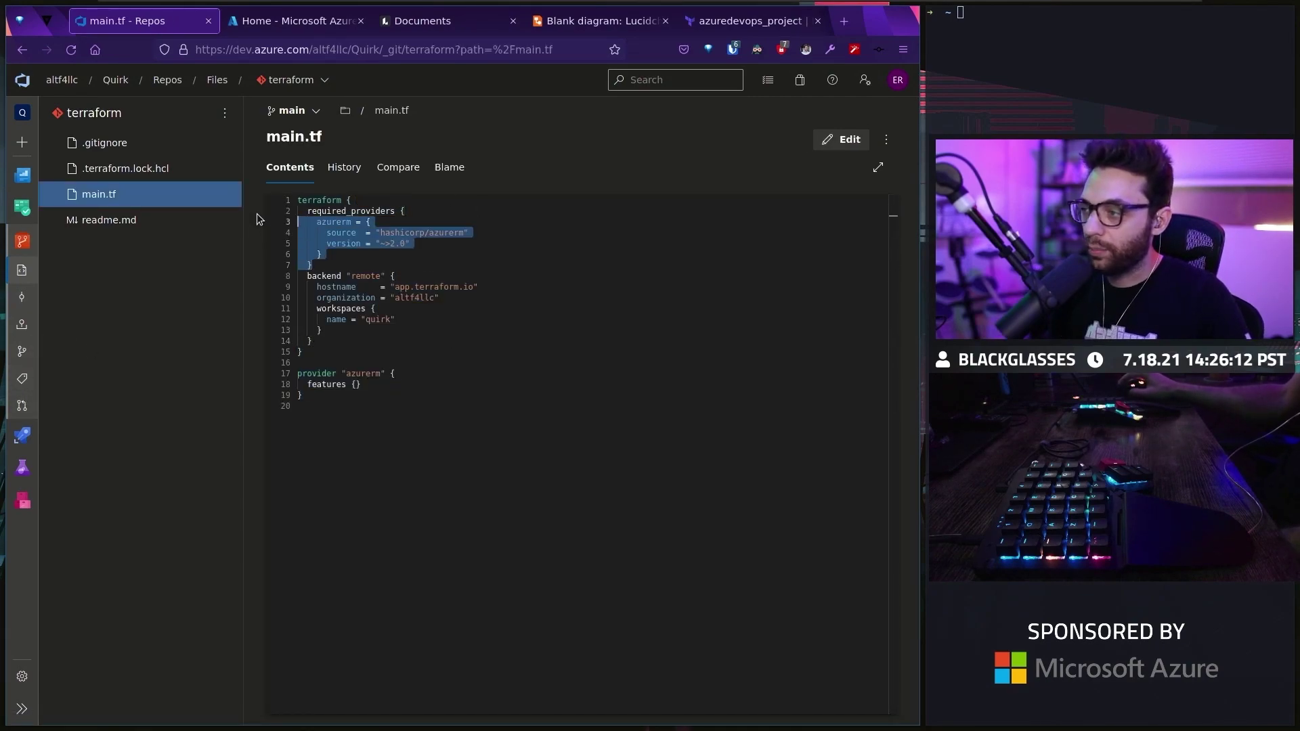
click(346, 341)
drag(346, 341, 278, 272)
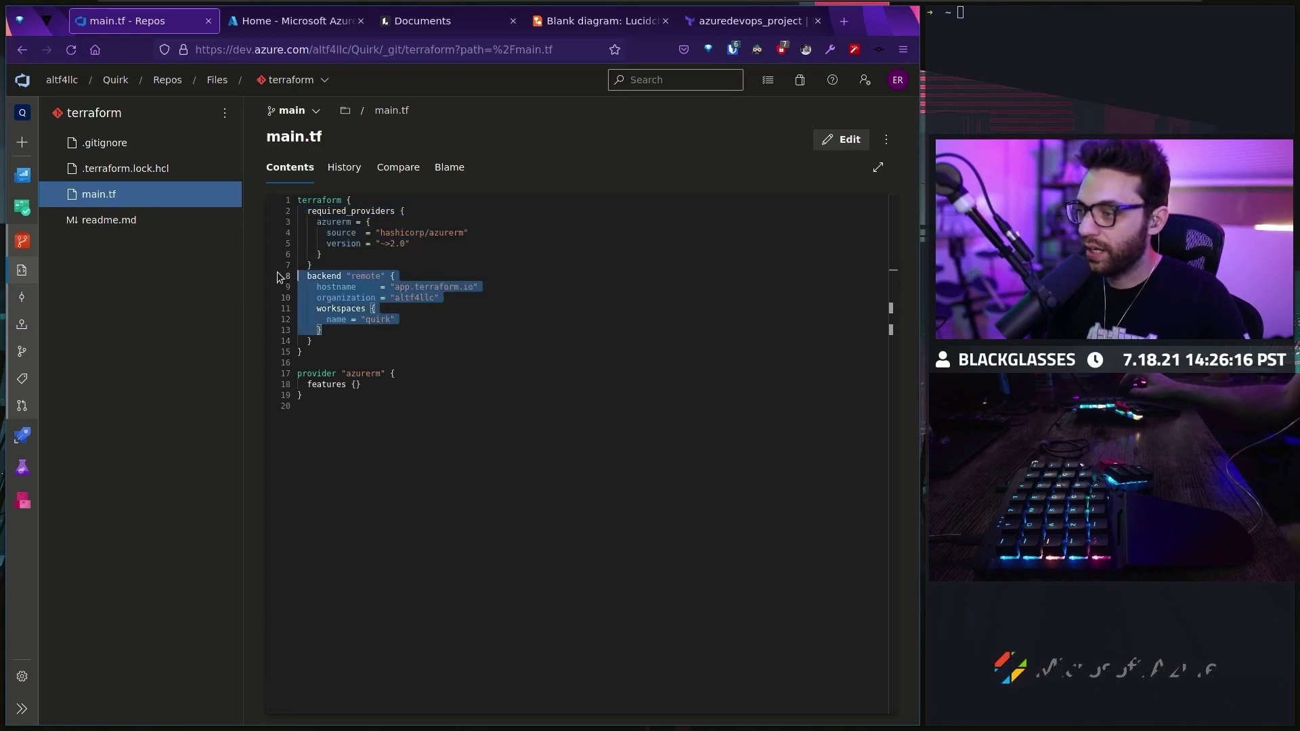
click(480, 322)
drag(404, 335, 281, 274)
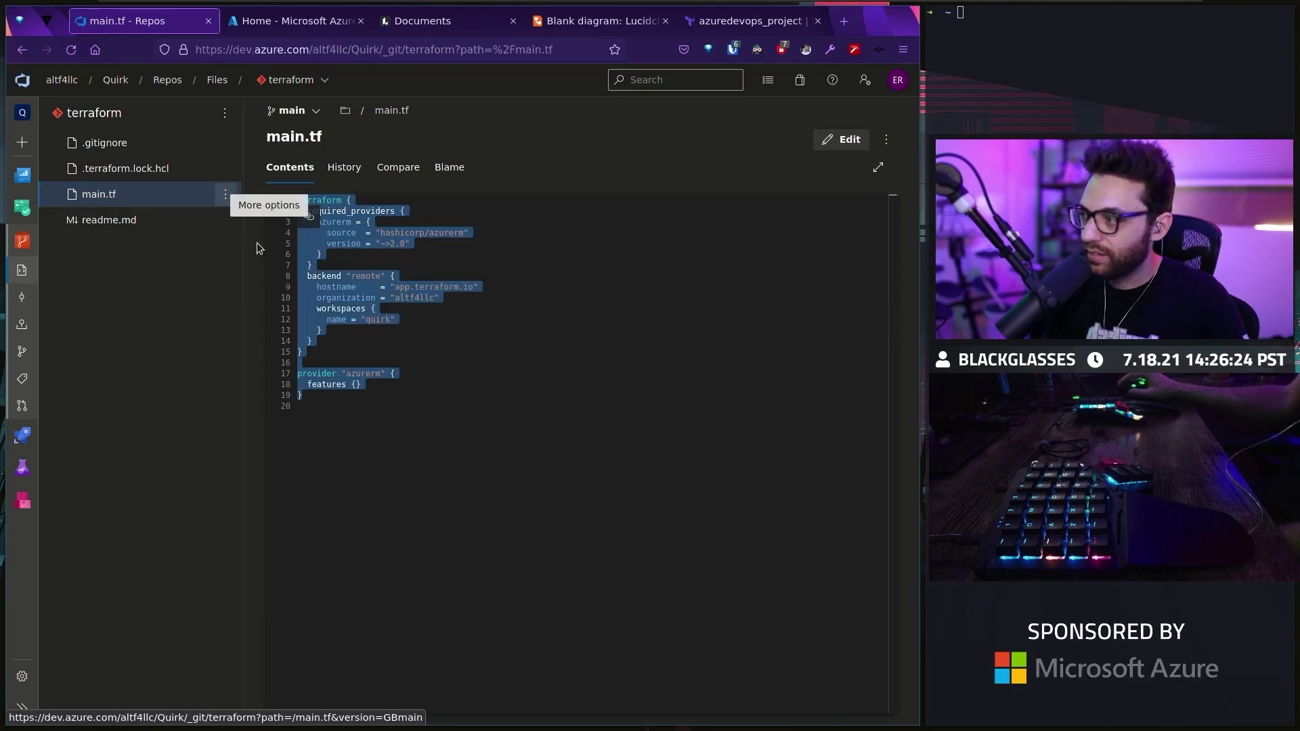
drag(296, 200, 442, 396)
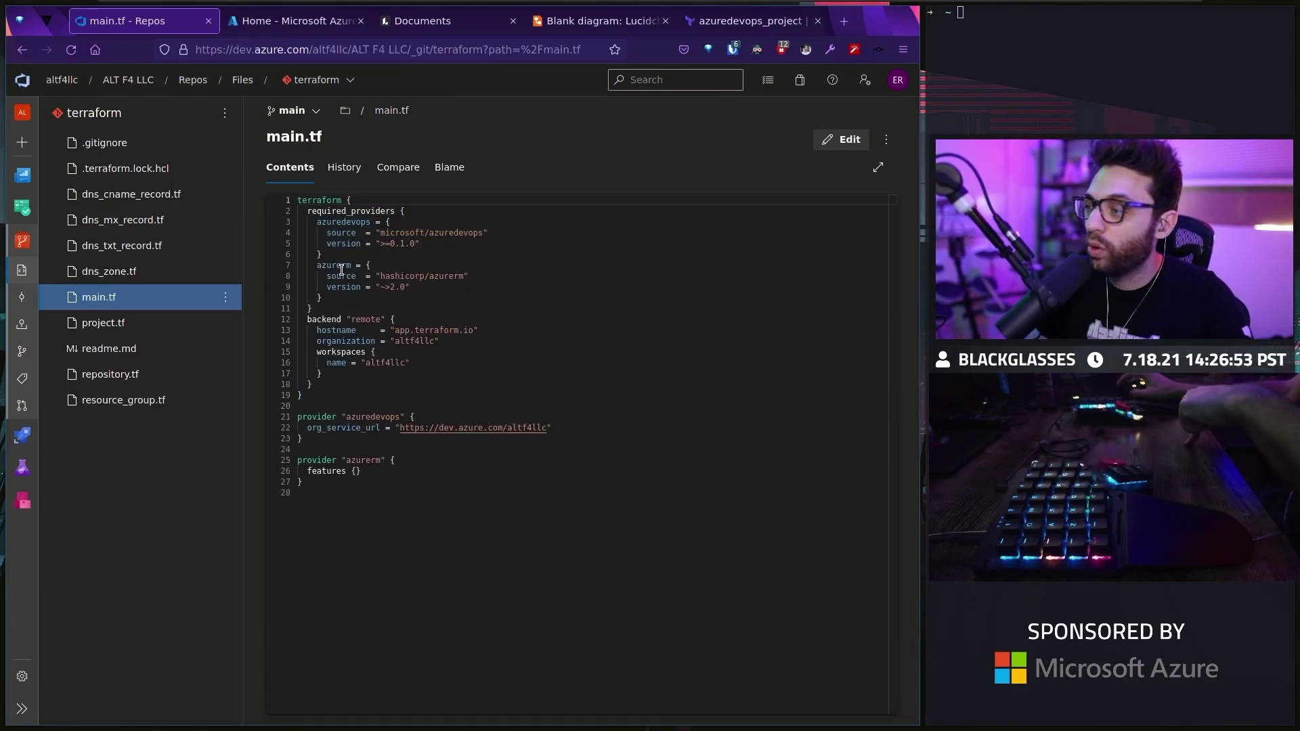
drag(326, 308, 290, 225)
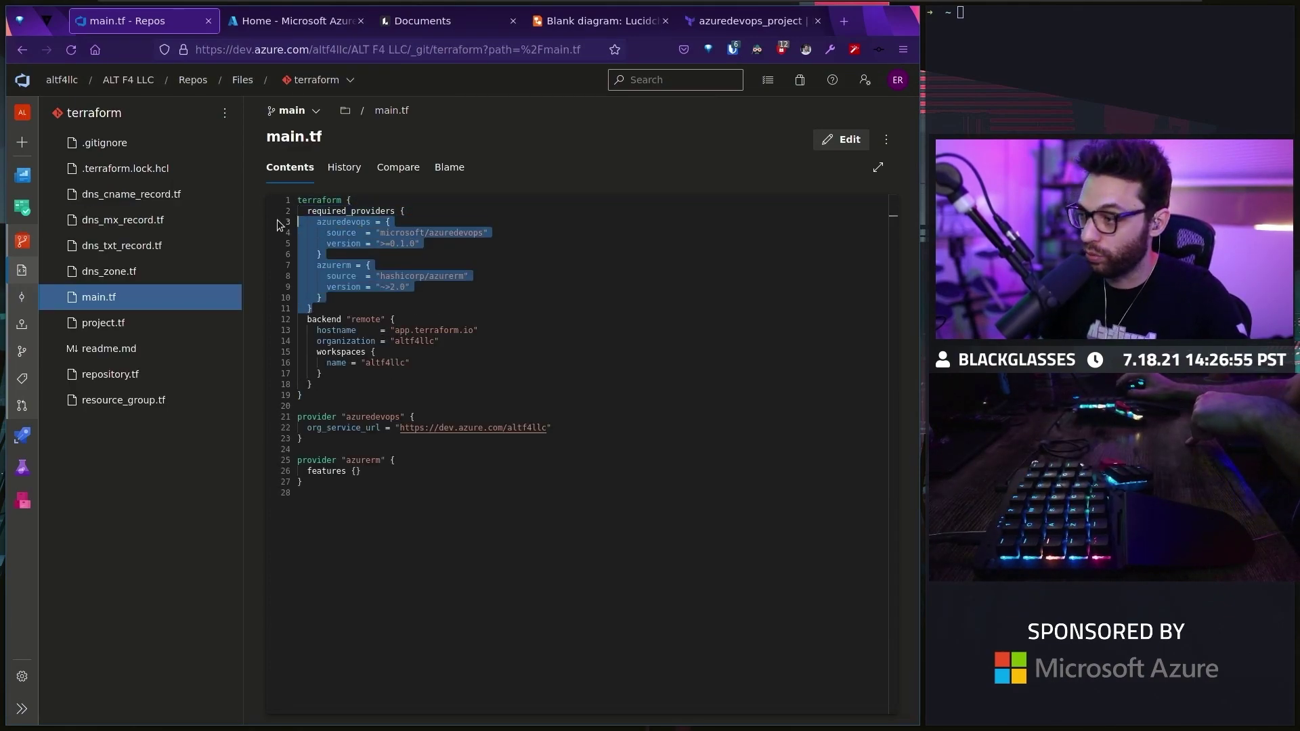
click(362, 287)
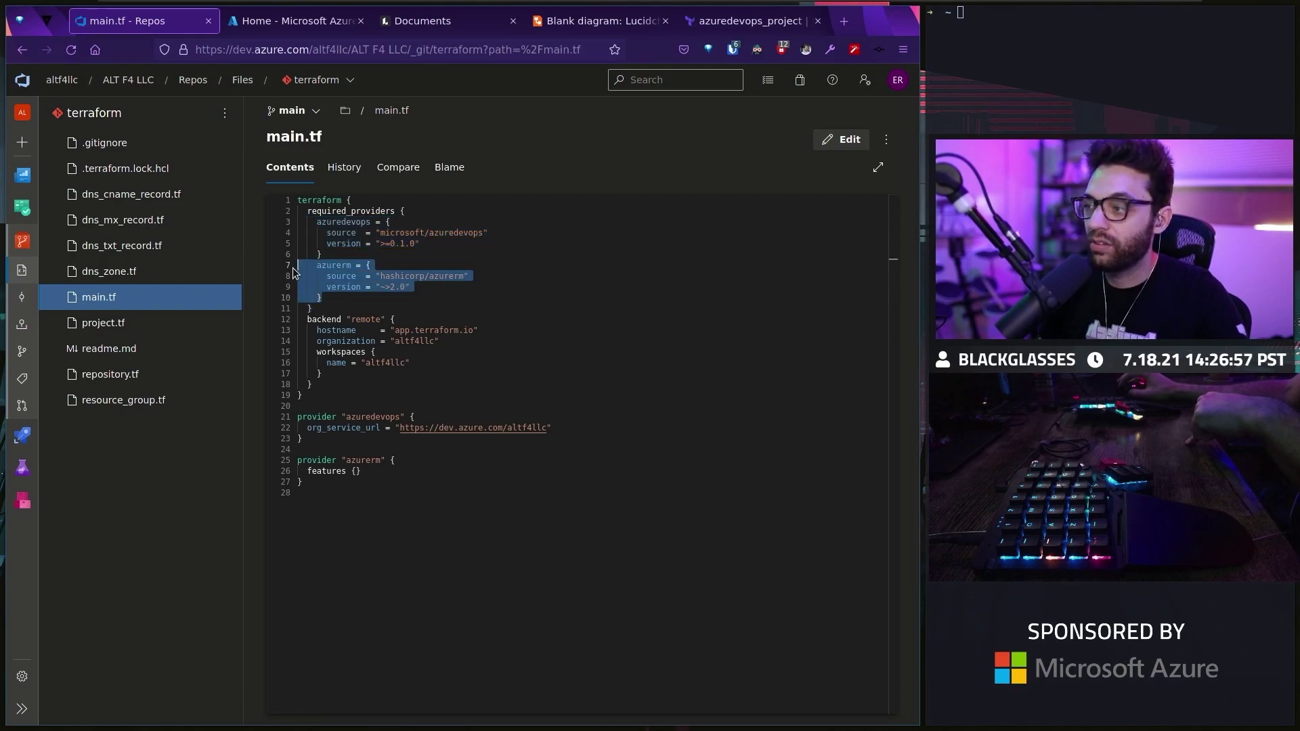
mouse_move(347, 255)
mouse_down()
mouse_move(313, 229)
mouse_move(261, 231)
mouse_up()
click(353, 240)
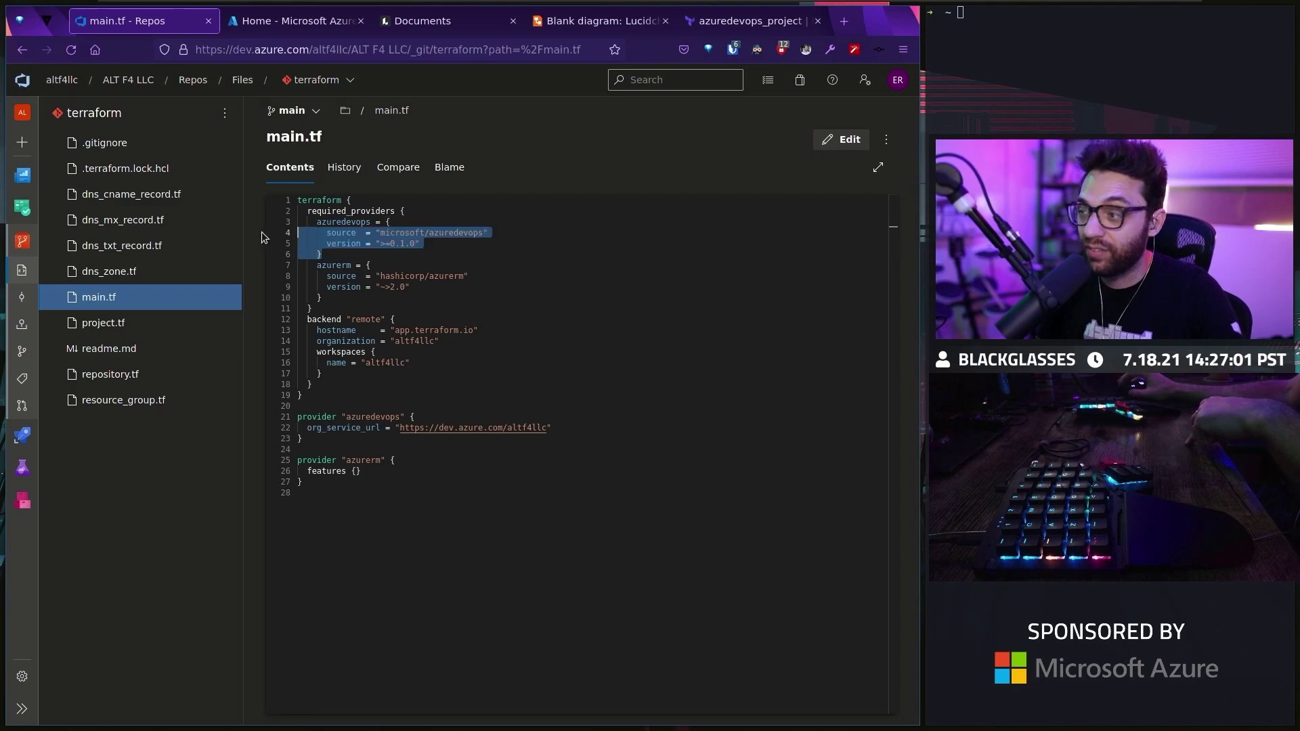
click(313, 384)
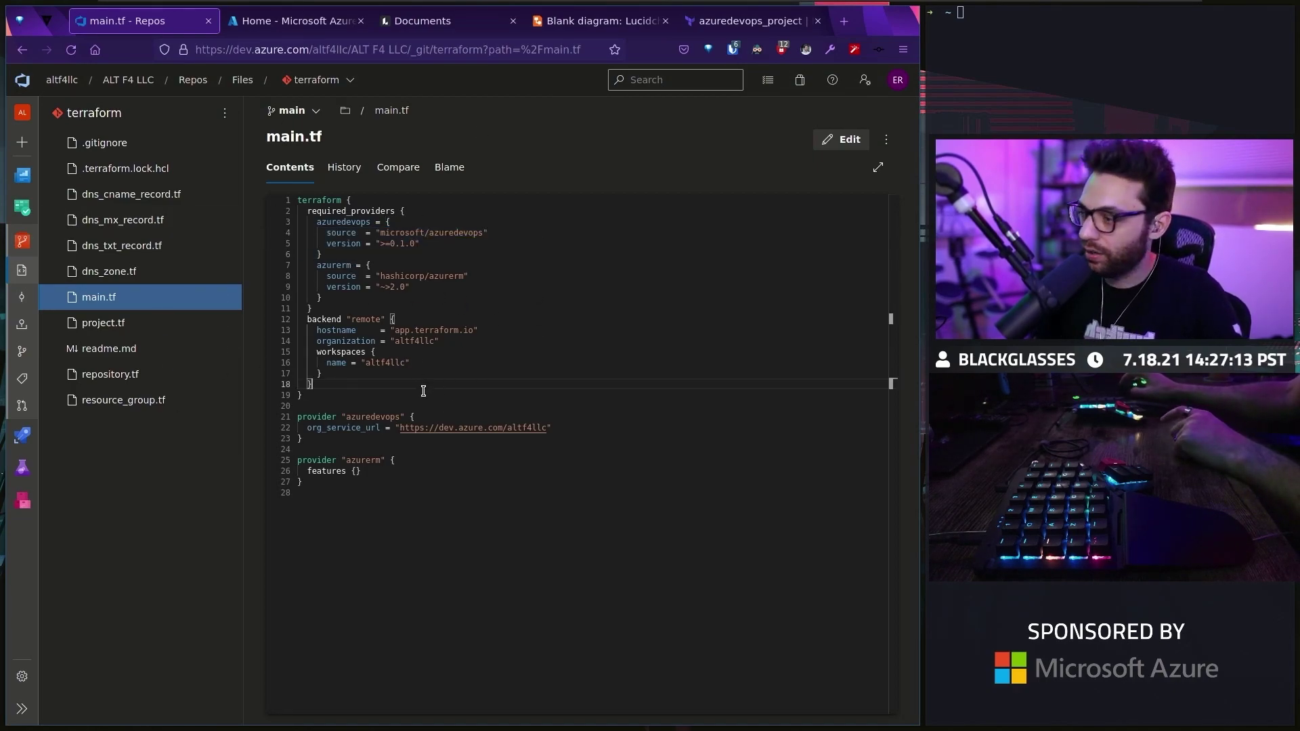
mouse_move(423, 390)
mouse_down()
mouse_move(335, 245)
mouse_move(307, 222)
mouse_up()
click(424, 296)
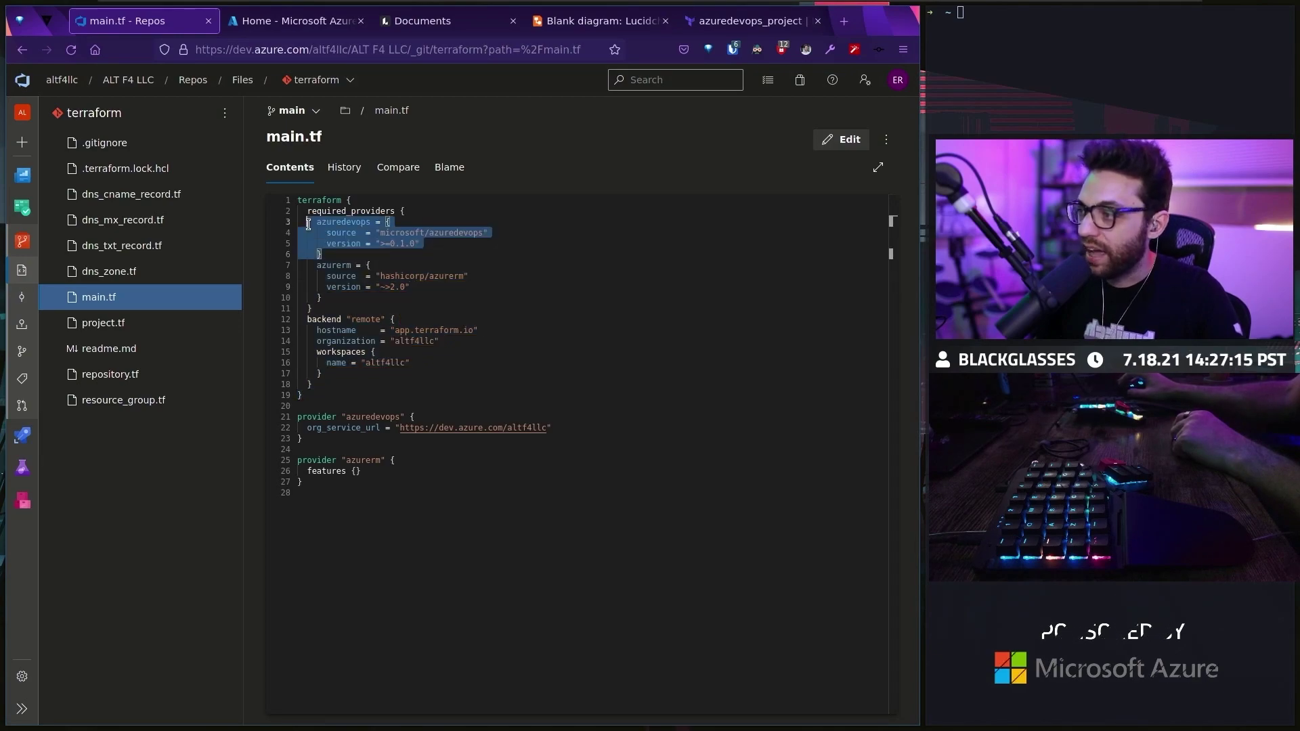
click(64, 80)
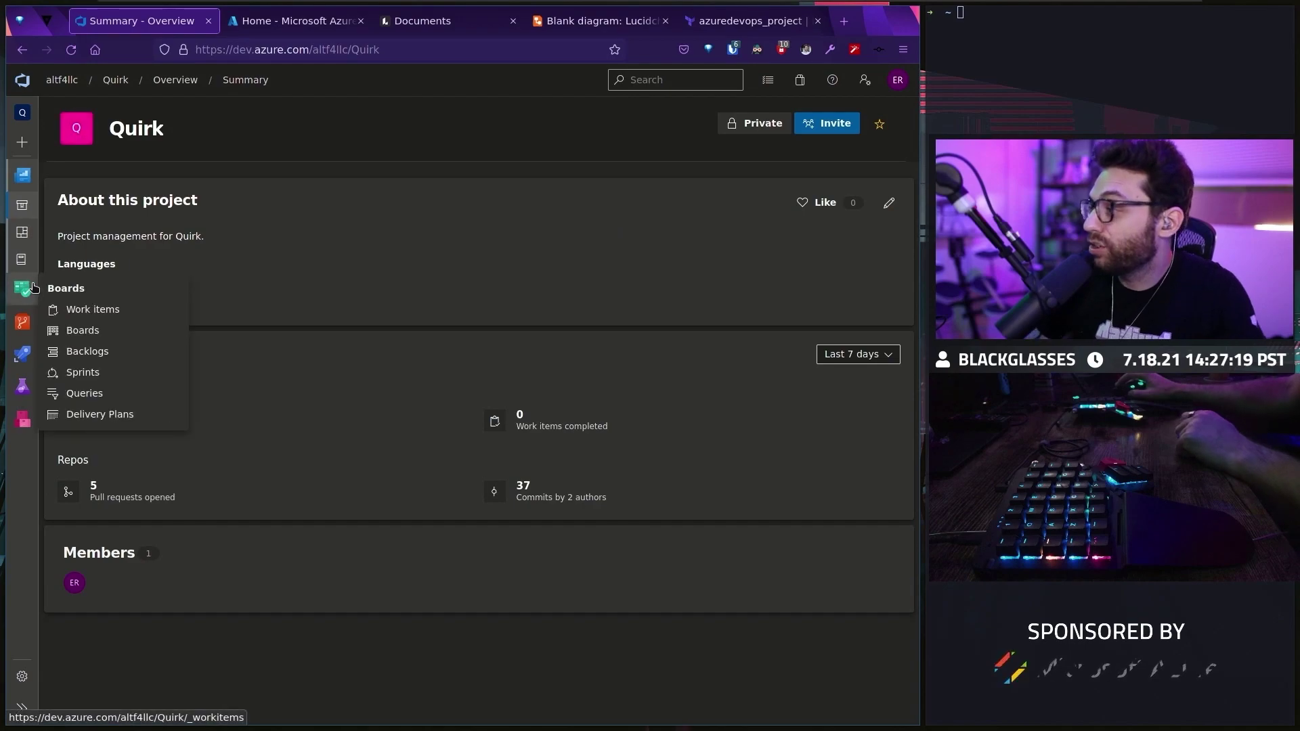
click(25, 323)
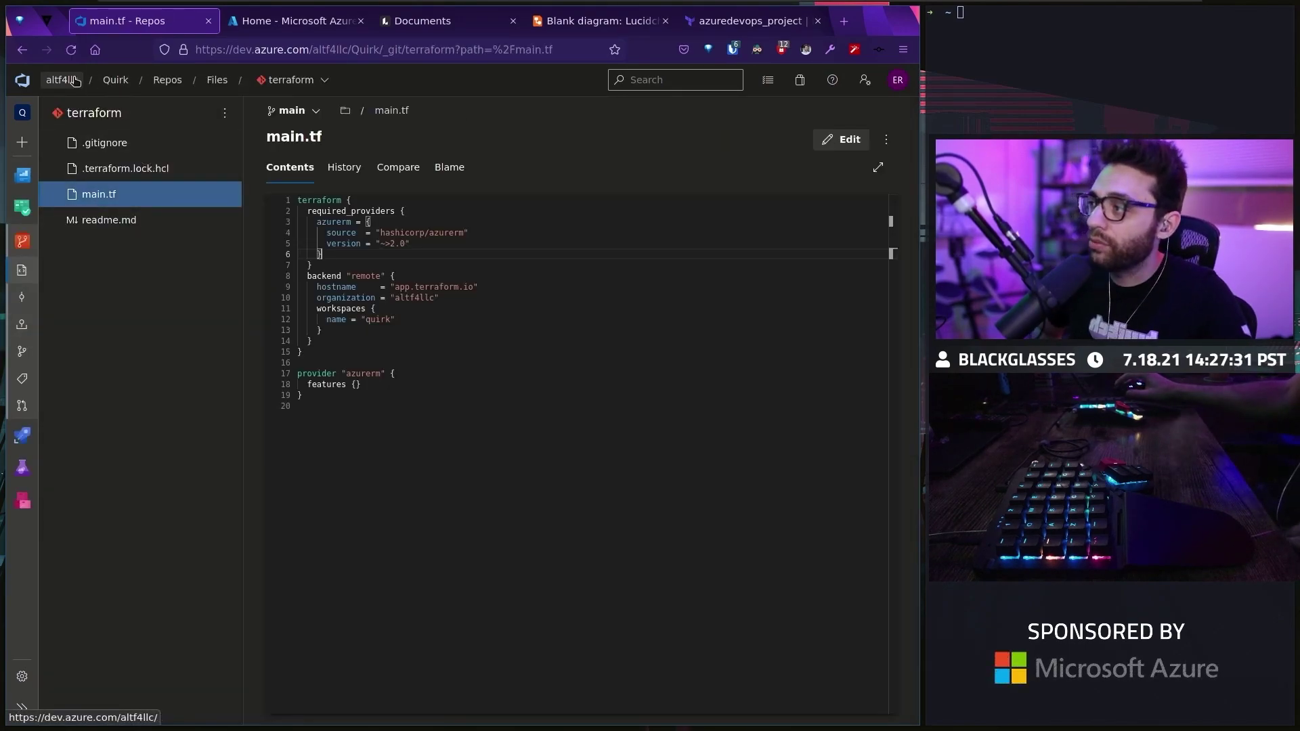
click(63, 79)
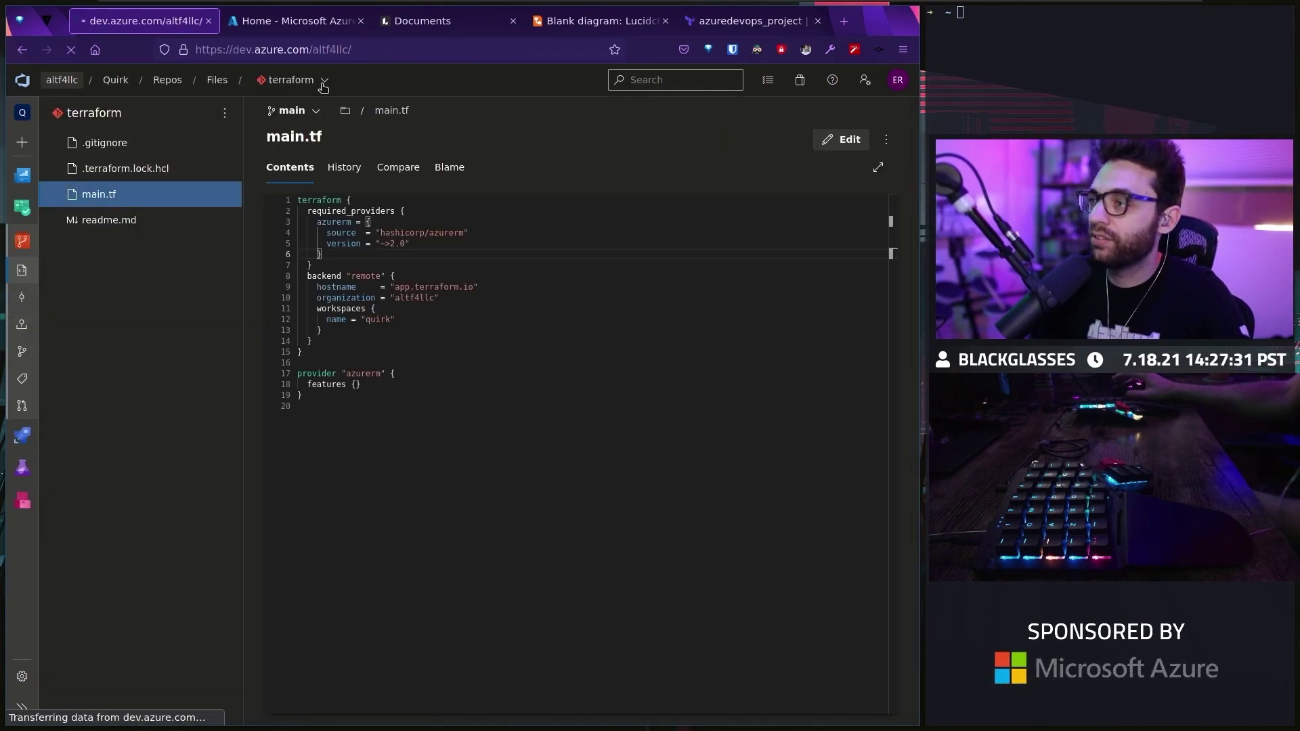
click(660, 254)
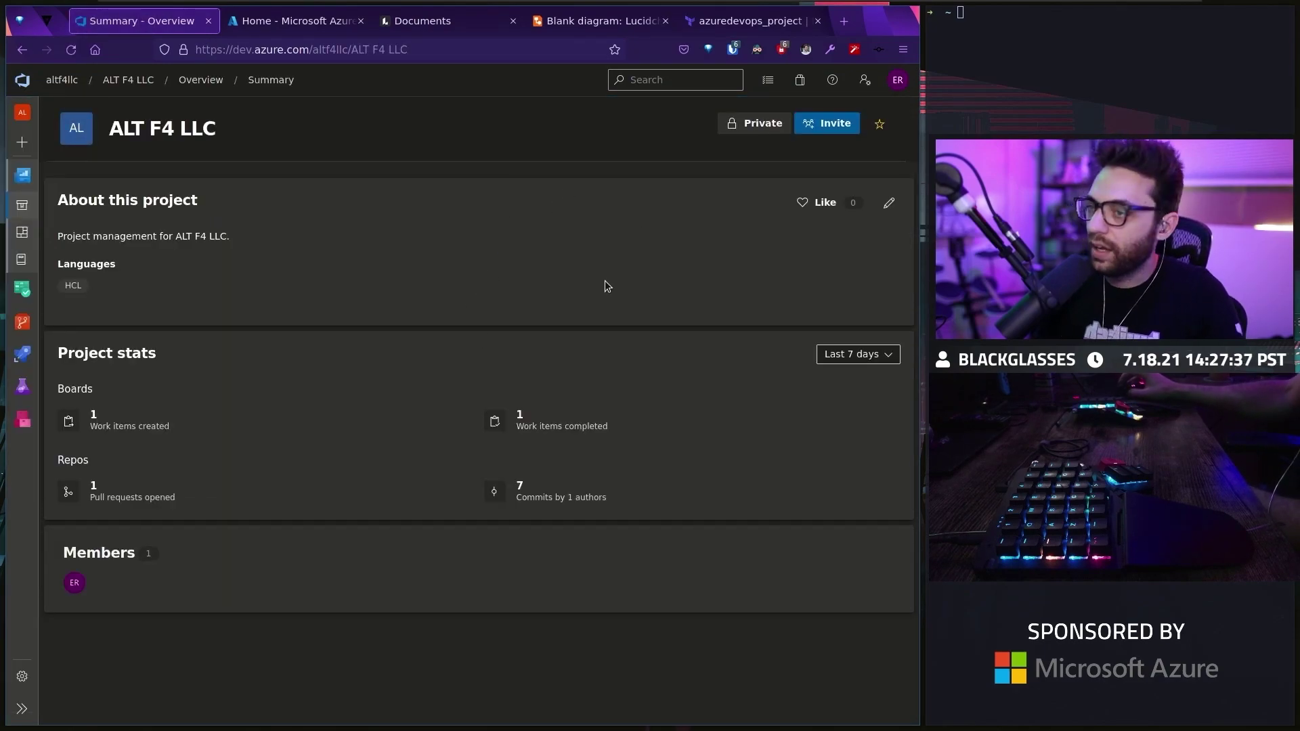
click(62, 79)
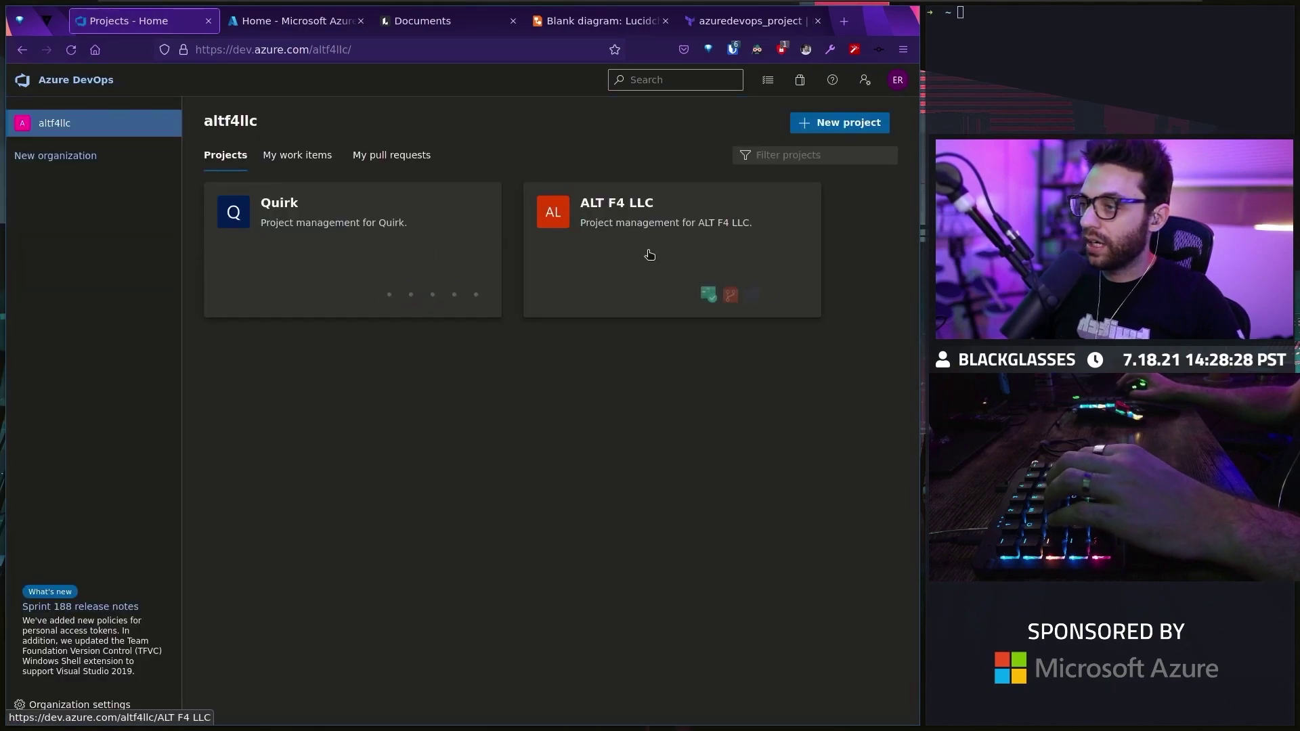
drag(647, 207, 727, 320)
click(697, 240)
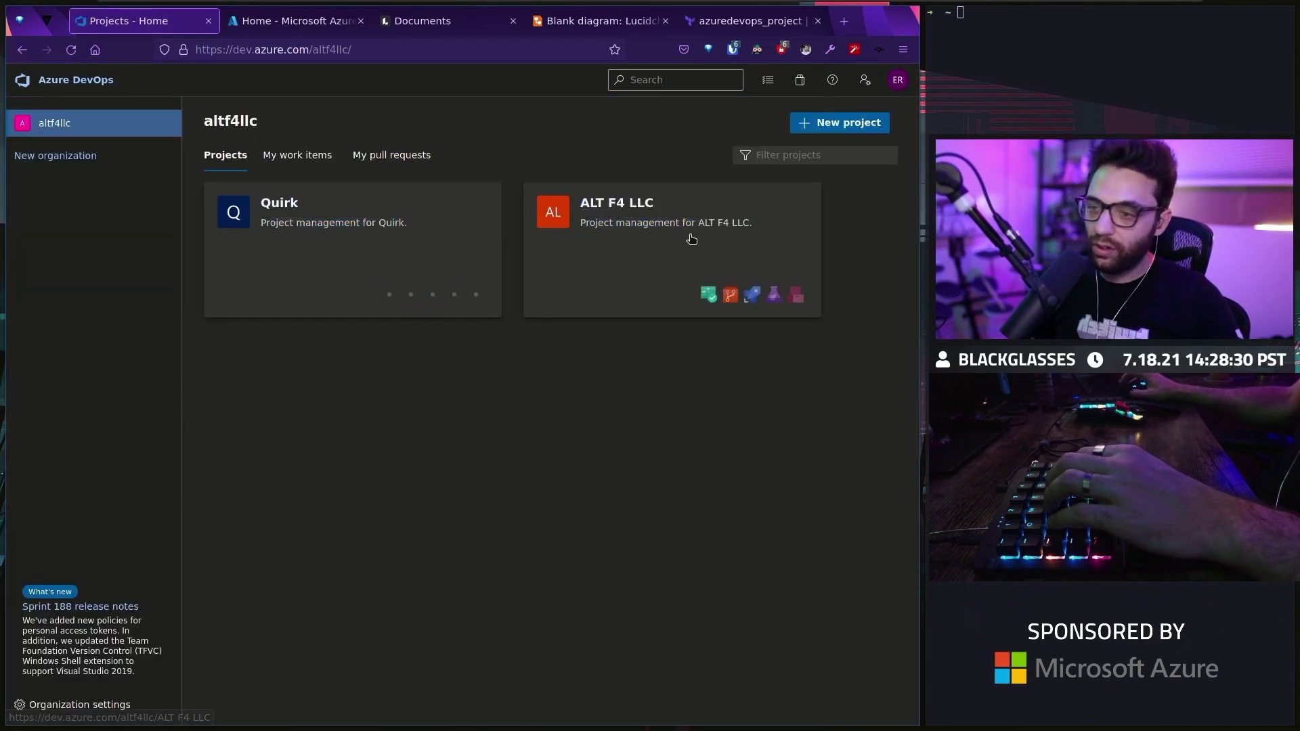
mouse_move(22, 323)
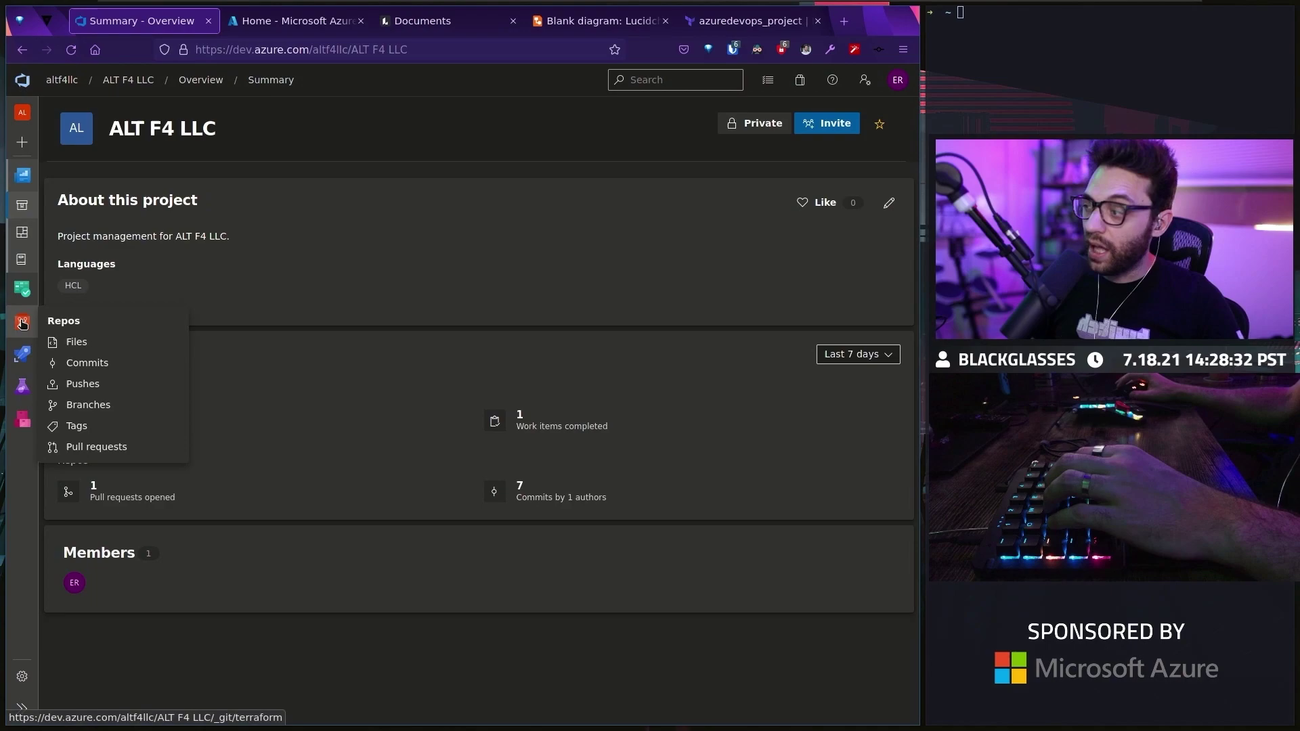
click(22, 79)
click(590, 234)
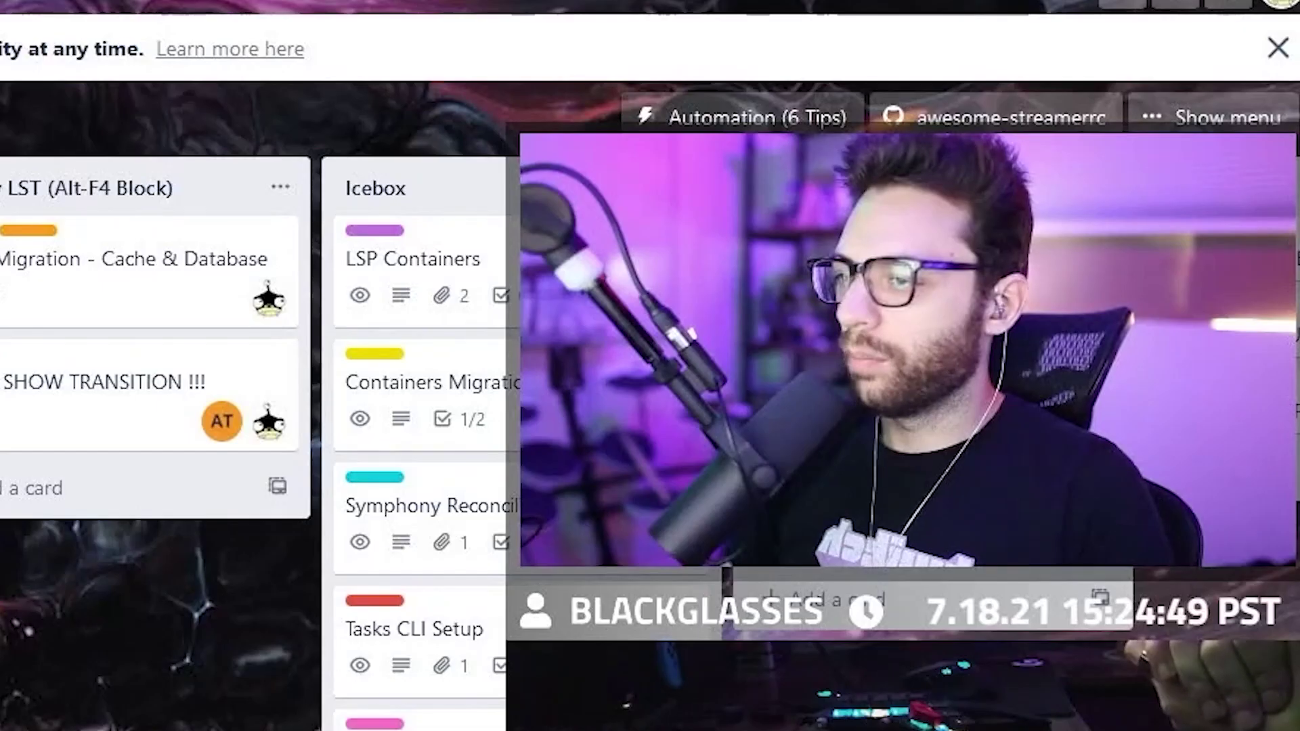
mouse_move(142, 264)
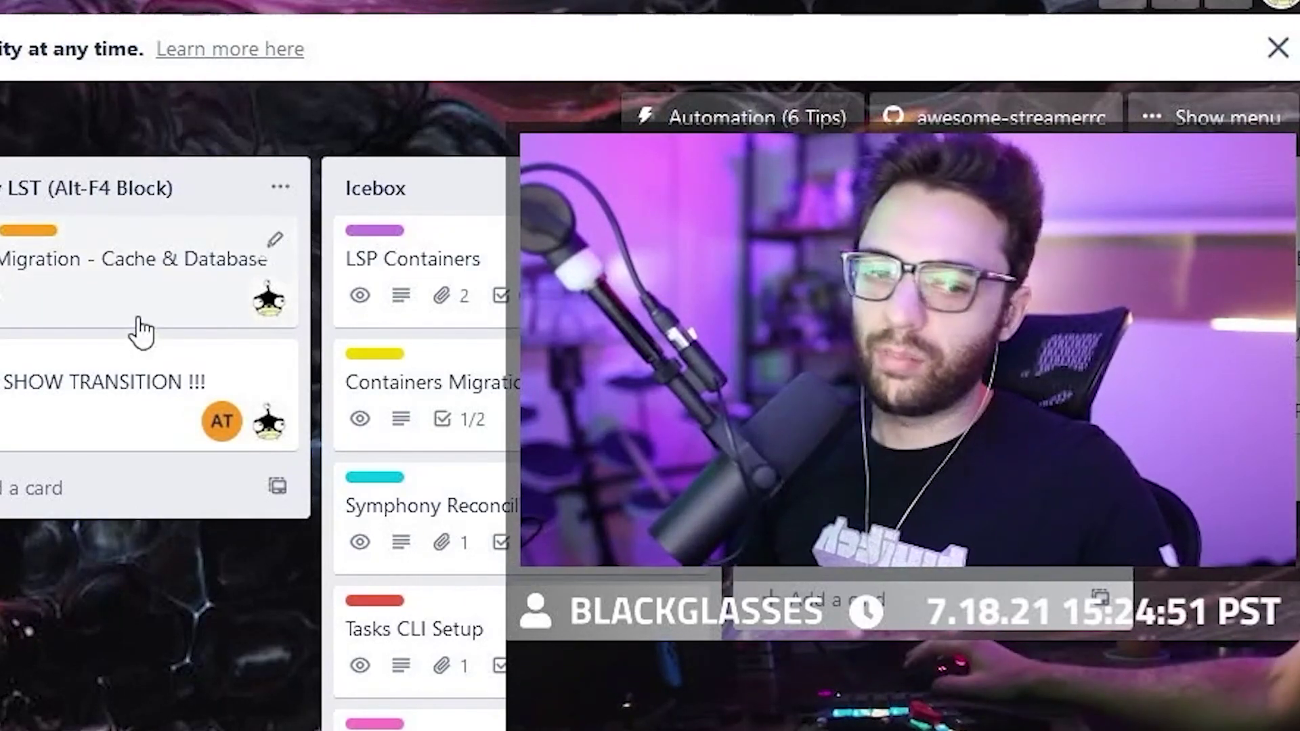
Open the services repo's docker-compose.yml and highlight its postgres and redis service blocks
click(108, 299)
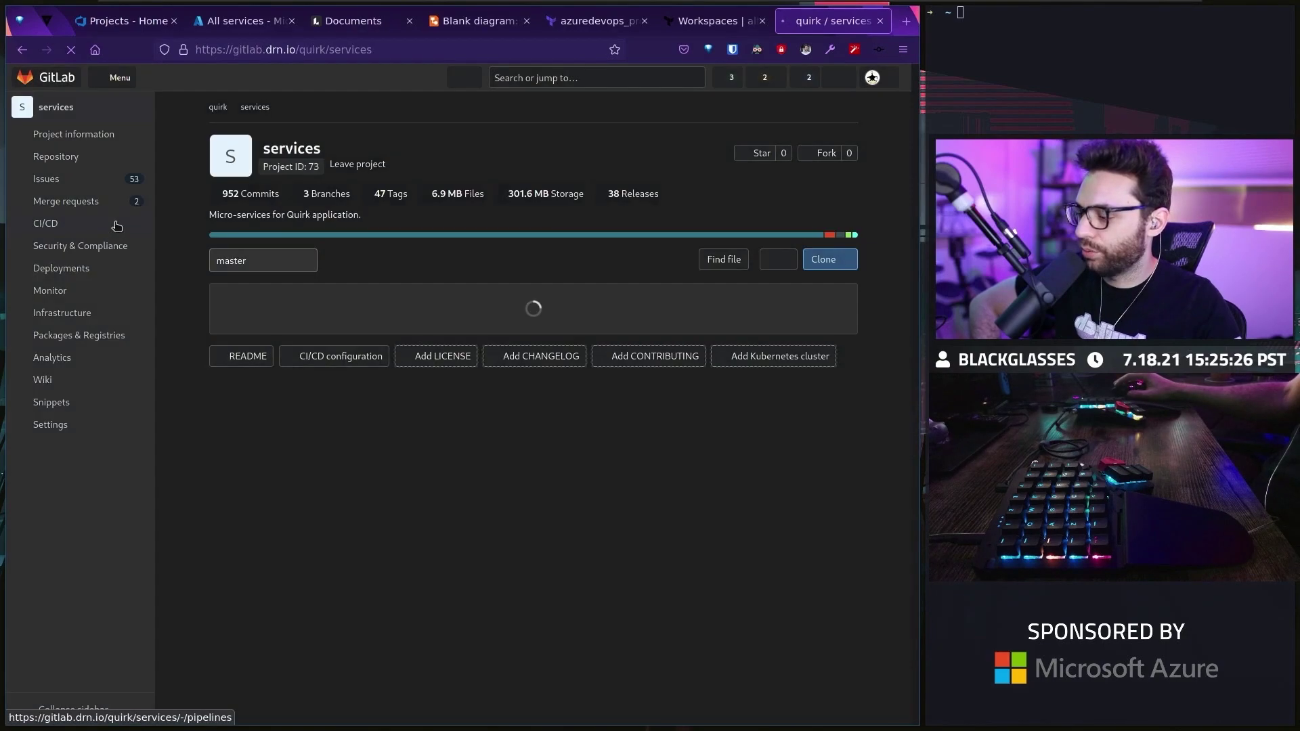
scroll(348, 450, down, 3)
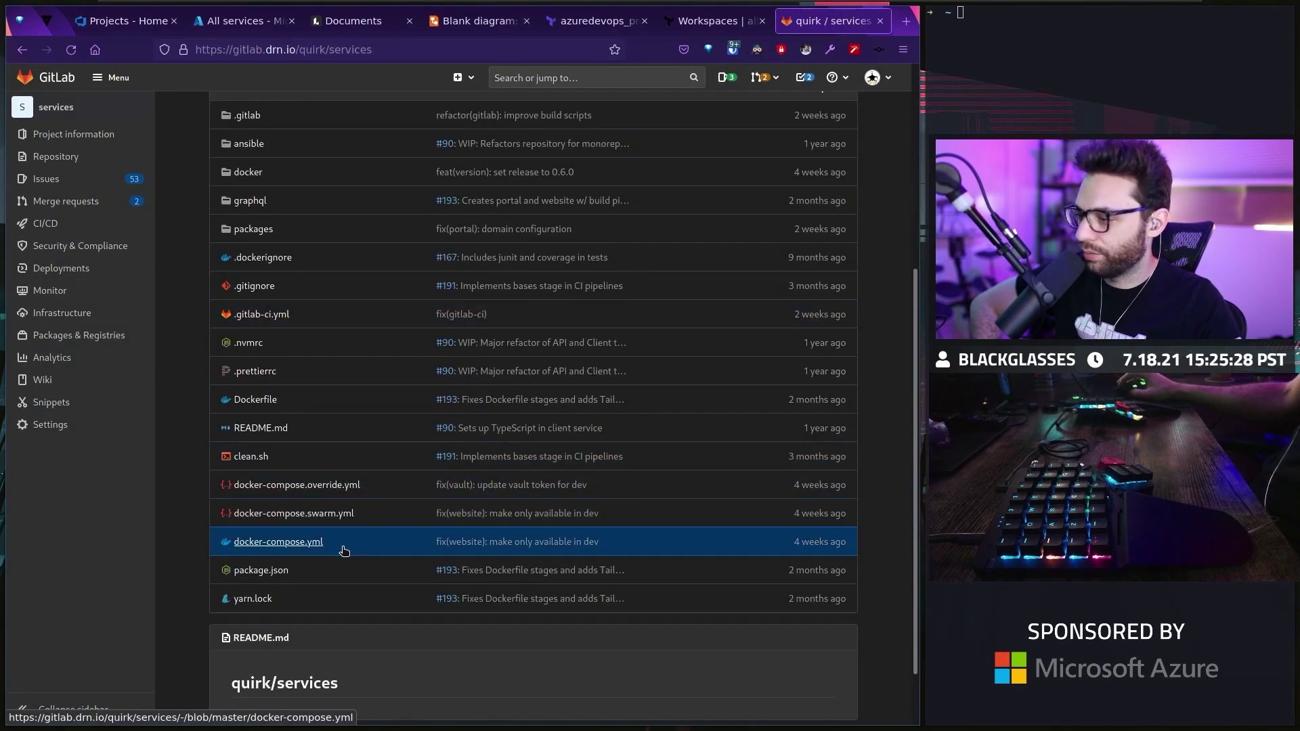
click(309, 541)
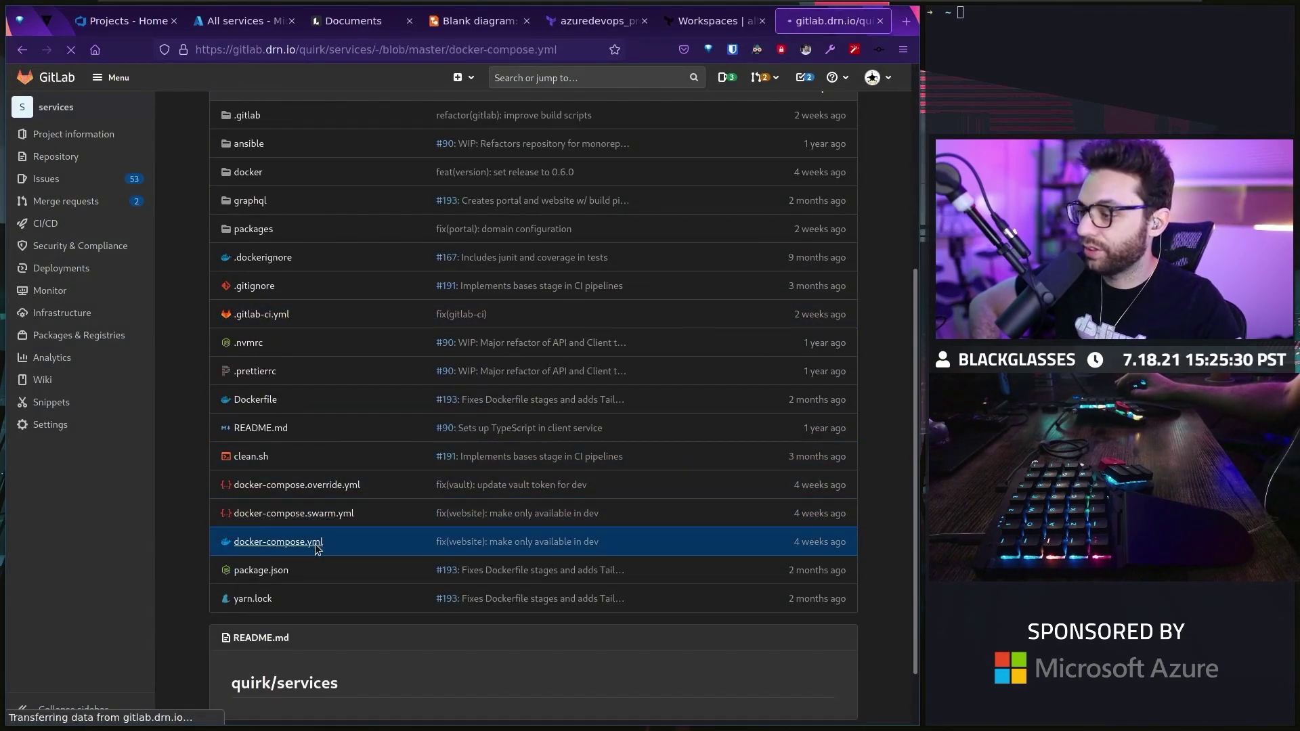
scroll(325, 437, down, 5)
scroll(326, 437, down, 2)
scroll(325, 436, down, 5)
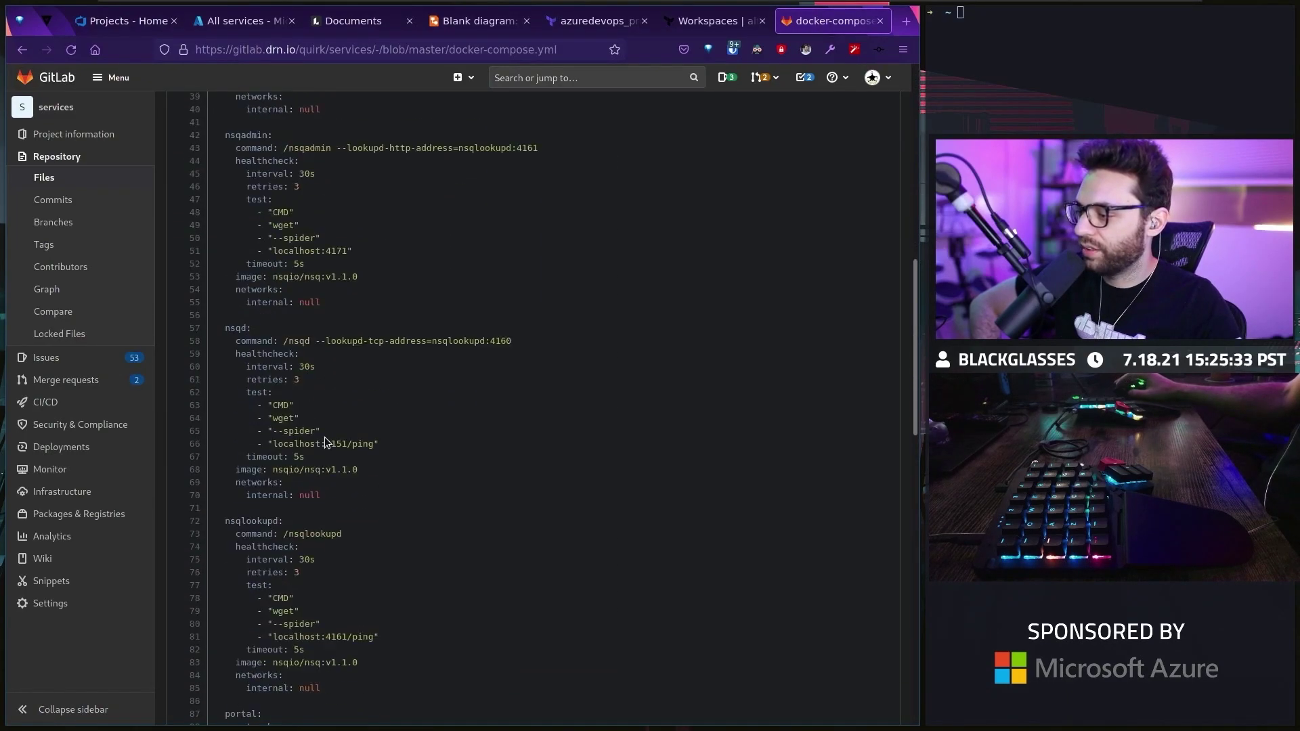
scroll(326, 437, down, 5)
mouse_move(226, 279)
mouse_down()
mouse_move(482, 454)
mouse_move(212, 268)
mouse_up()
scroll(503, 417, down, 2)
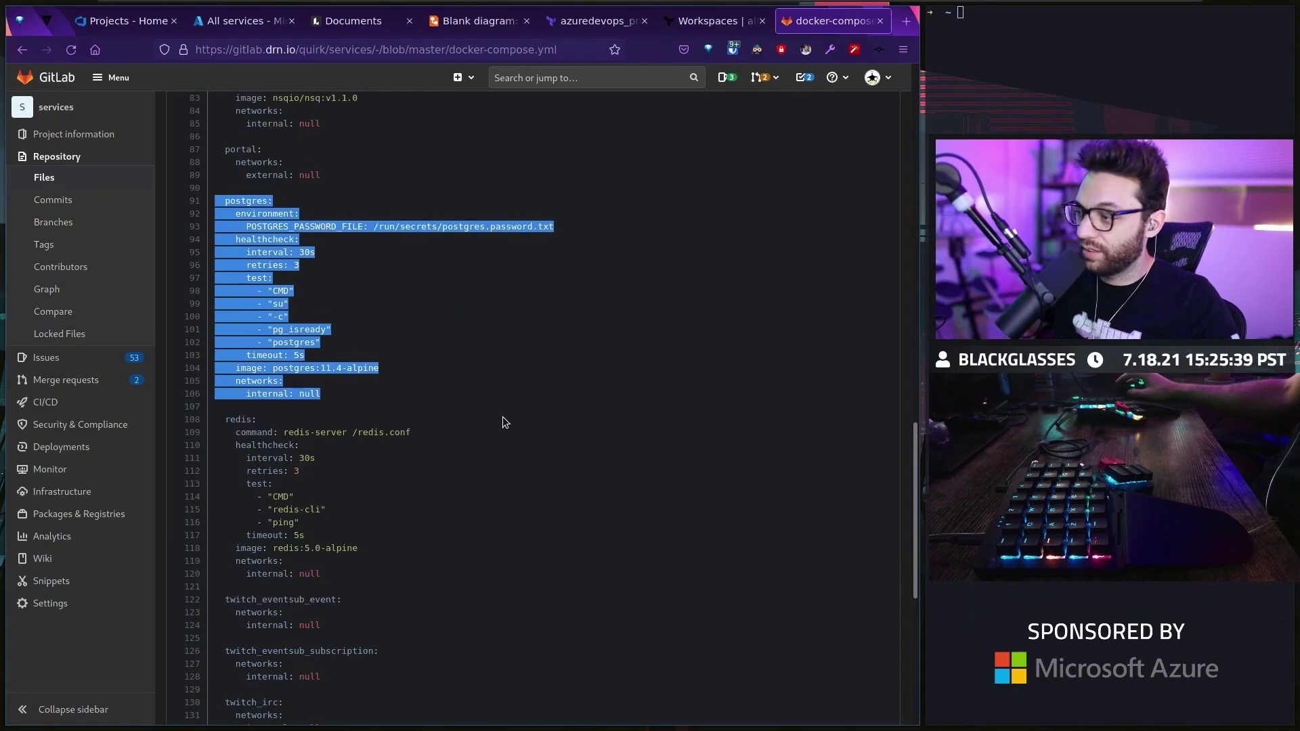
scroll(504, 417, down, 2)
drag(336, 498, 227, 355)
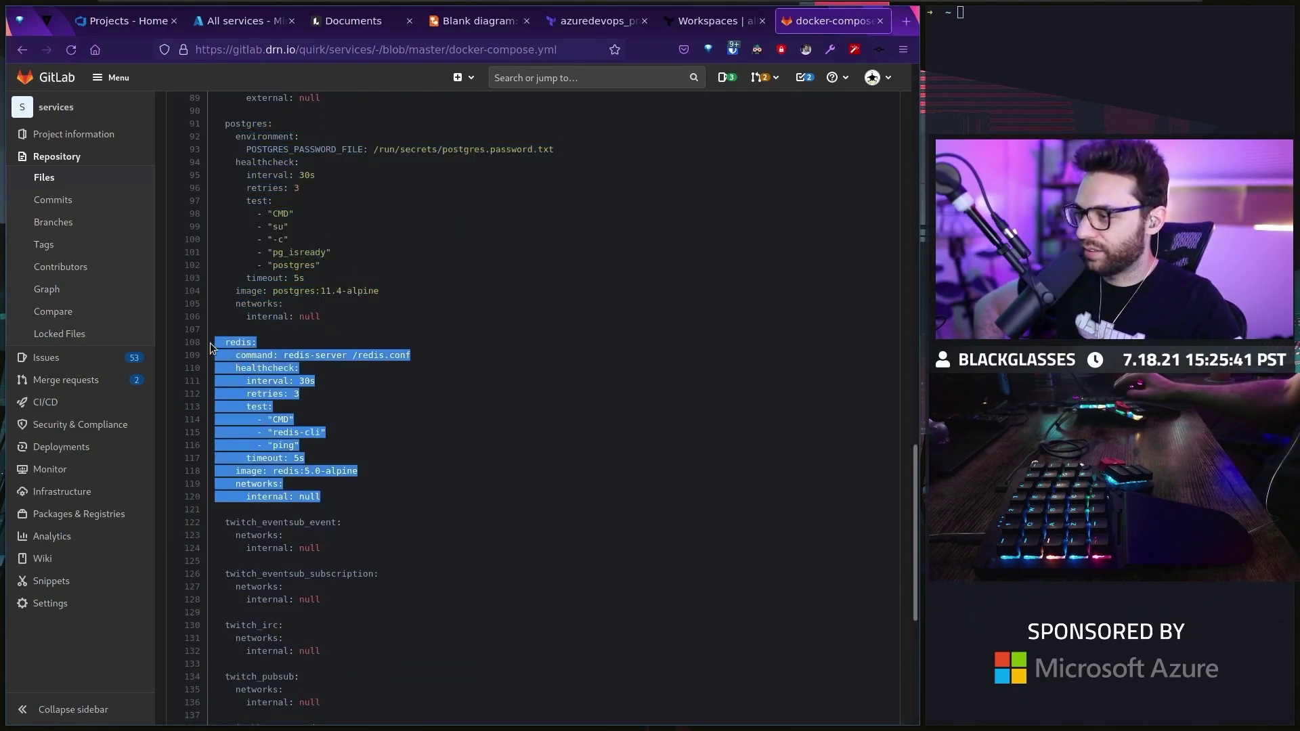
click(375, 487)
drag(346, 495, 218, 130)
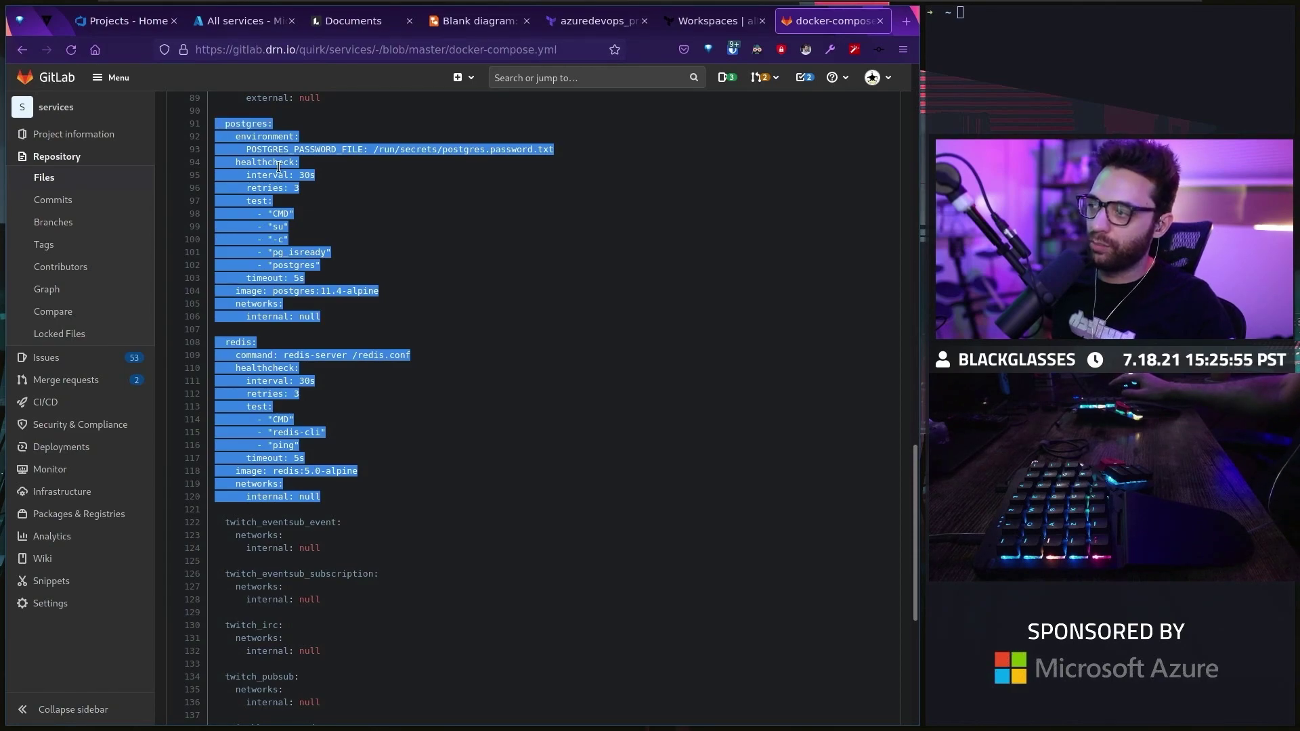
click(351, 214)
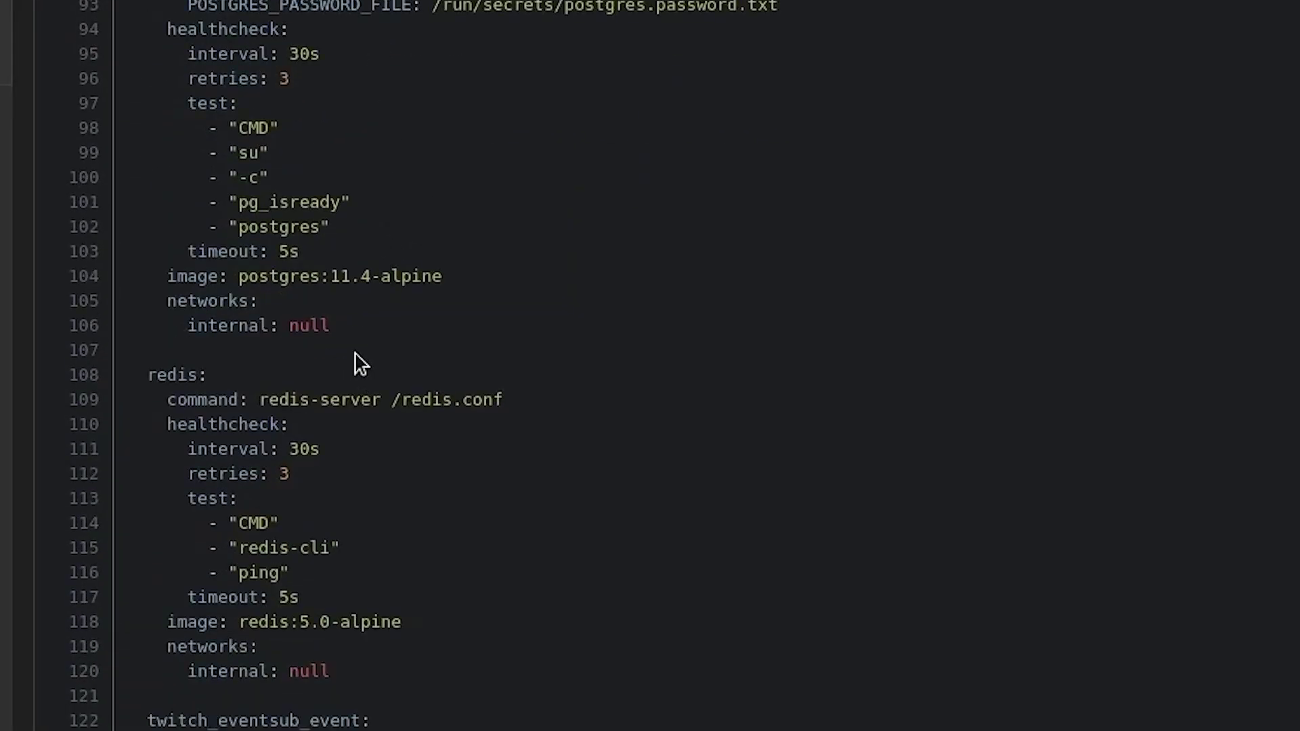
mouse_move(356, 355)
mouse_down()
mouse_move(226, 88)
mouse_move(204, 5)
mouse_up()
scroll(349, 184, down, 2)
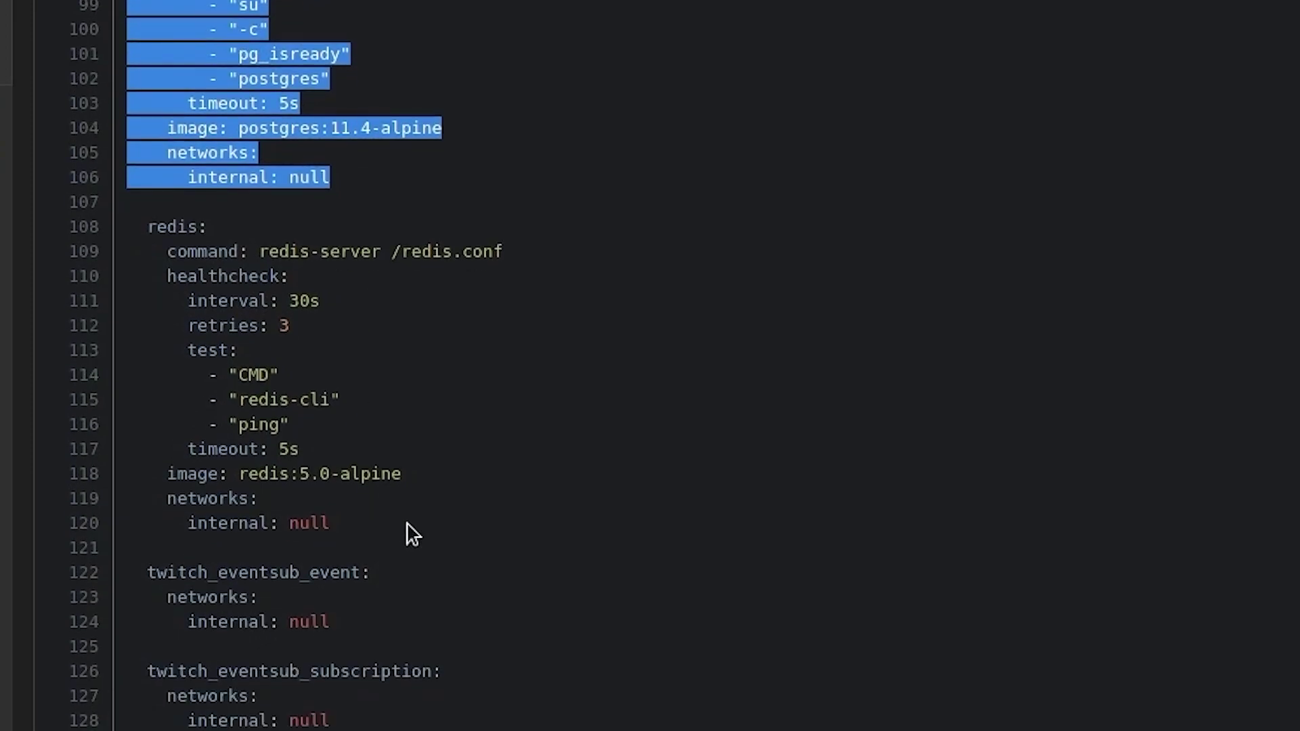
drag(408, 525, 124, 233)
scroll(540, 274, down, 6)
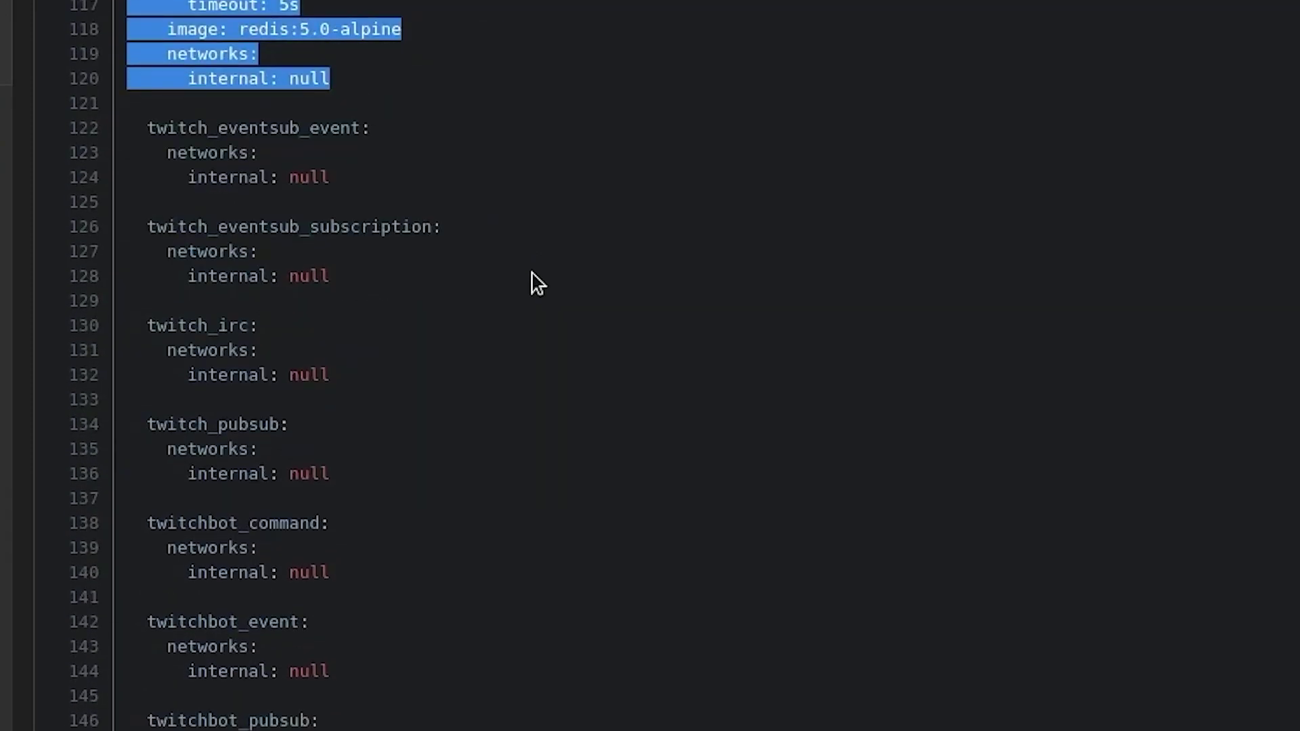
scroll(533, 281, down, 5)
scroll(540, 288, up, 4)
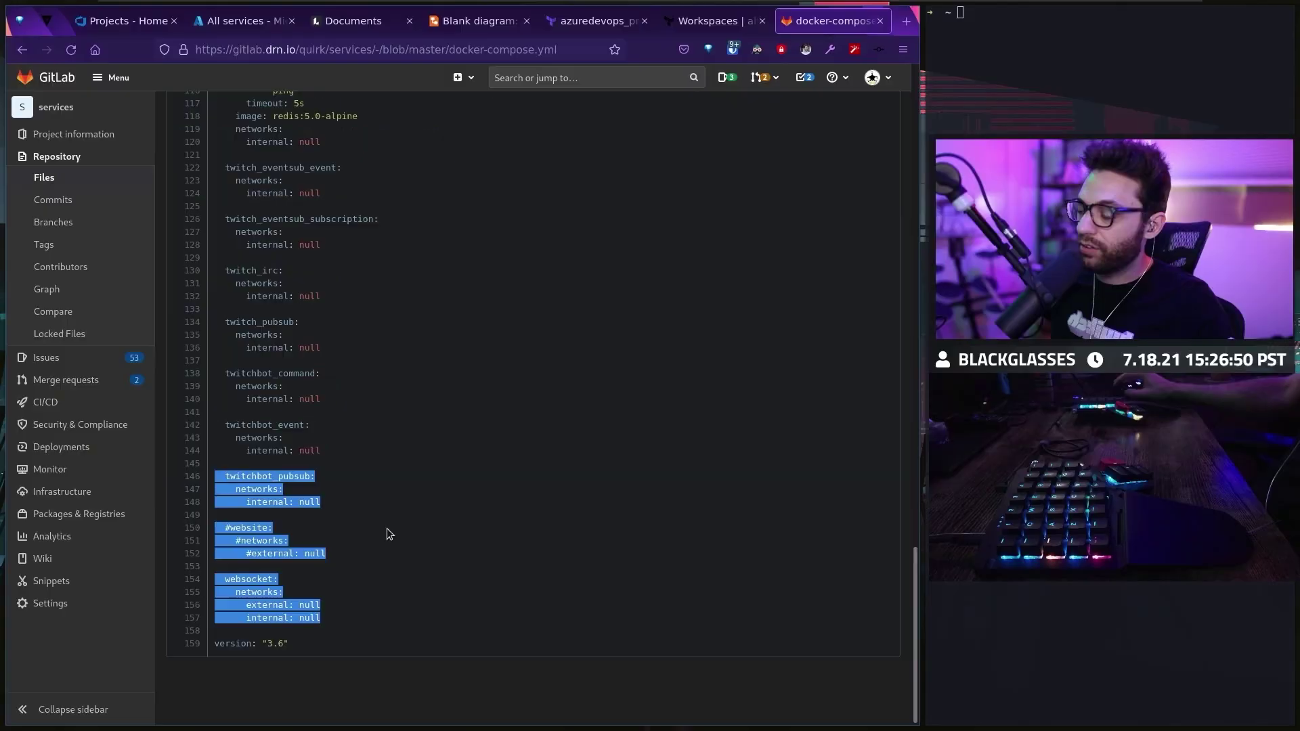
click(375, 488)
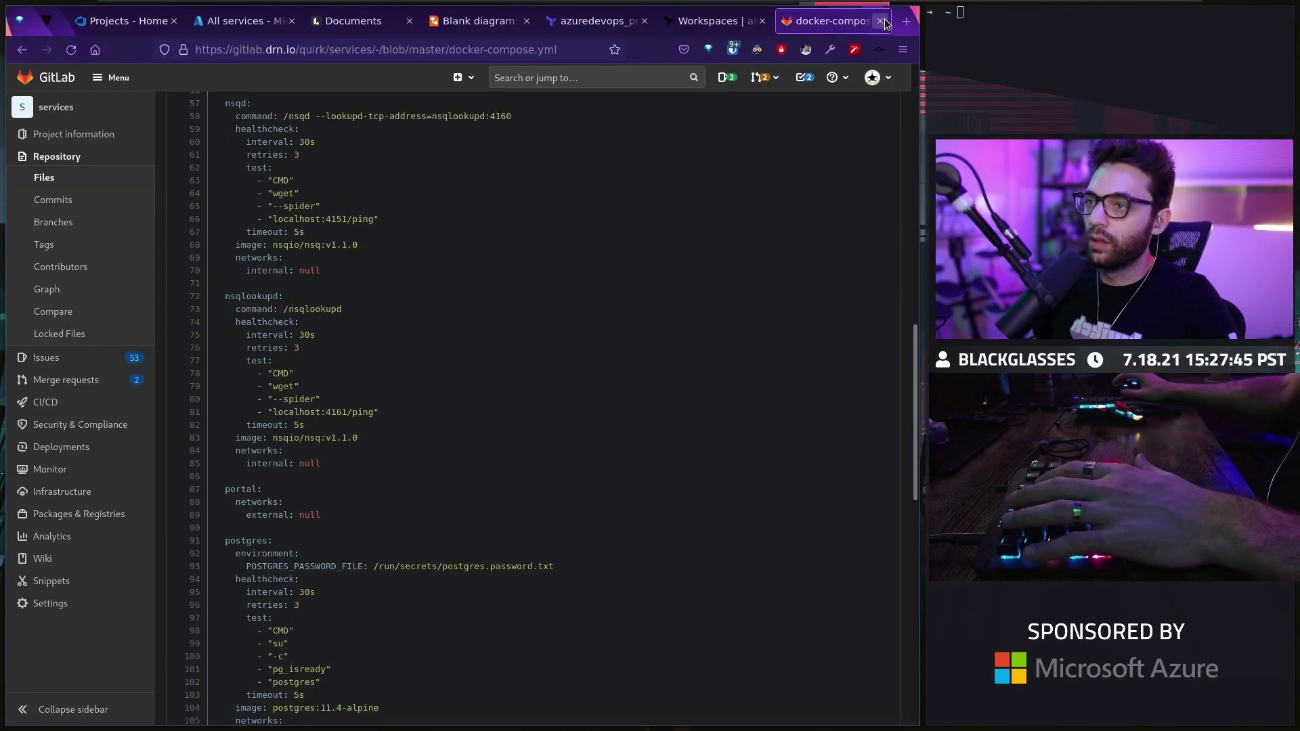
Close the docker-compose and Terraform workspaces tabs and return to the Lucidchart diagram
click(876, 22)
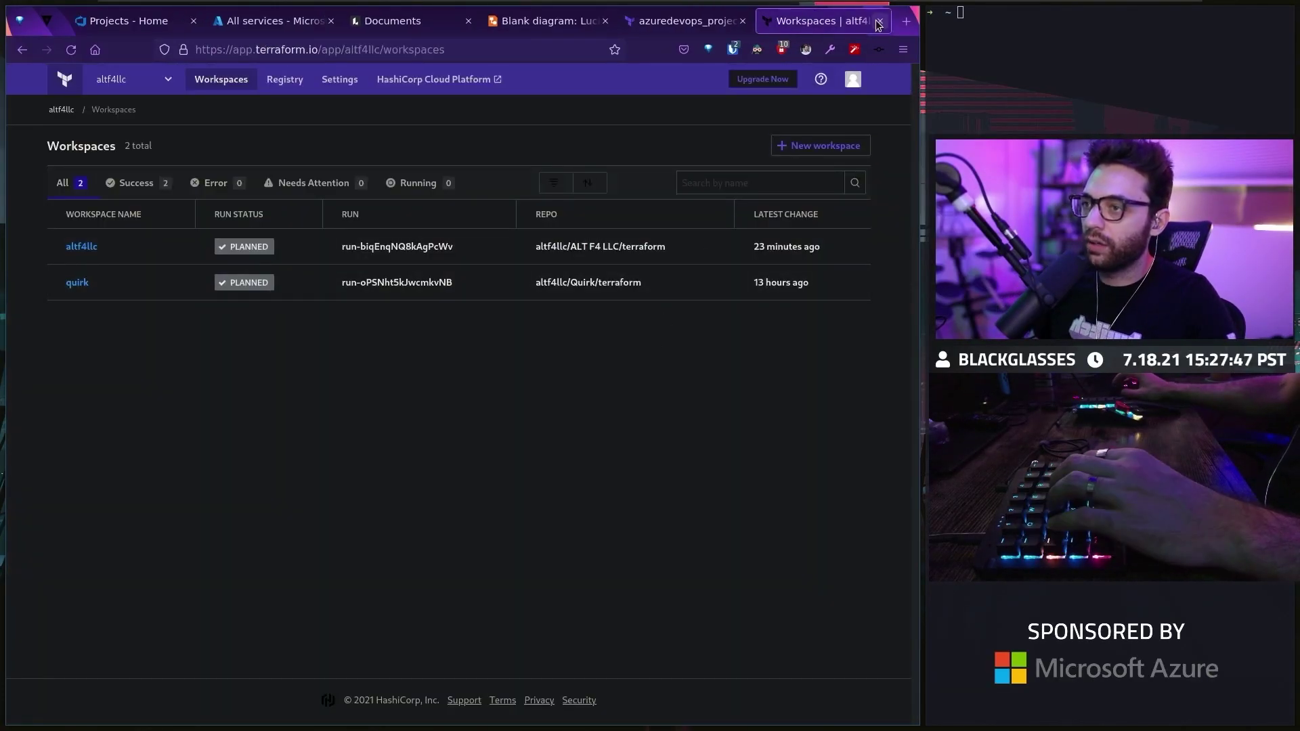
click(880, 23)
key(ctrl+Page_Up)
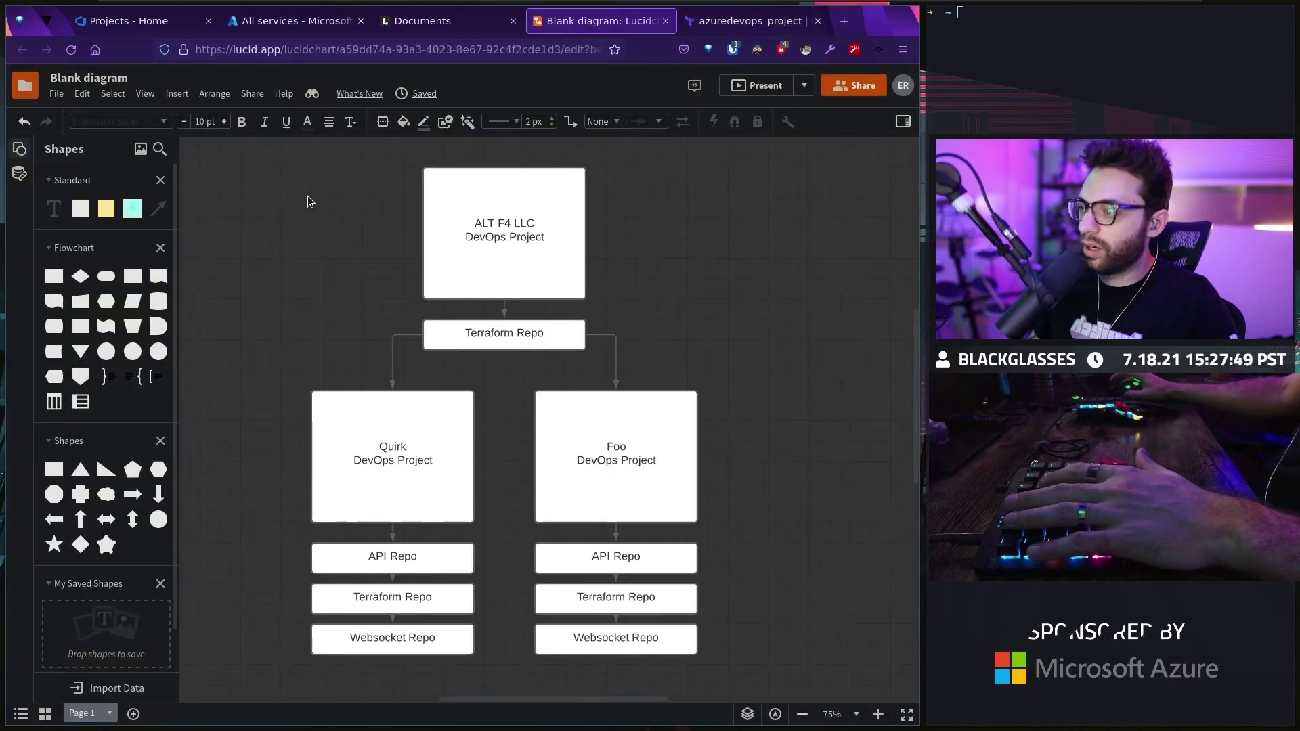
Select the Quirk DevOps Project shape and the repo boxes beneath it
drag(247, 190, 678, 342)
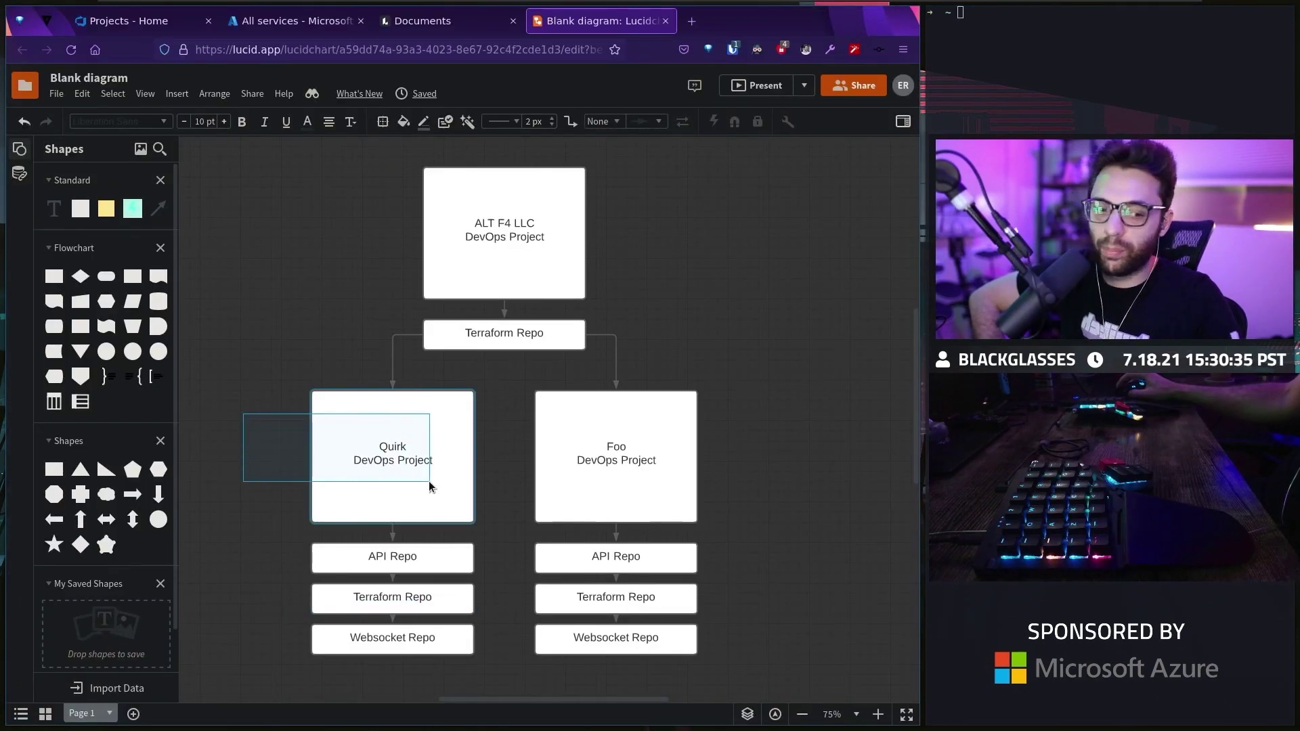
drag(430, 487, 437, 485)
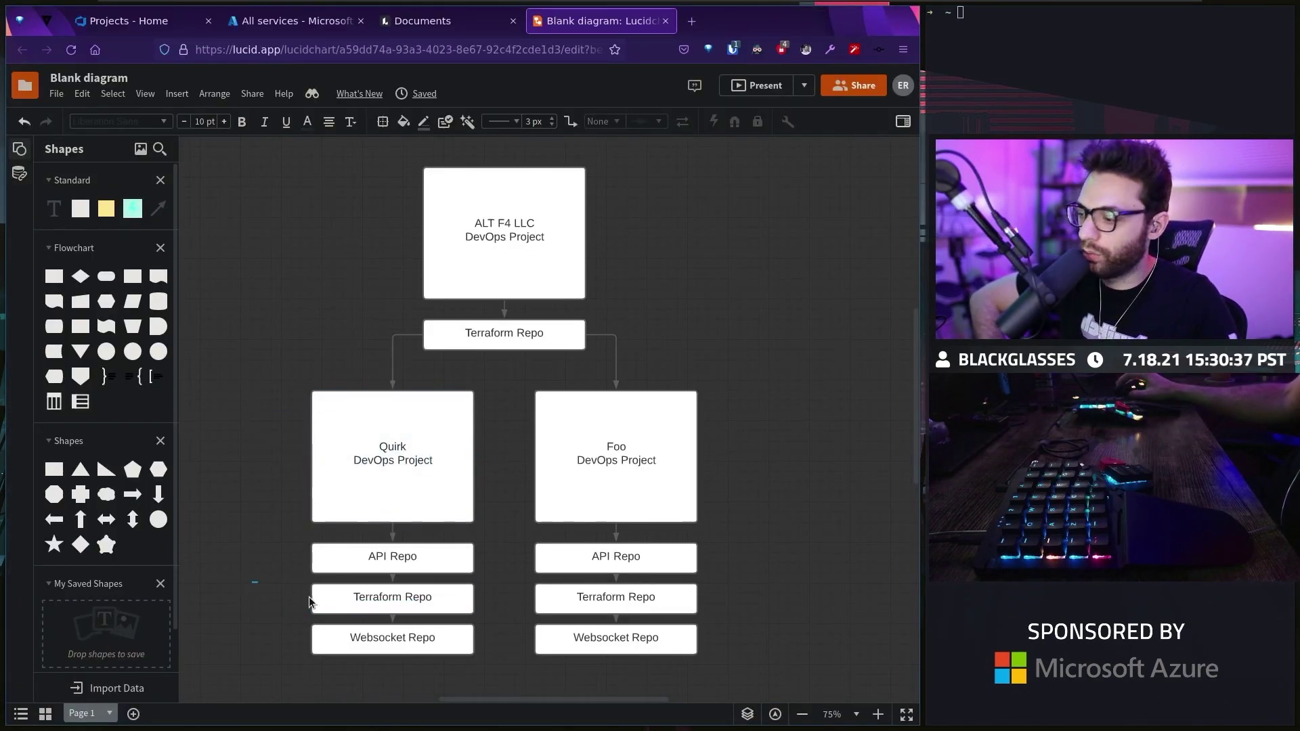
drag(232, 415, 506, 651)
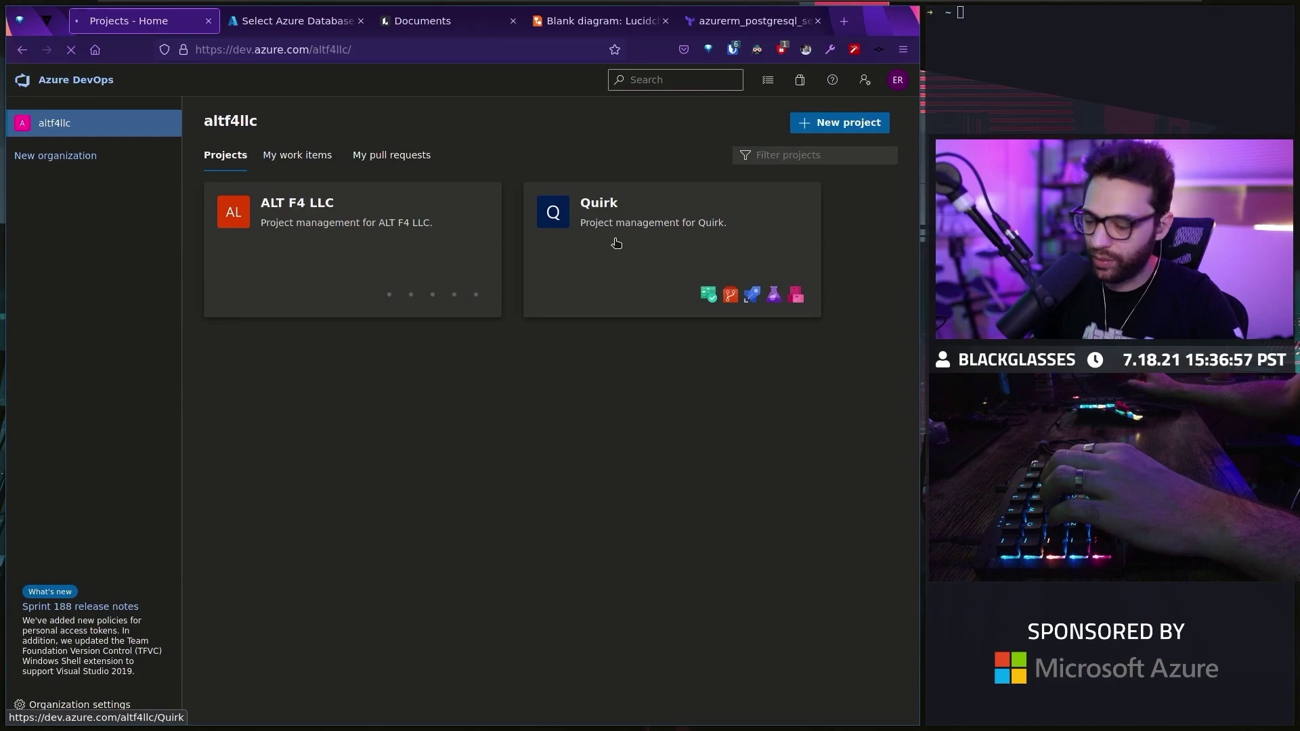
Draft Quirk user story 'Create Azure PostgreSQL Server' with an Internal ONLY requirement bullet
click(566, 241)
mouse_move(21, 290)
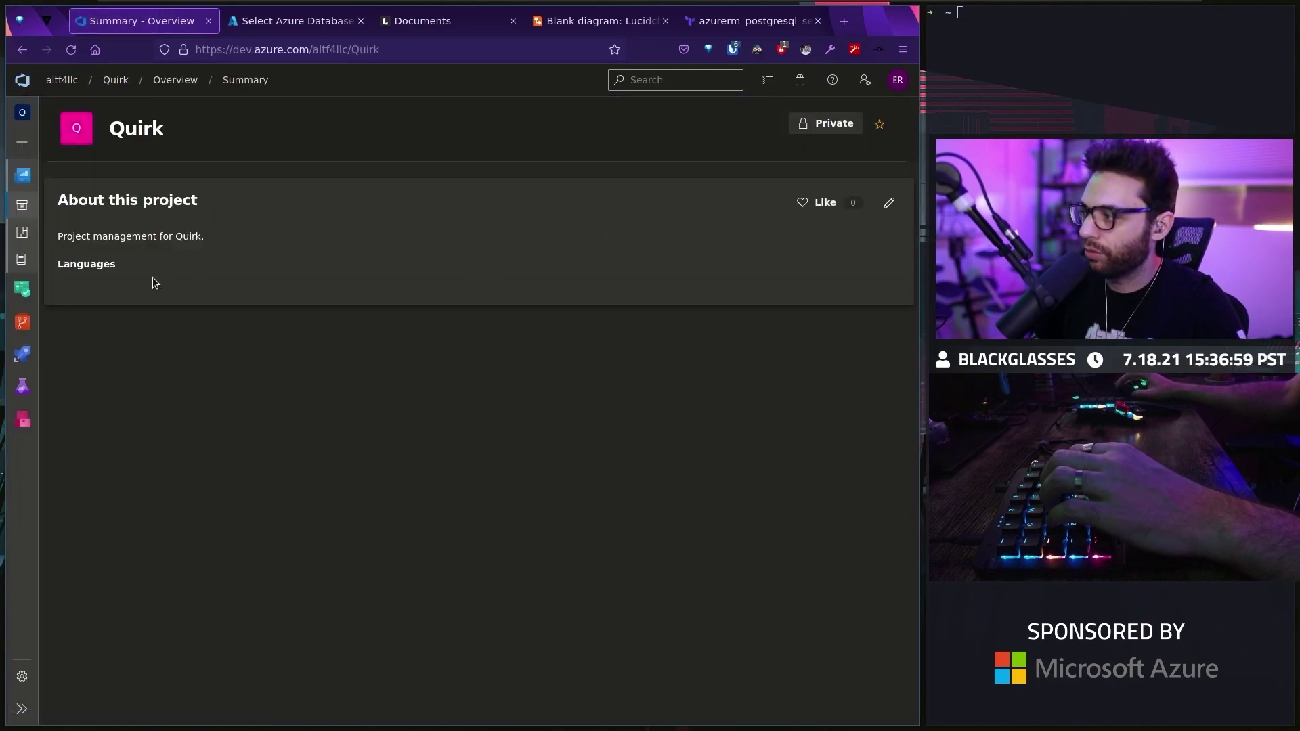
click(18, 296)
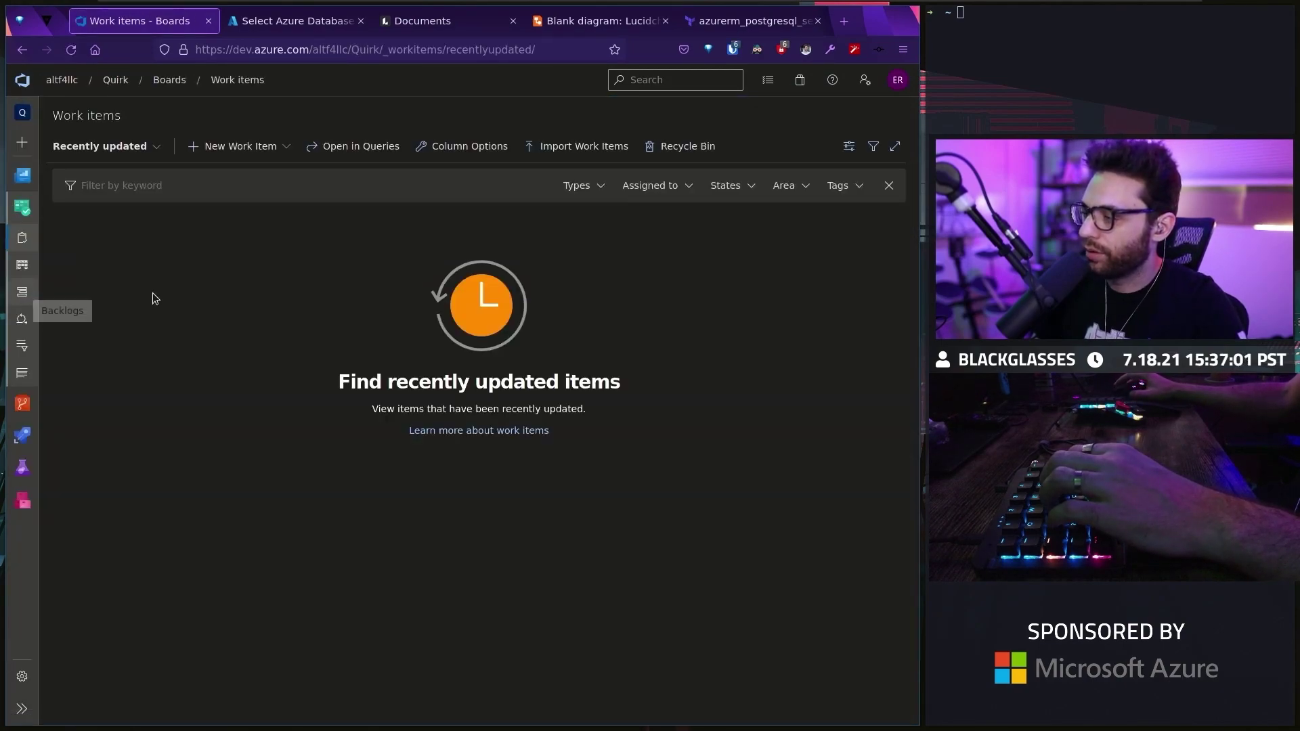
click(237, 151)
click(257, 307)
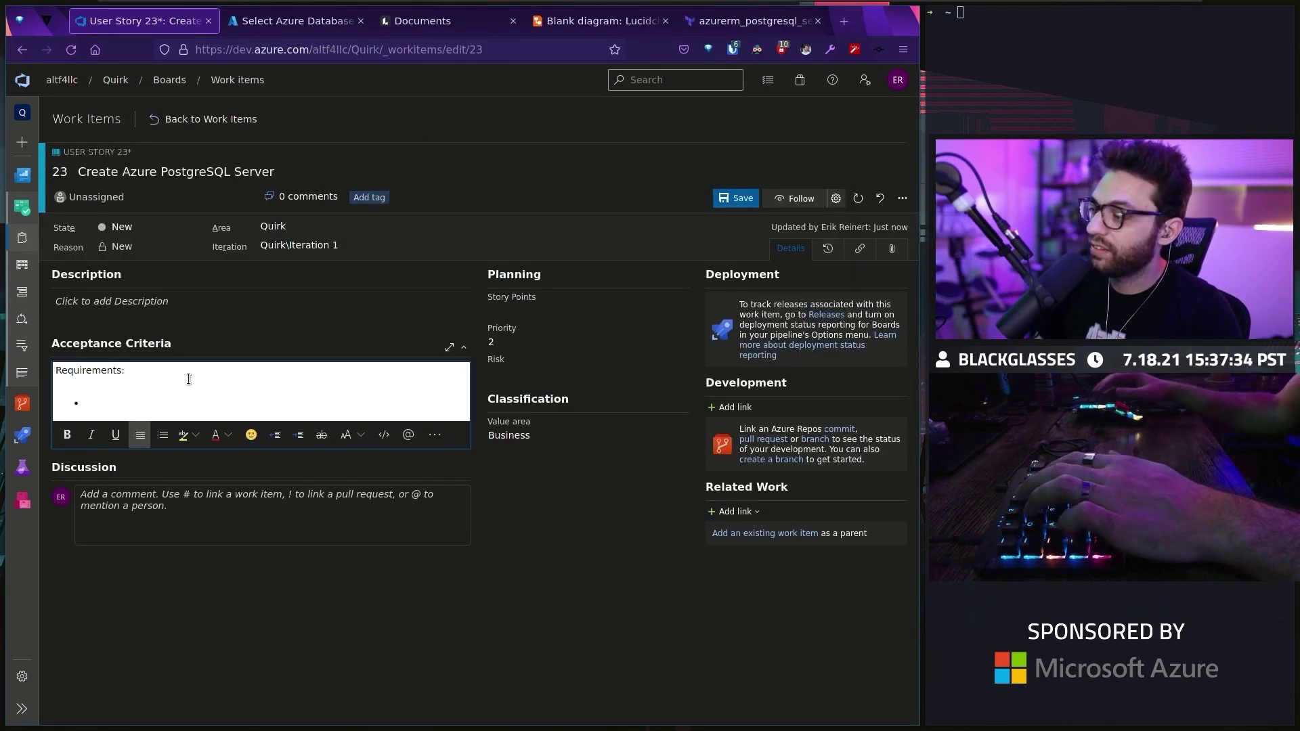
text(nternalONLY)
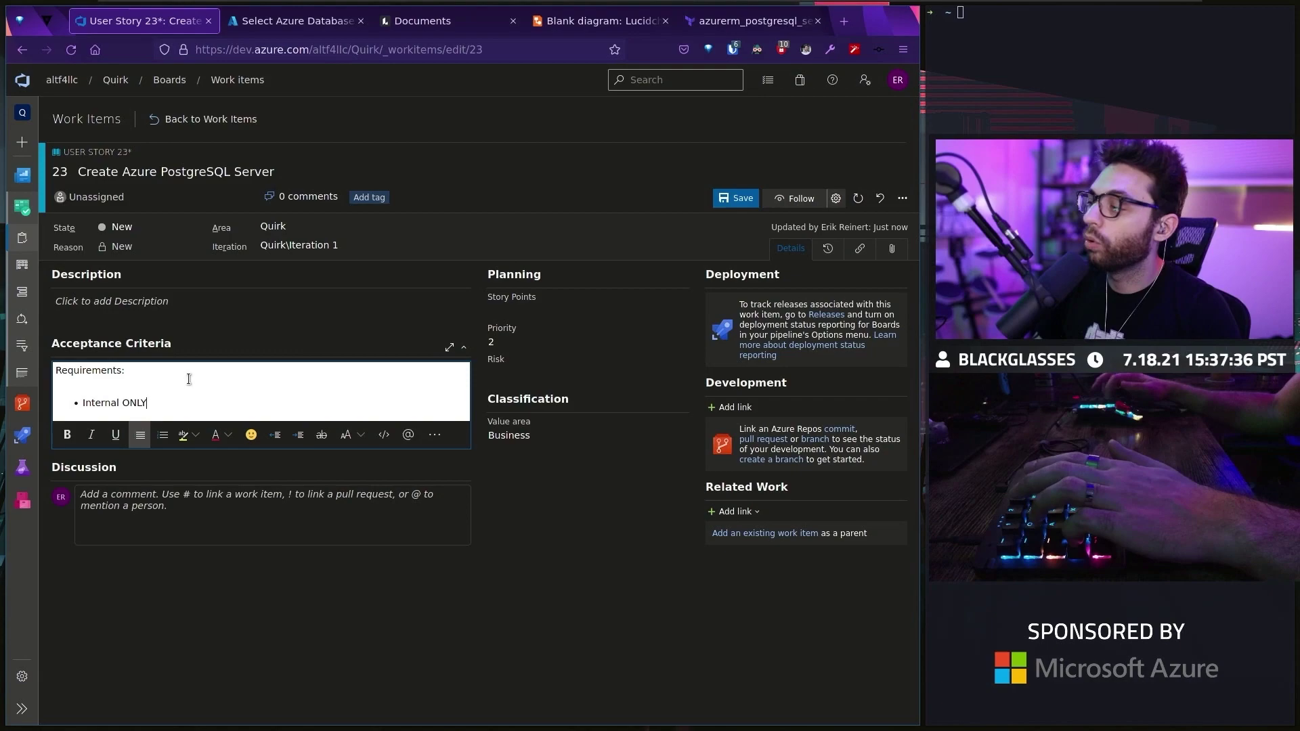
key(BackSpace)
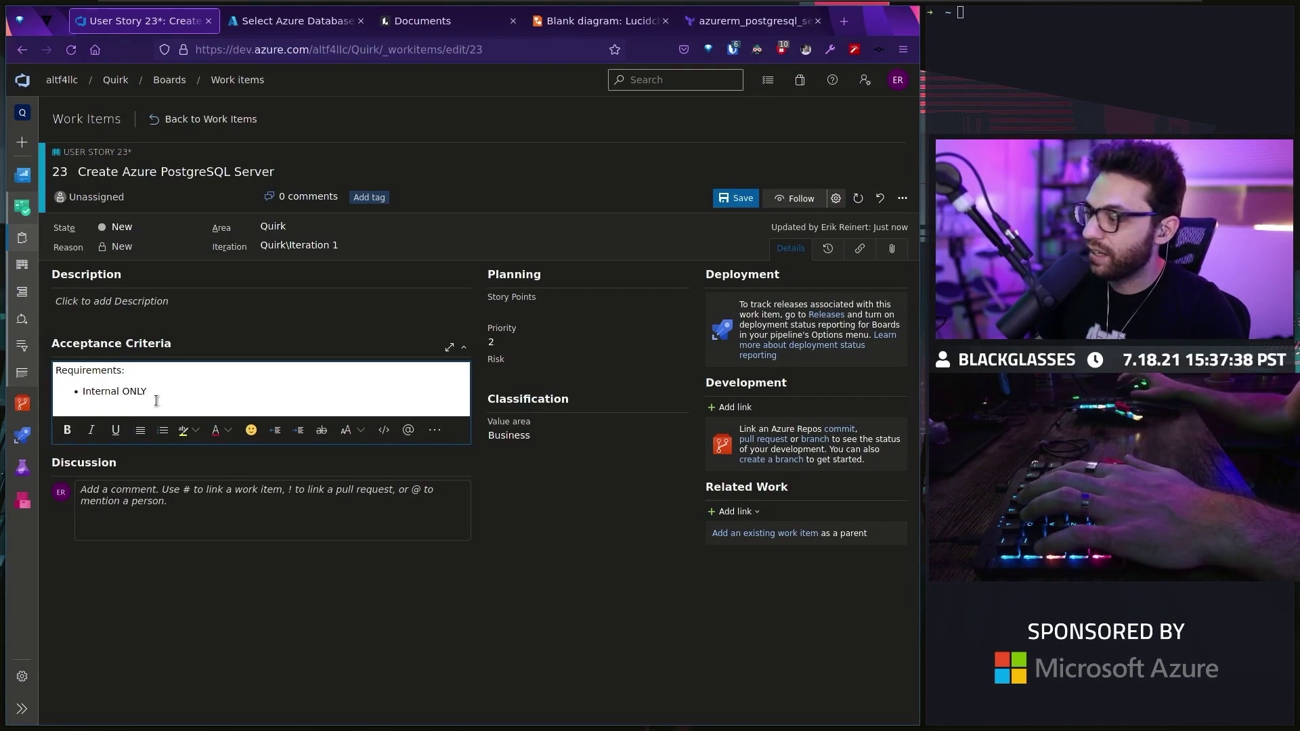
text( (can not be public))
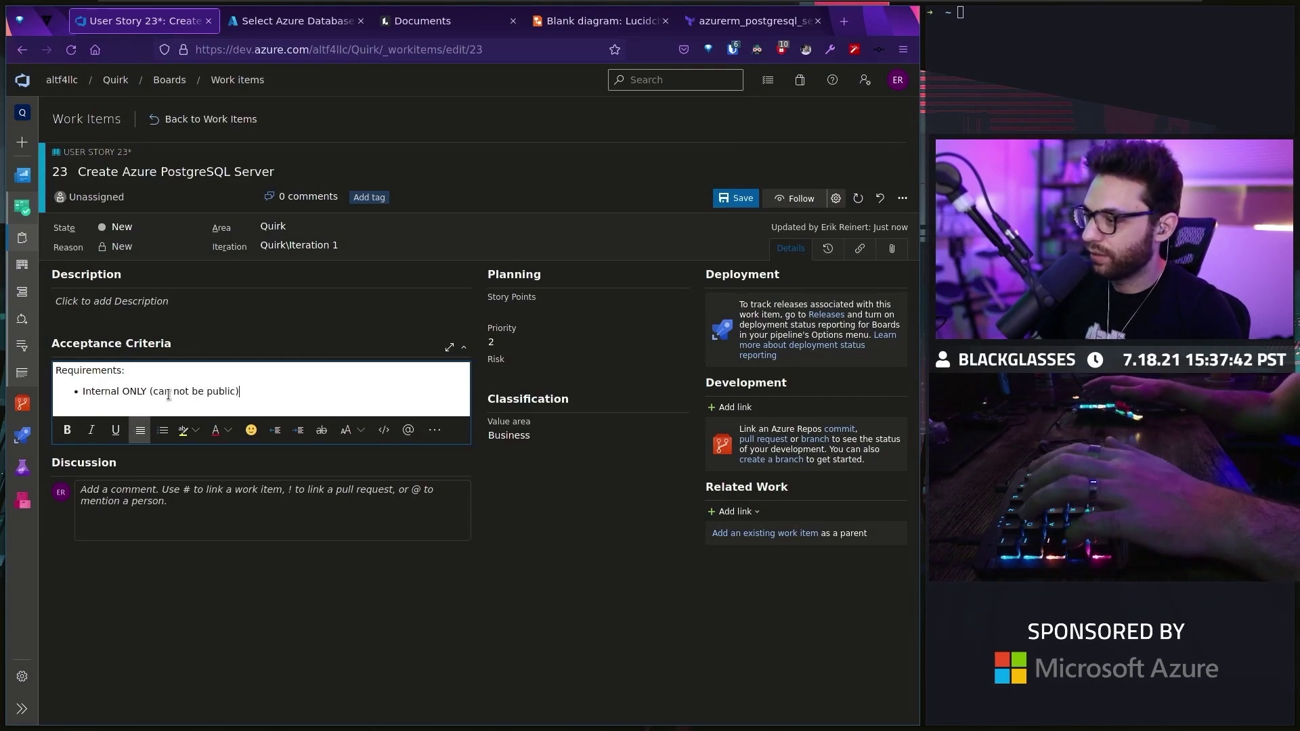
key(Return)
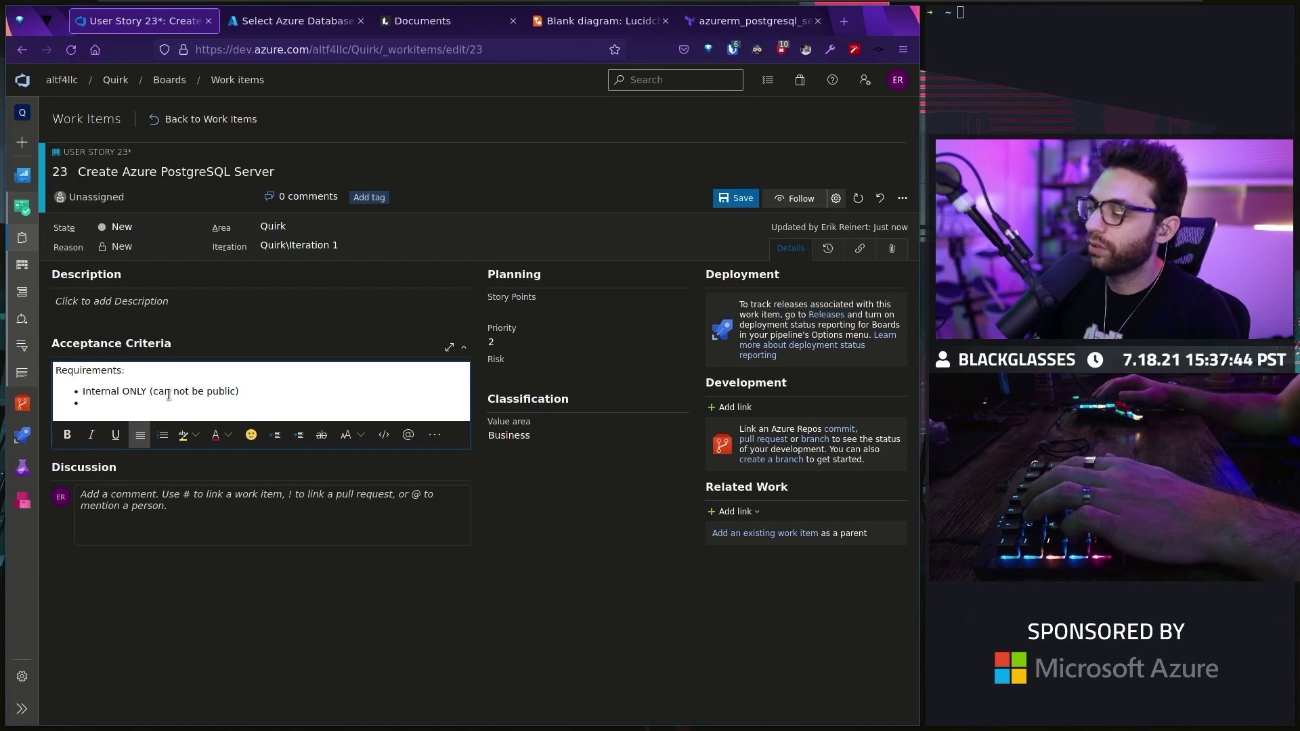
text(Private link)
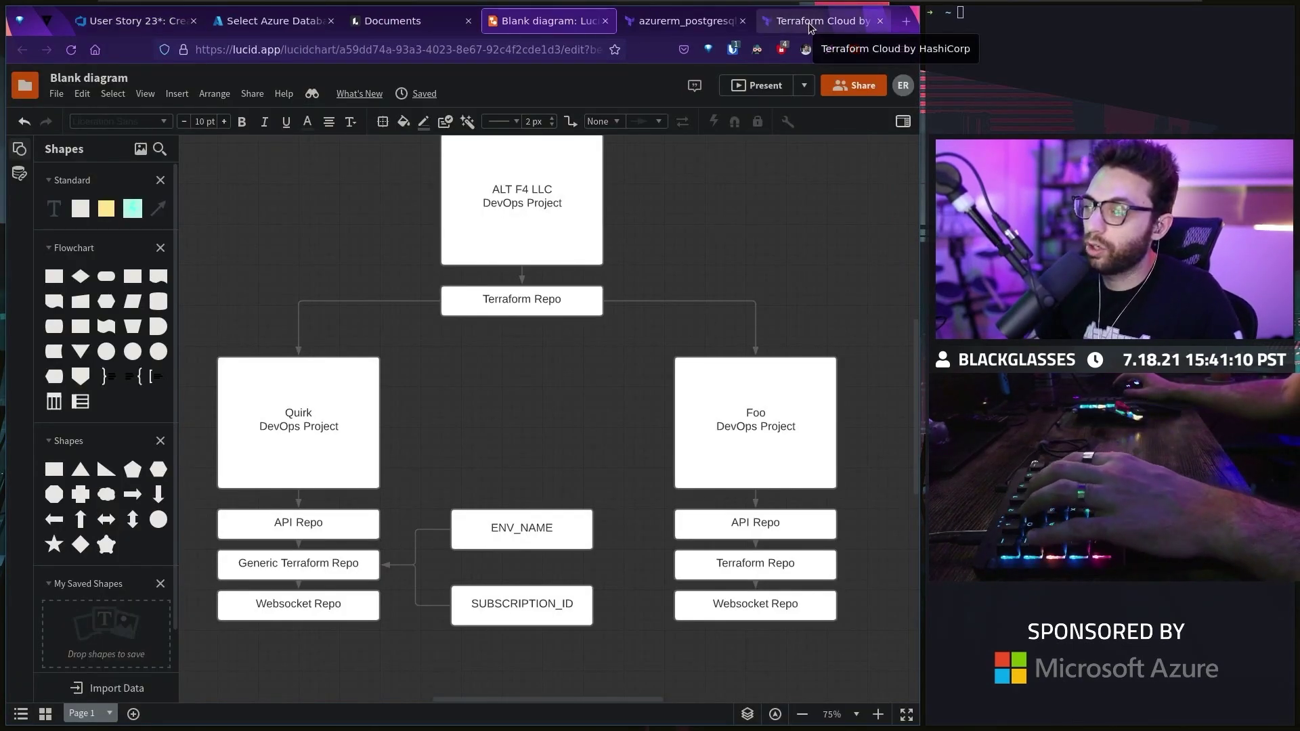
Check Terraform Cloud, revisit the repo diagram, then switch to the Neovim terminal
click(830, 22)
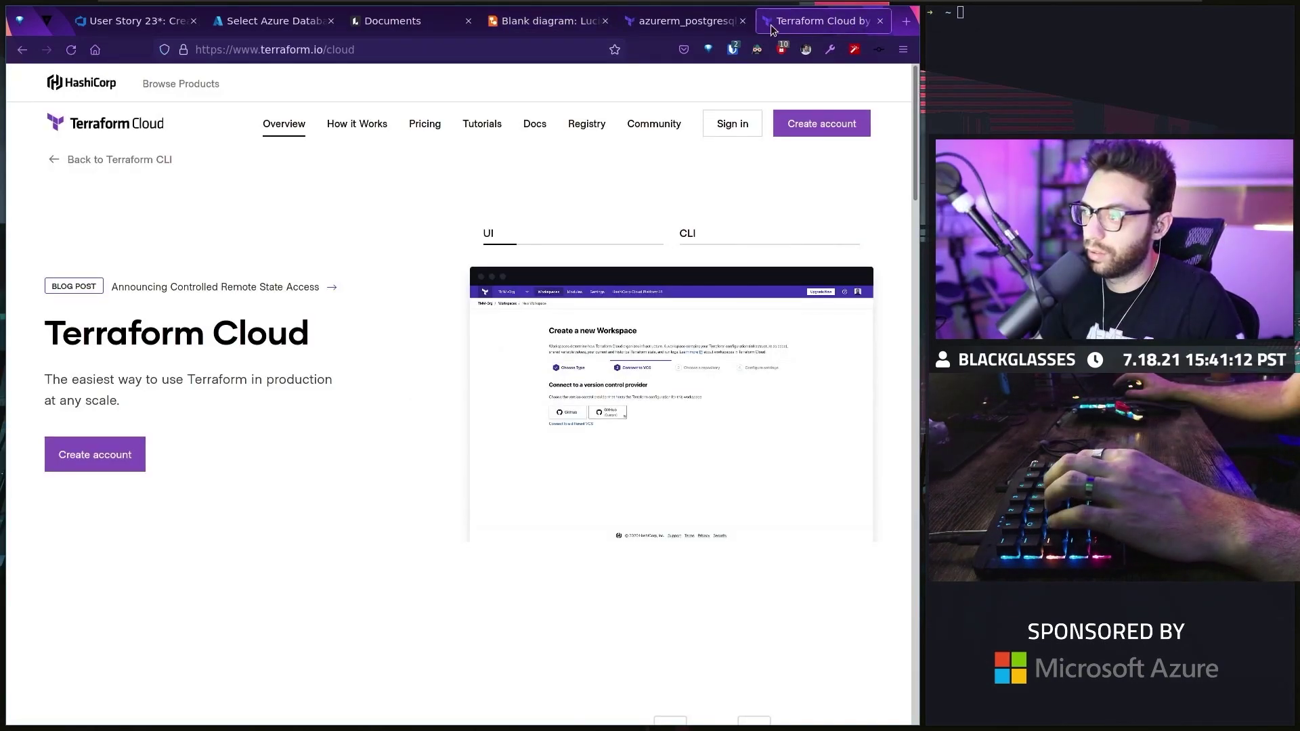
click(529, 28)
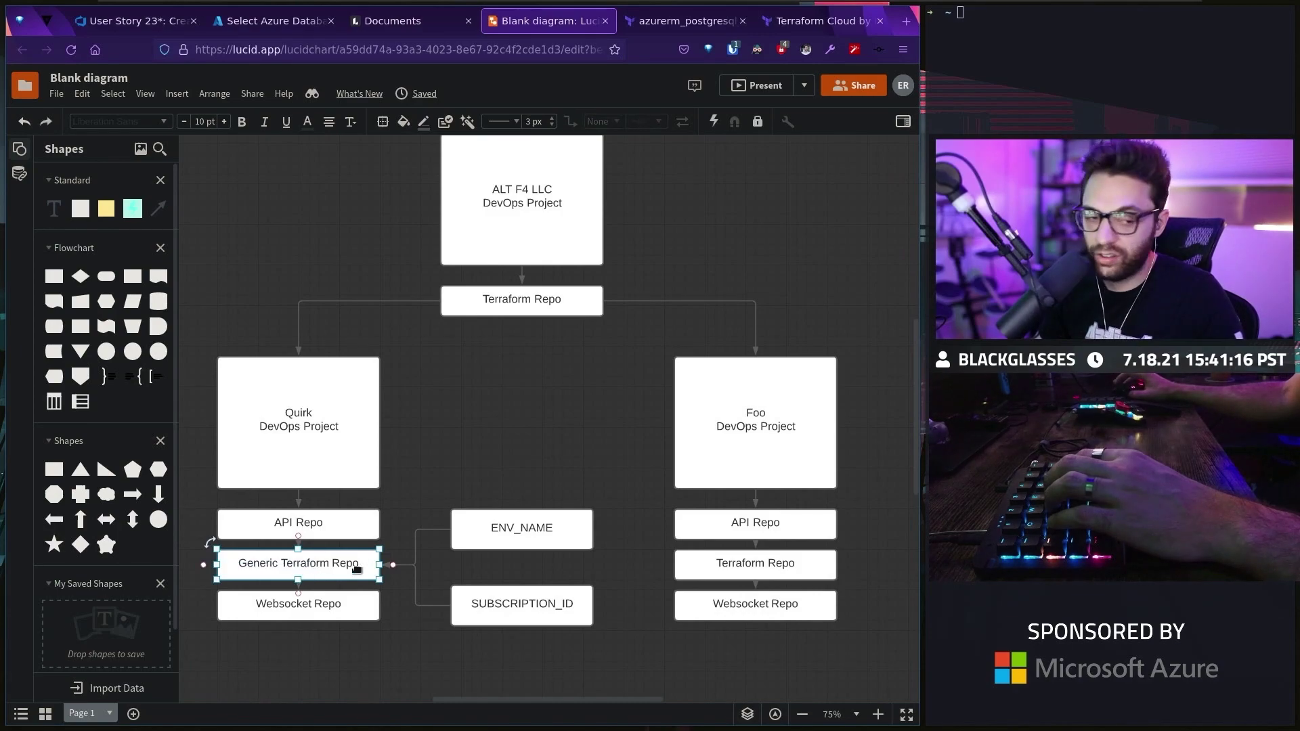
key(alt+Tab)
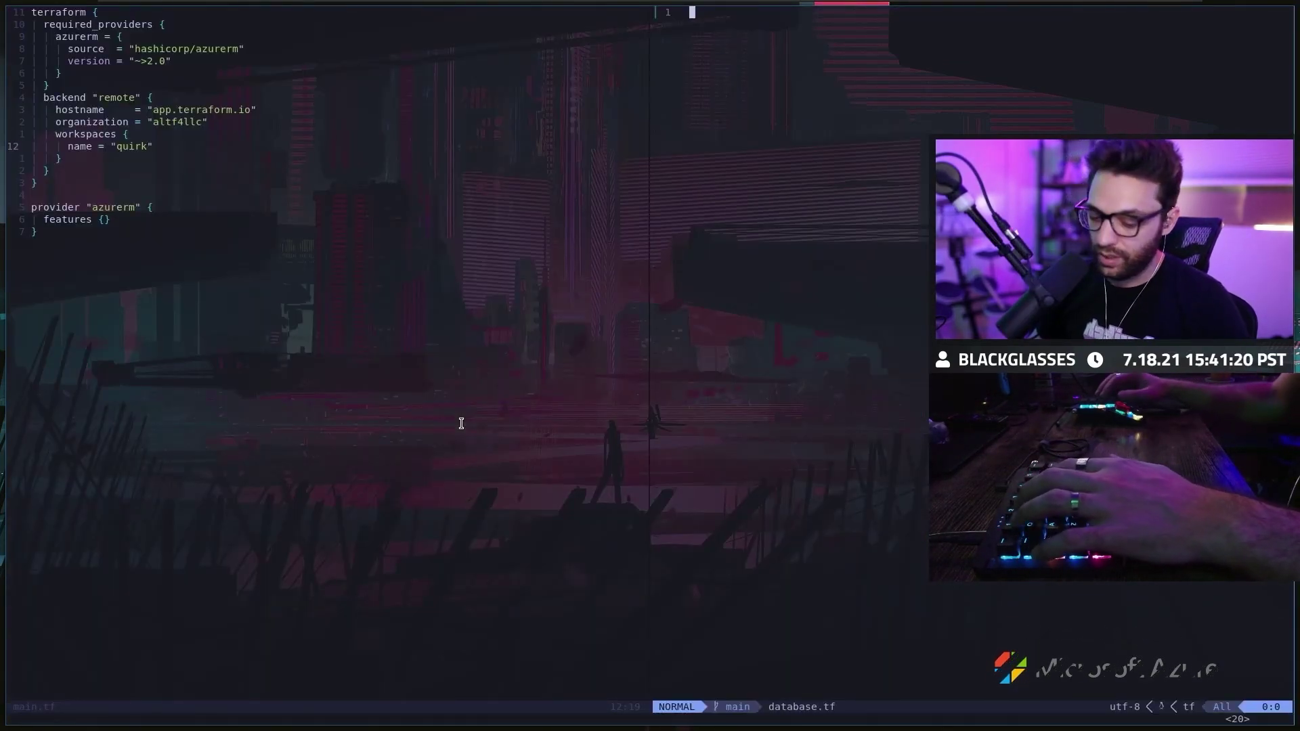
Keep main.tf's remote backend workspace name as quirk and save the file
key(ctrl+h)
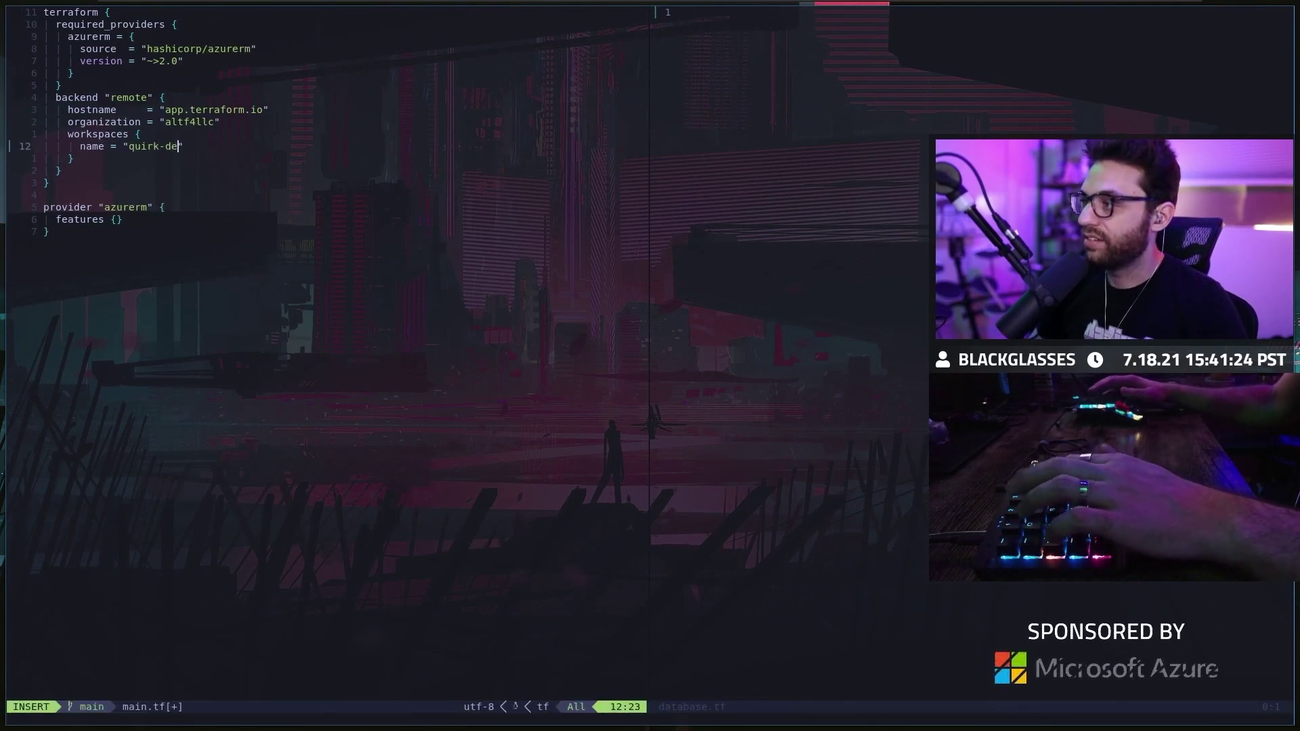
text(:w)
key(Return)
key(g)
key(g)
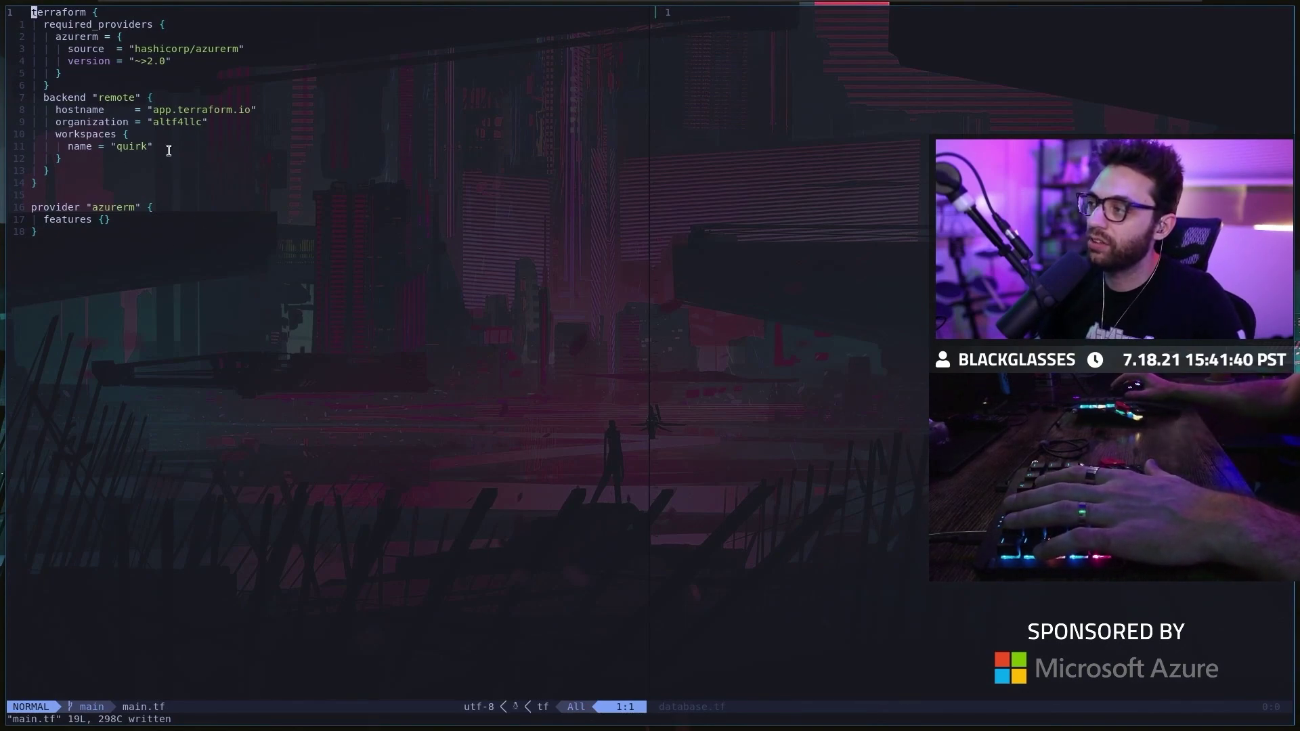
key(braceright)
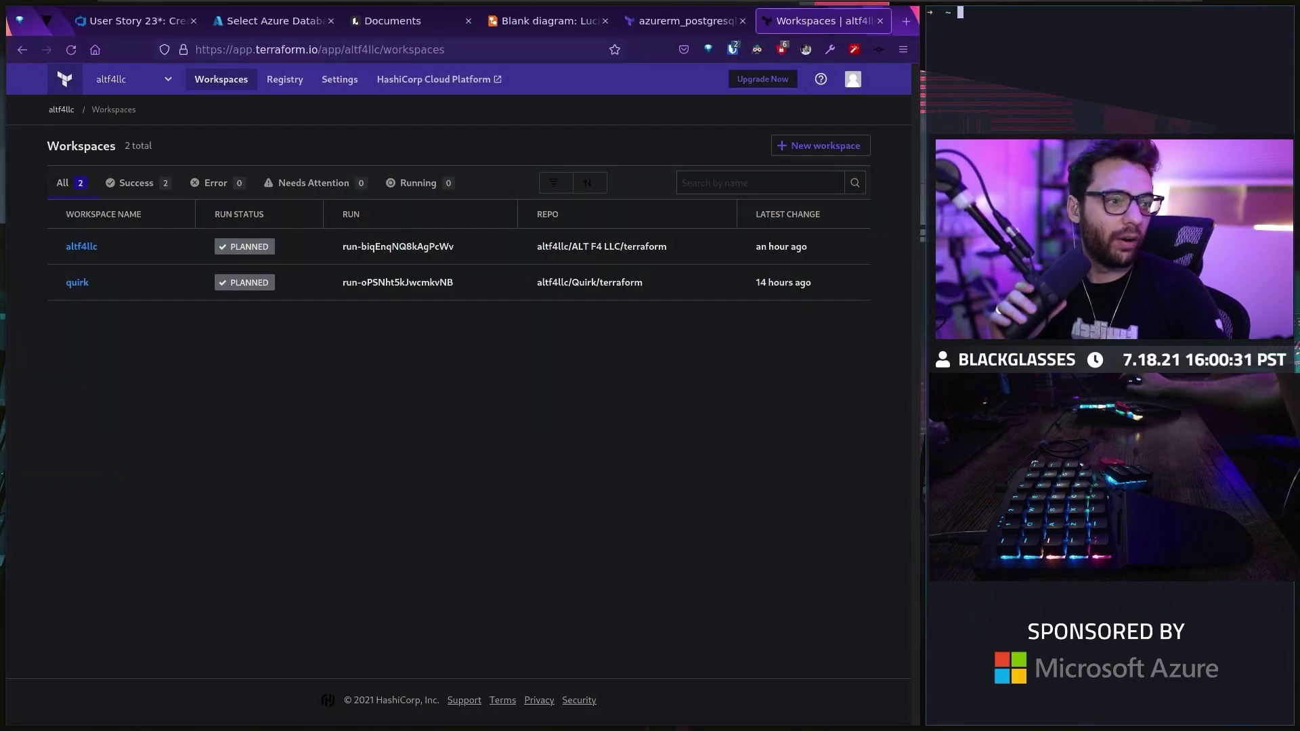
Browse the azurerm_postgresql_server docs and bring up the Azure PostgreSQL deployment options page
click(656, 25)
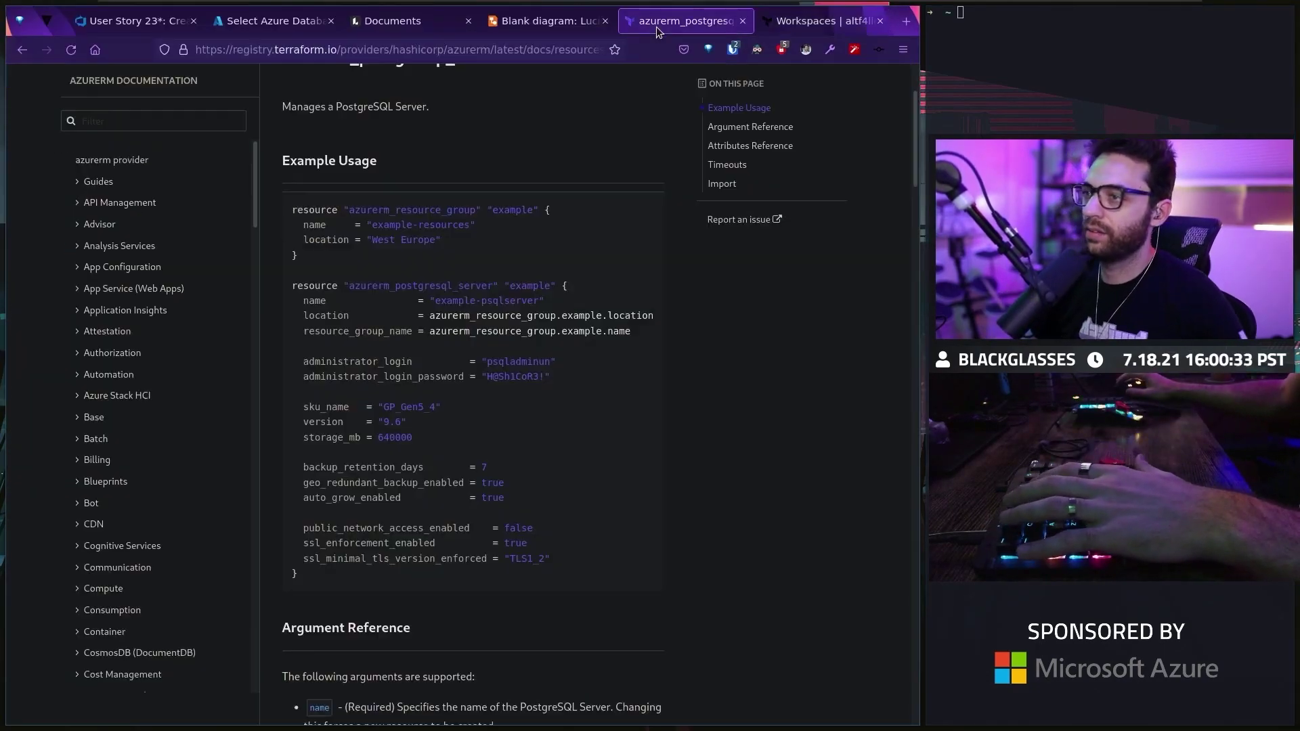
click(269, 21)
click(681, 20)
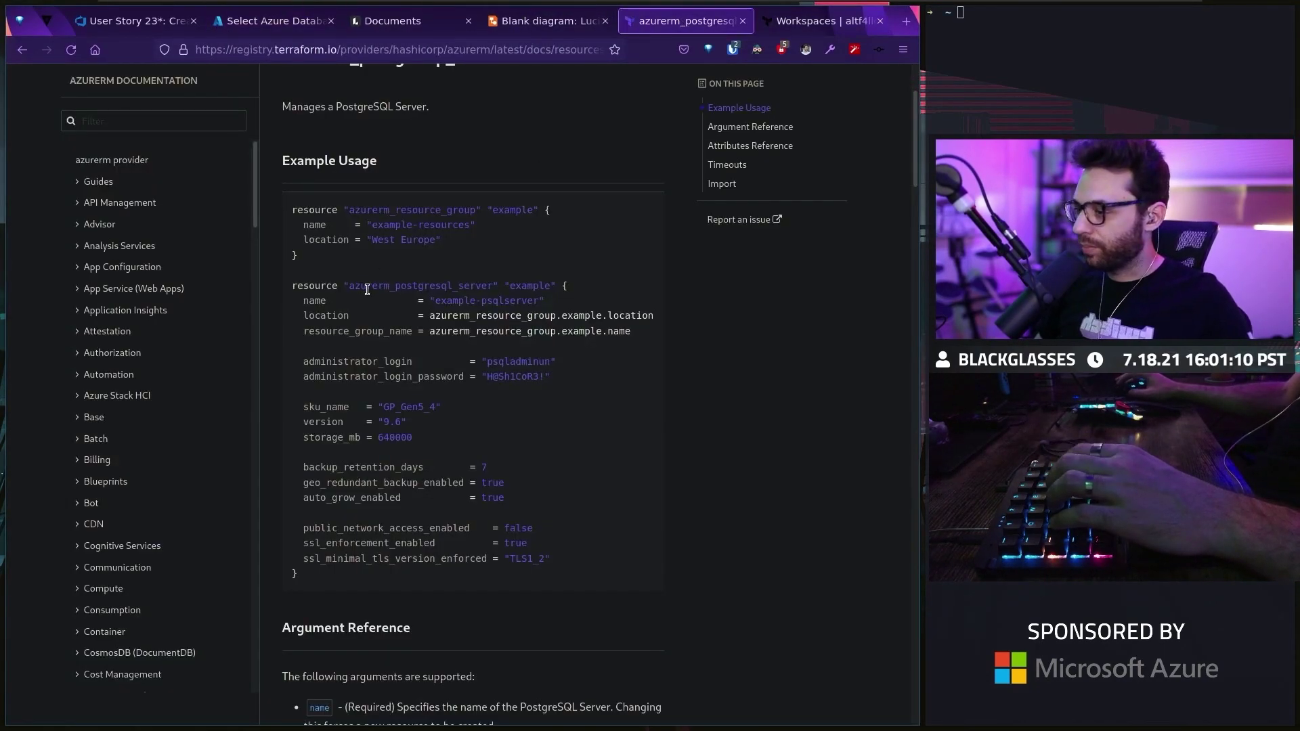
scroll(163, 335, down, 5)
scroll(163, 335, down, 5)
scroll(173, 367, down, 5)
scroll(193, 396, down, 3)
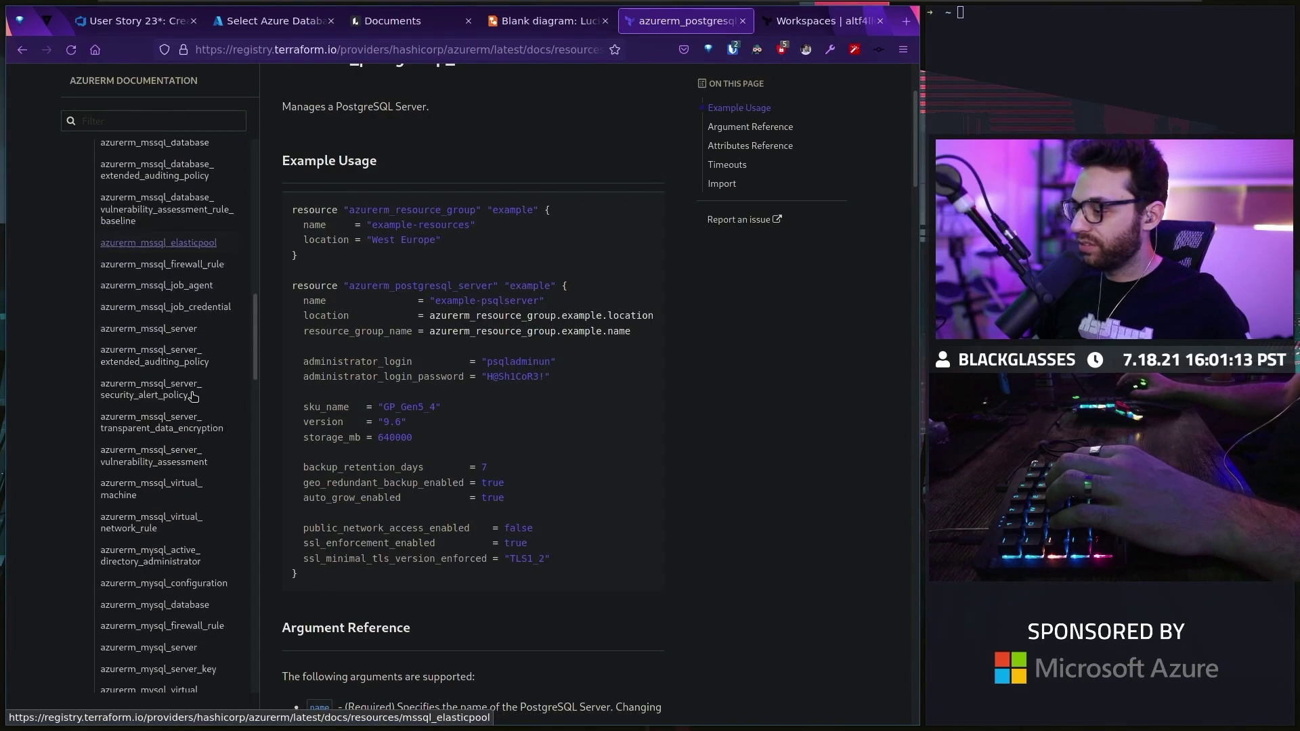
scroll(194, 397, down, 4)
scroll(186, 415, down, 3)
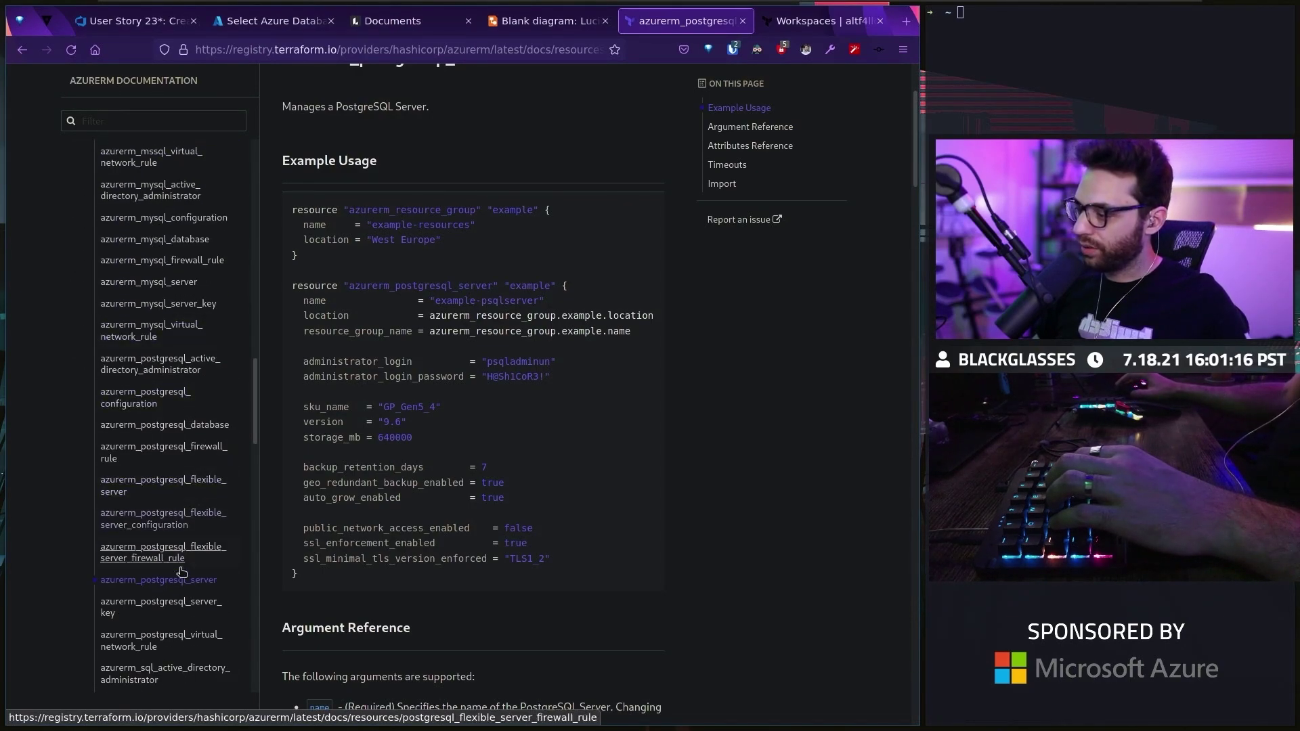
key(alt+2)
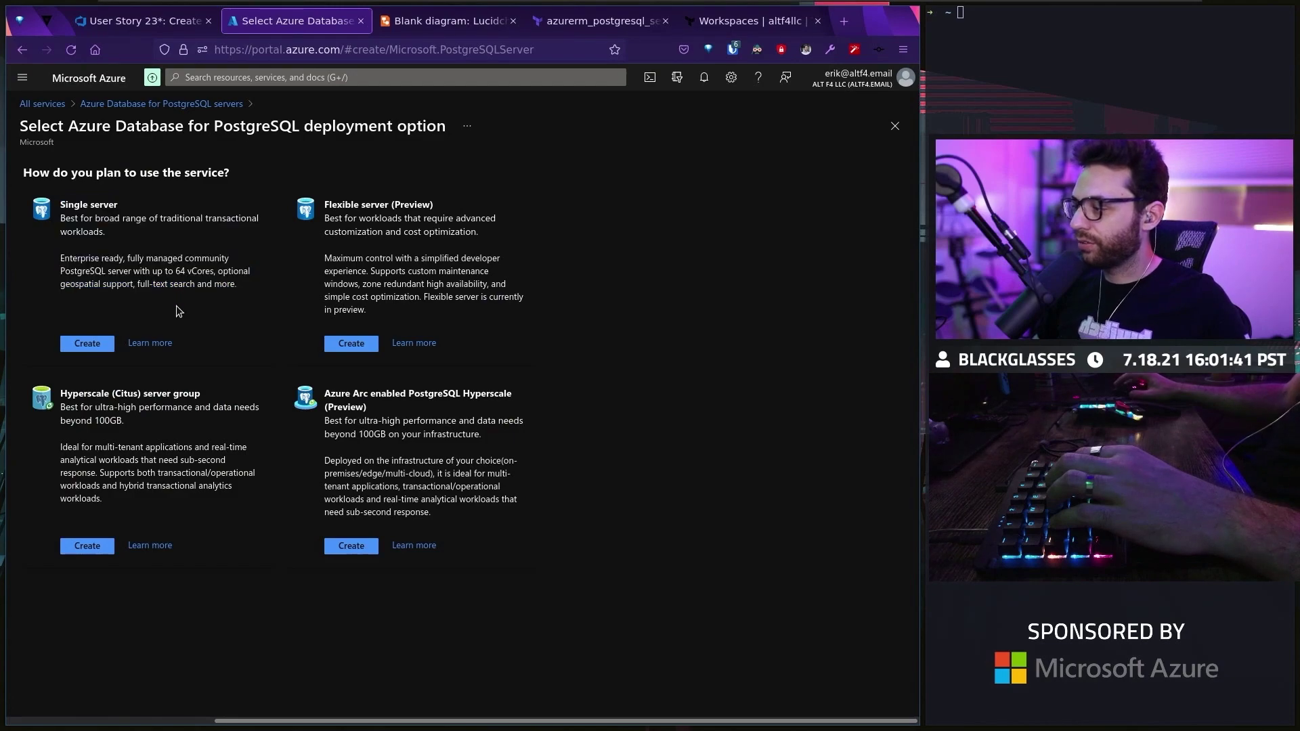
Define flexible server quirk-dev in East US with the Development workload, moving to private-access networking
click(93, 345)
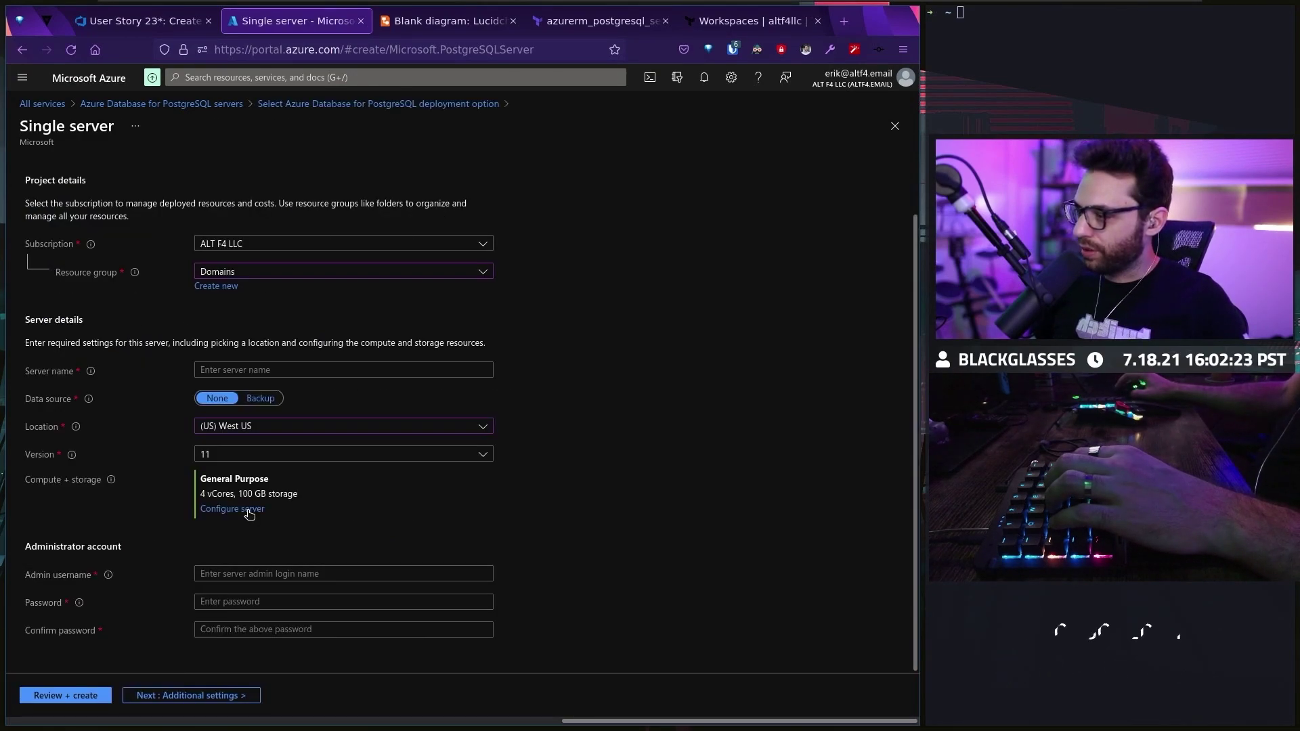
click(248, 511)
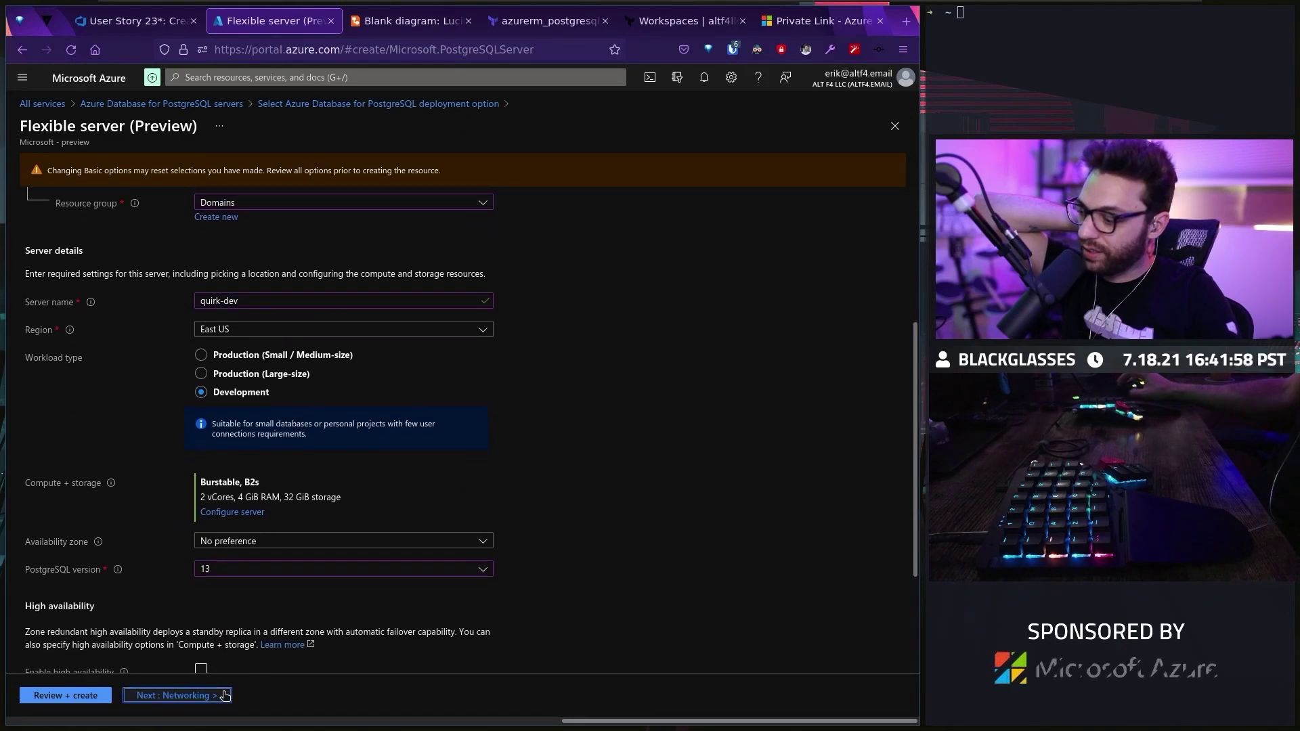
click(225, 696)
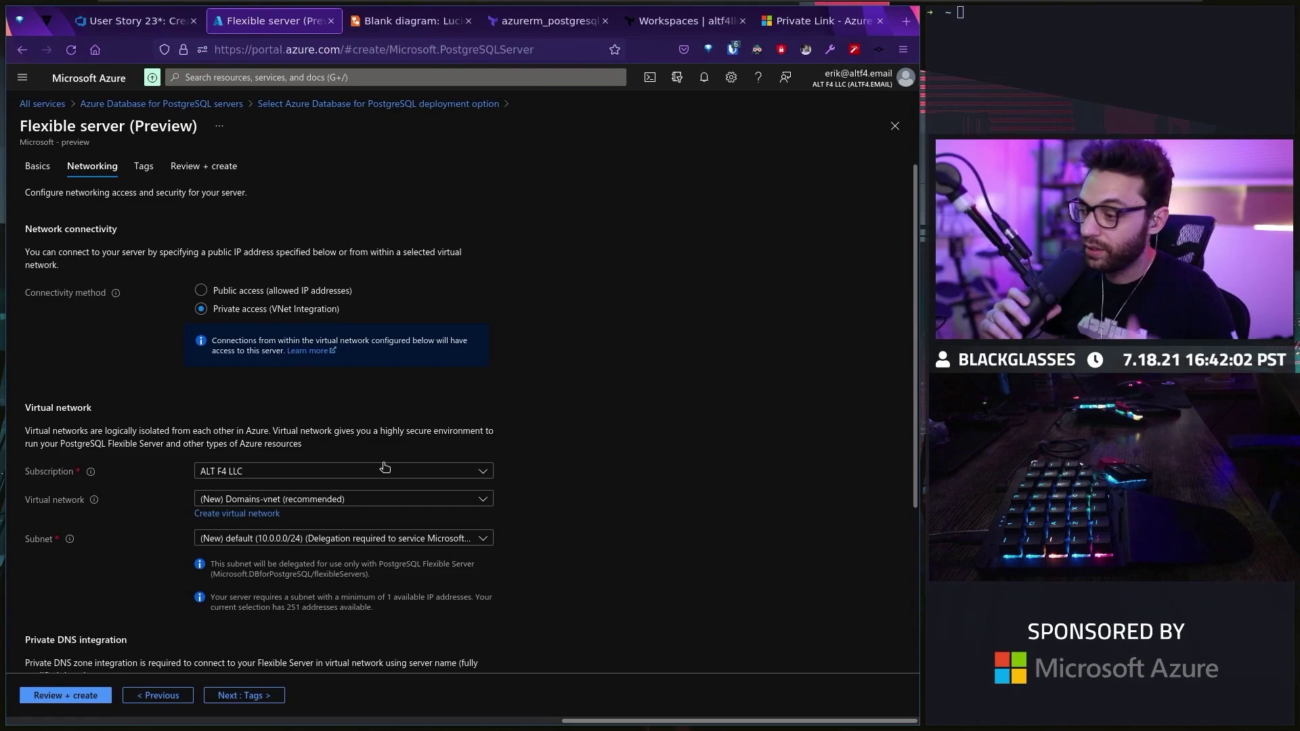
Add 'Provision in it's OWN resource group' to User Story 23's acceptance criteria
key(ctrl+Page_Up)
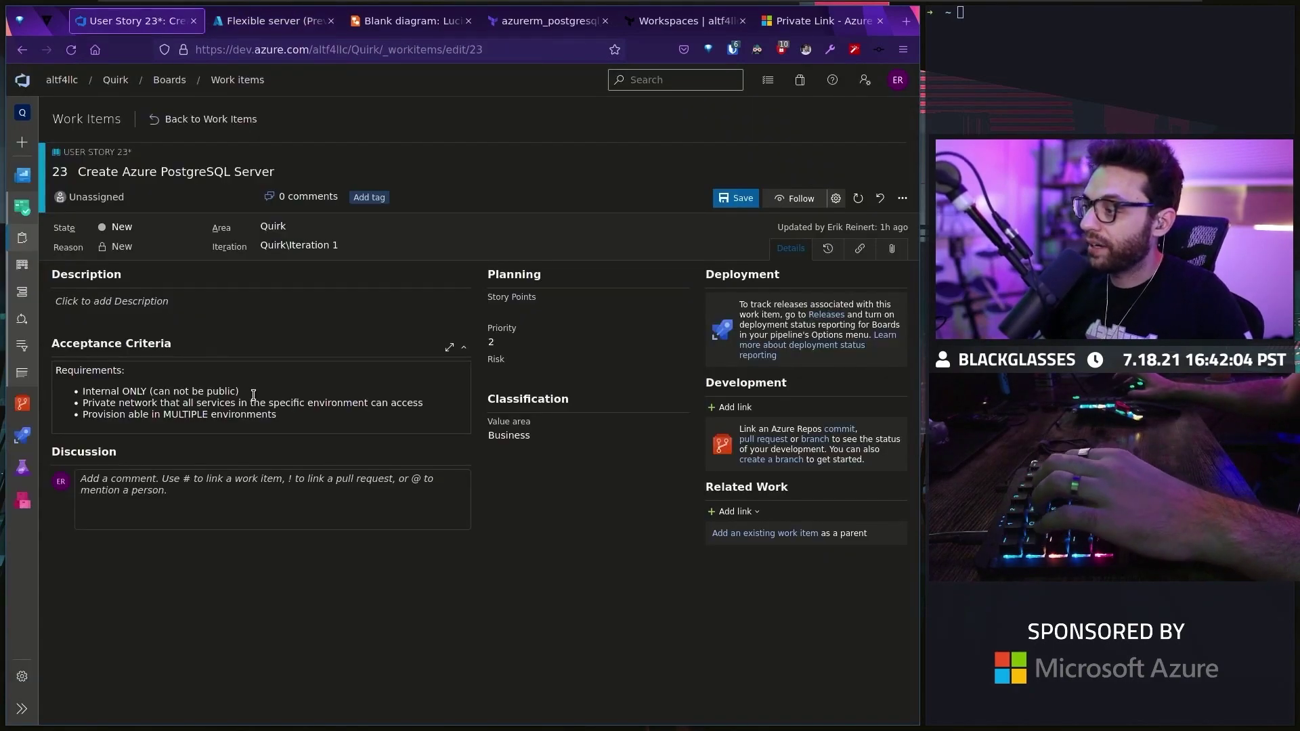
click(252, 391)
click(398, 319)
text(Provision in it's OWN resource group)
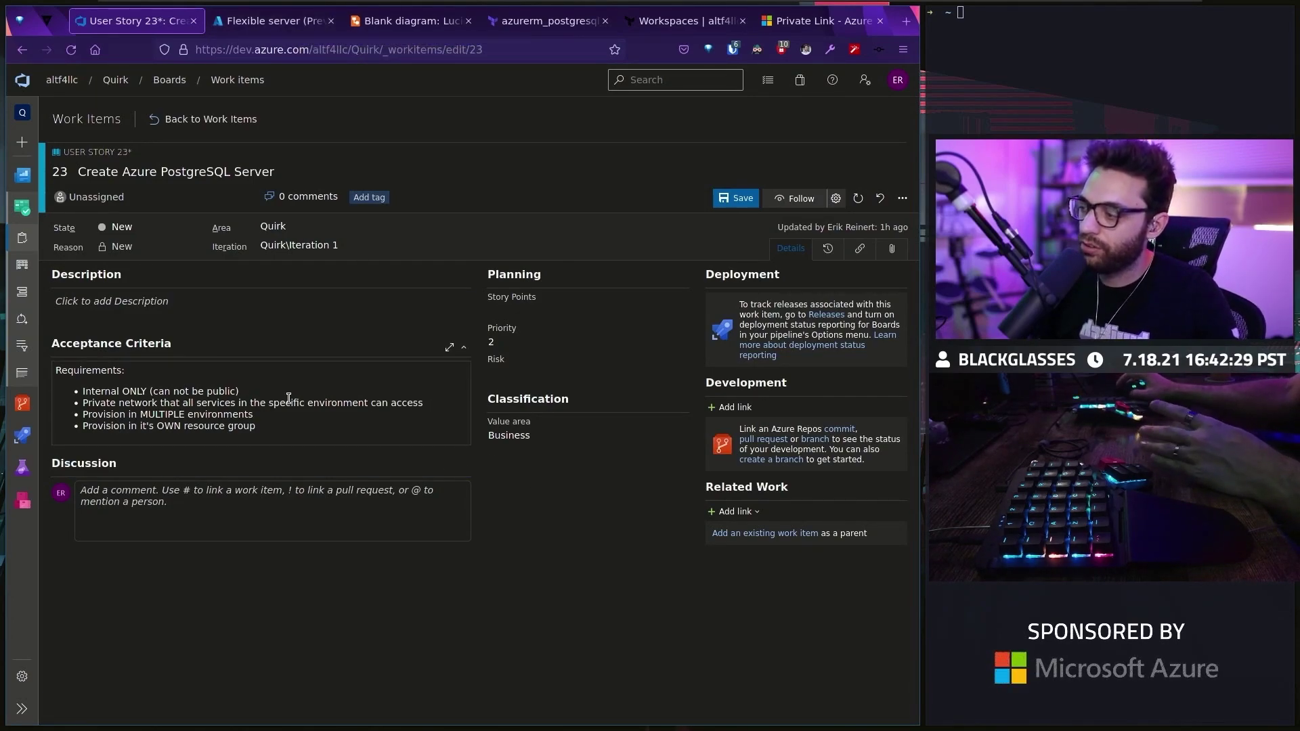
key(super+Right)
click(498, 594)
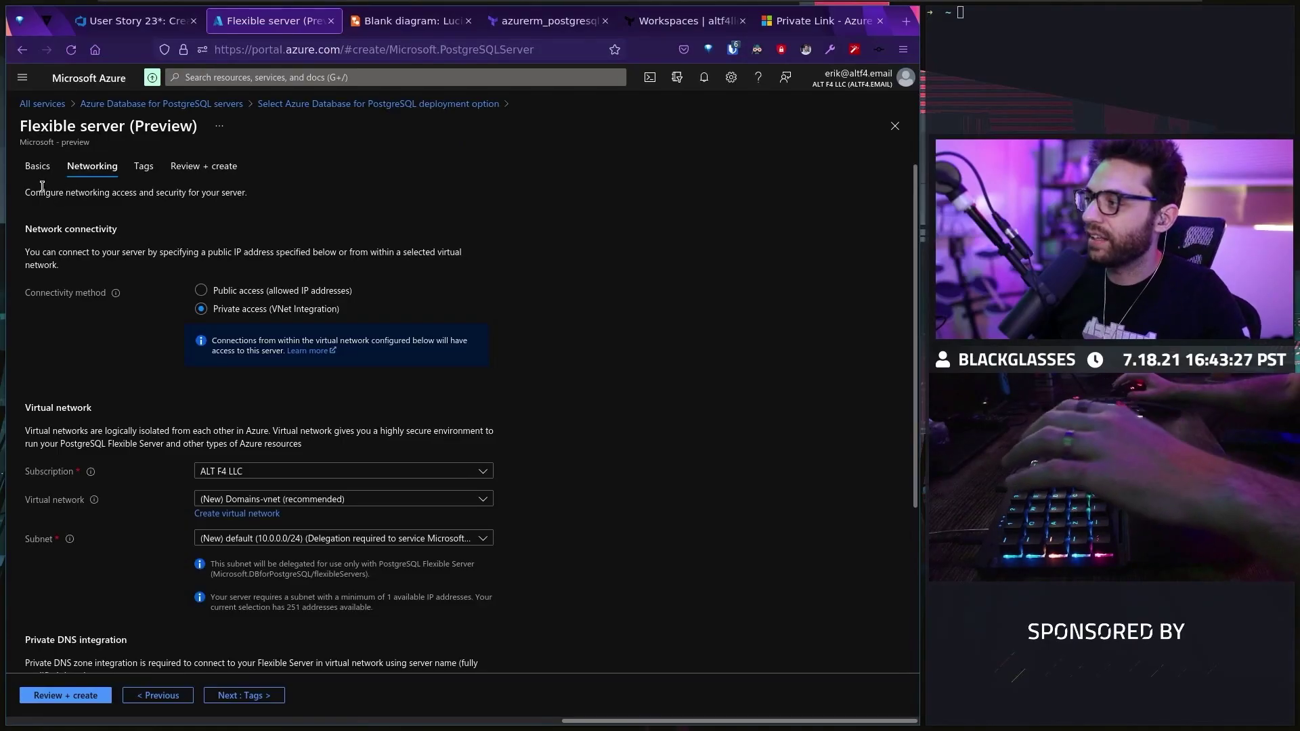
scroll(311, 488, down, 5)
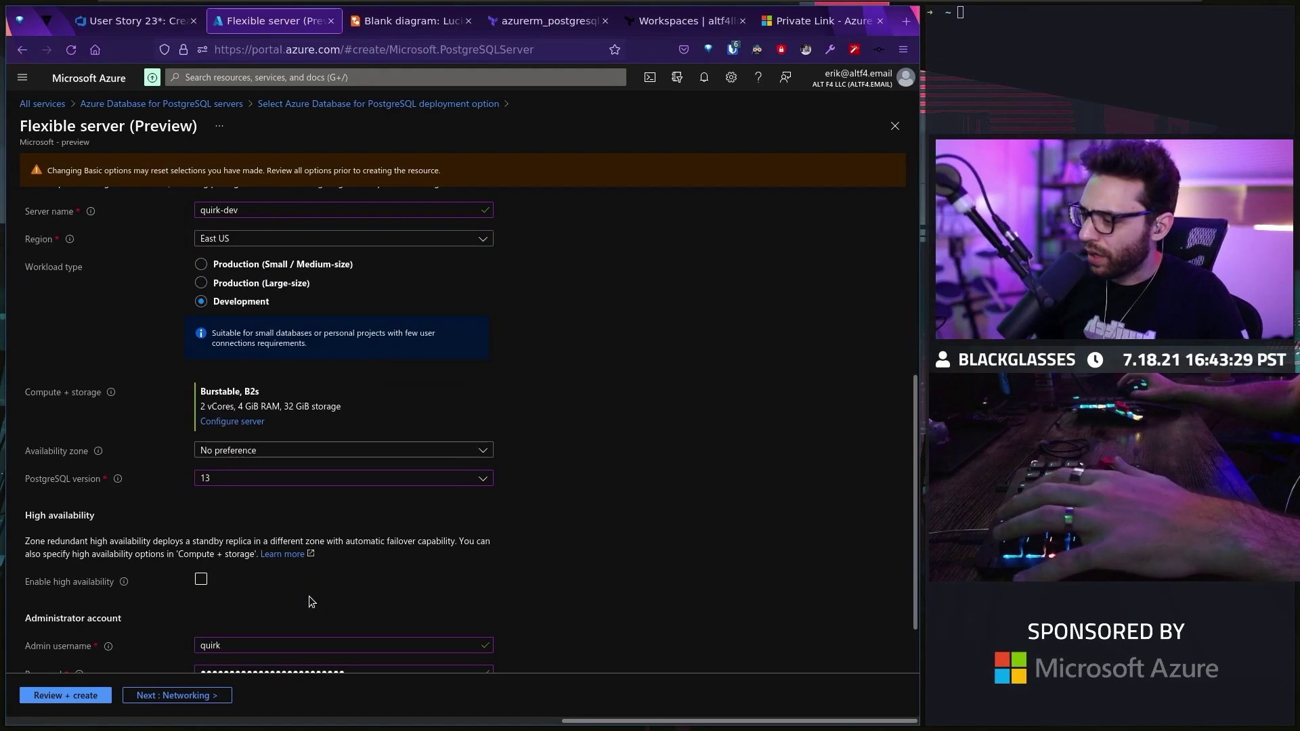
click(173, 696)
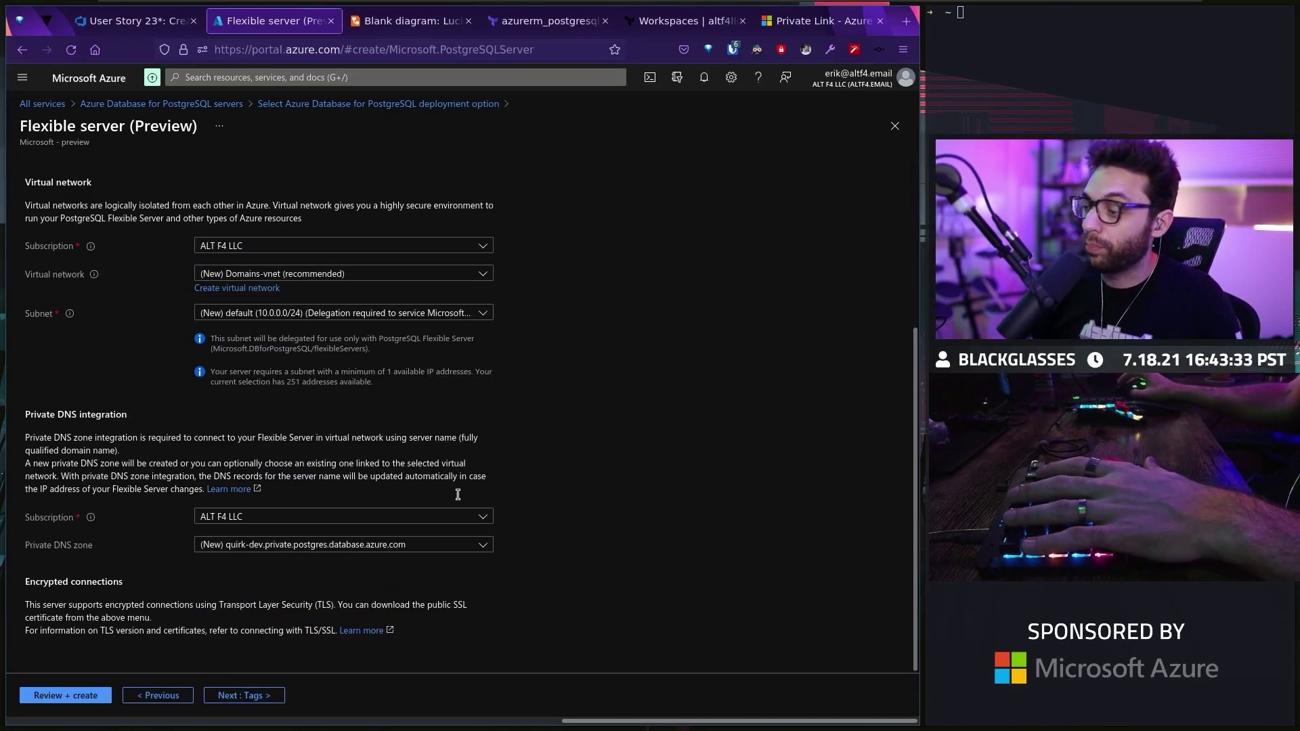
key(alt+Tab)
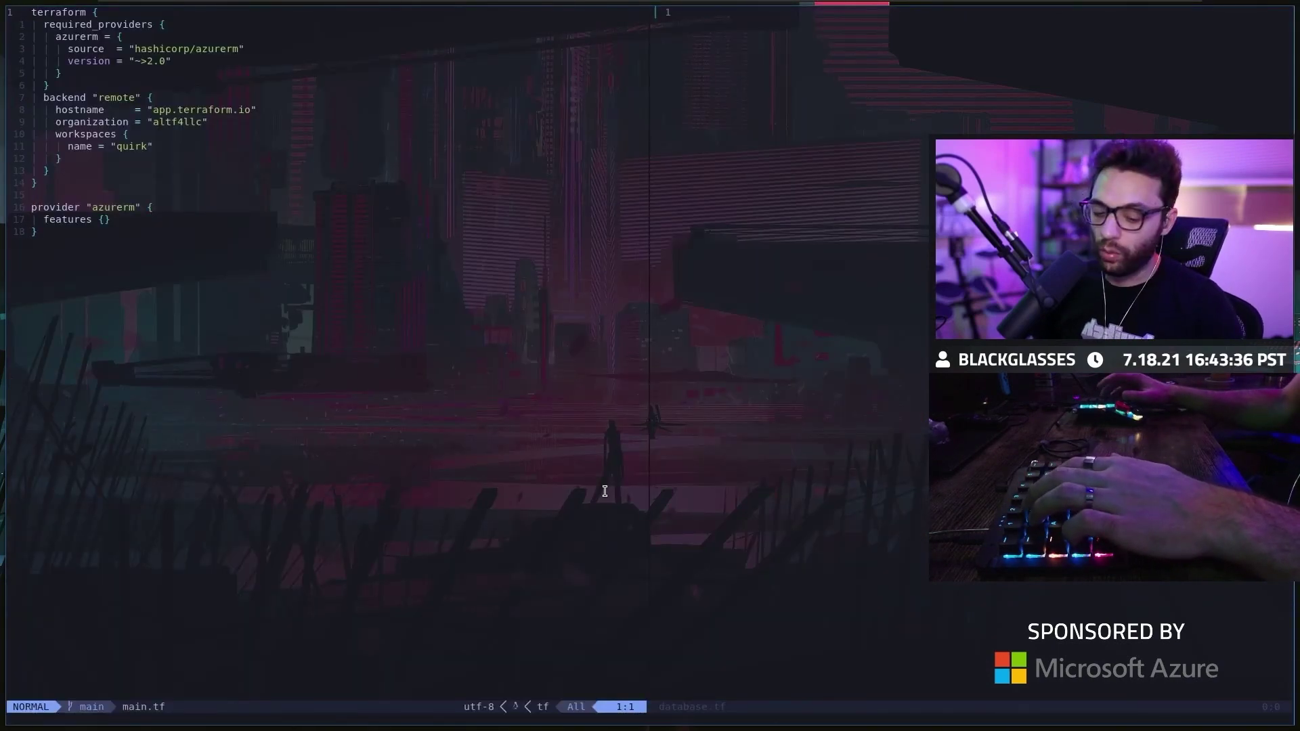
key(ctrl+l)
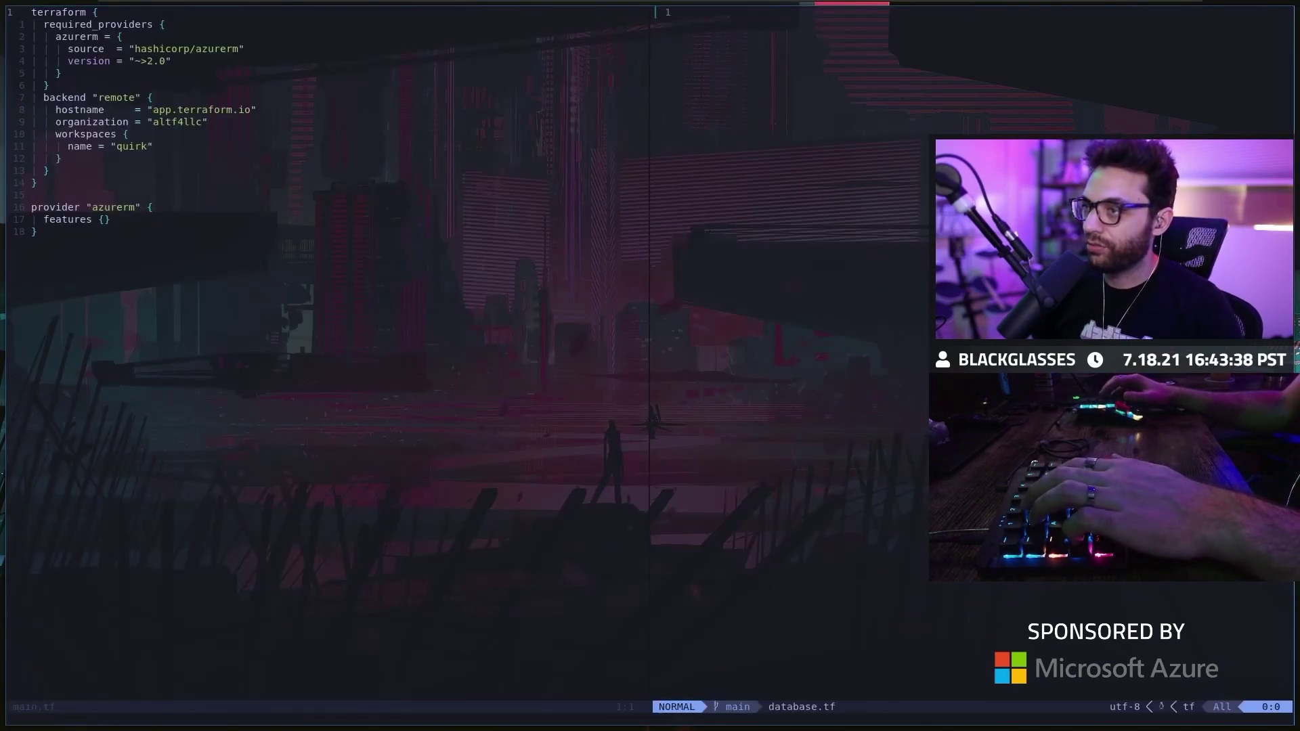
key(F12)
text(f)
key(Return)
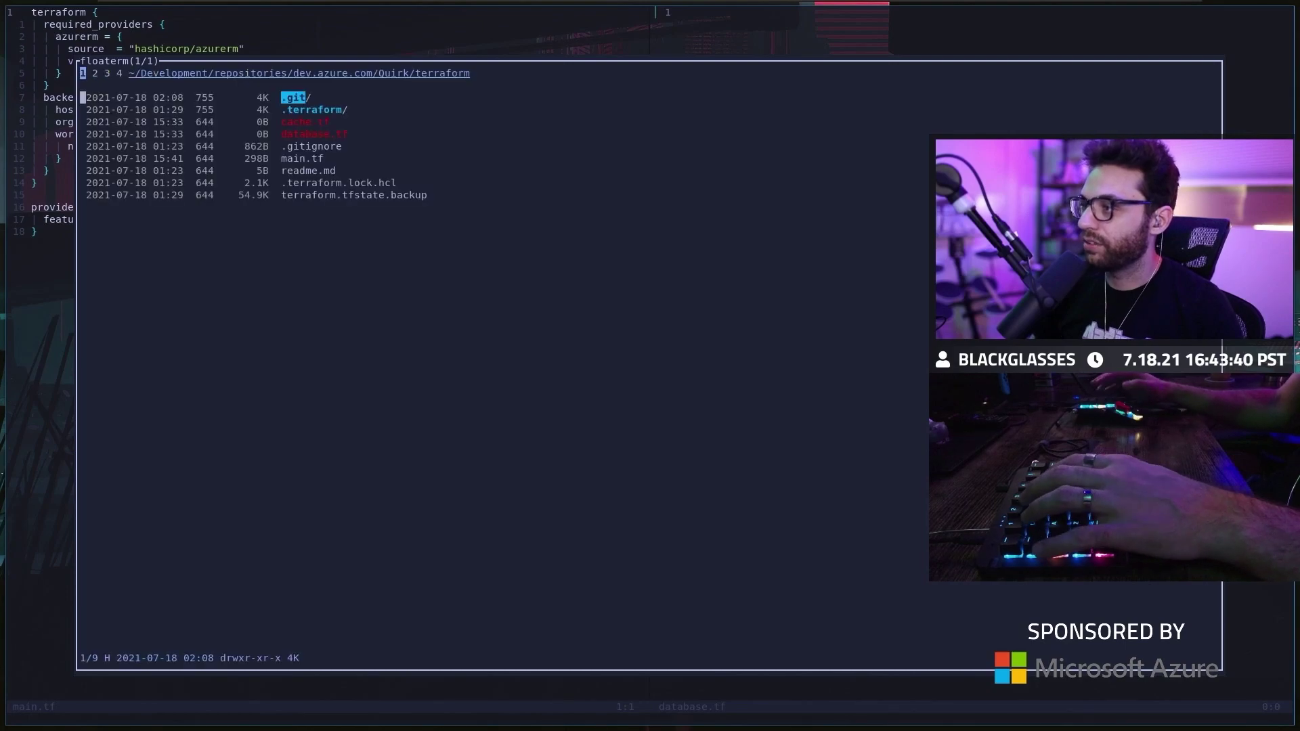
key(super+2)
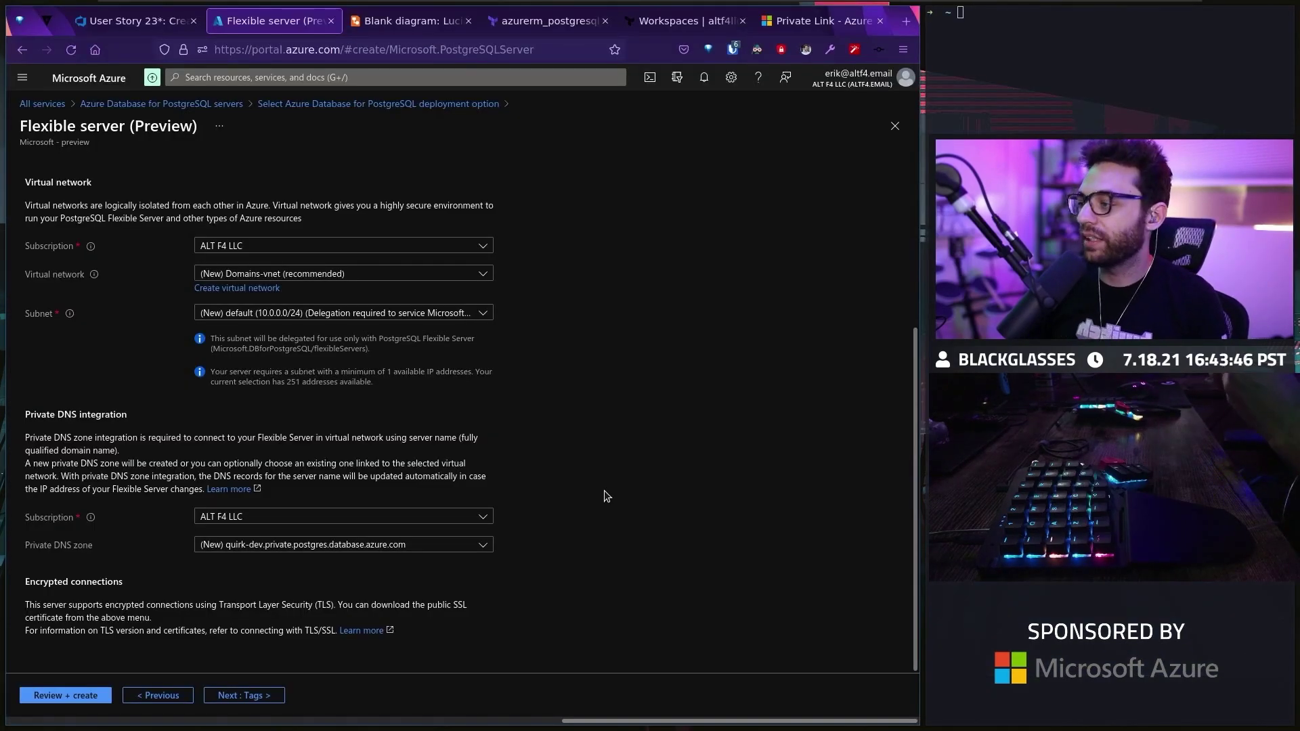
Copy the postgresql_flexible_server resource name from the docs into the floating shell
key(ctrl+4)
scroll(361, 412, up, 10)
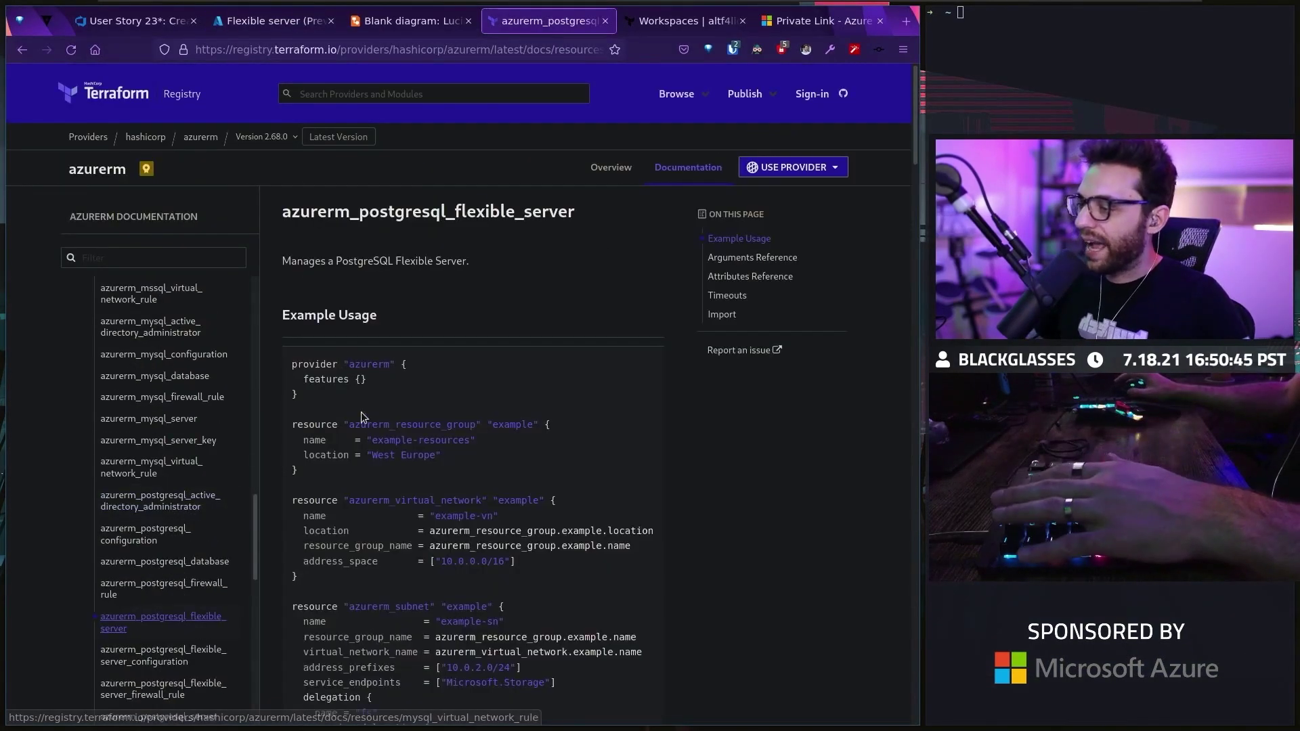
scroll(331, 459, down, 3)
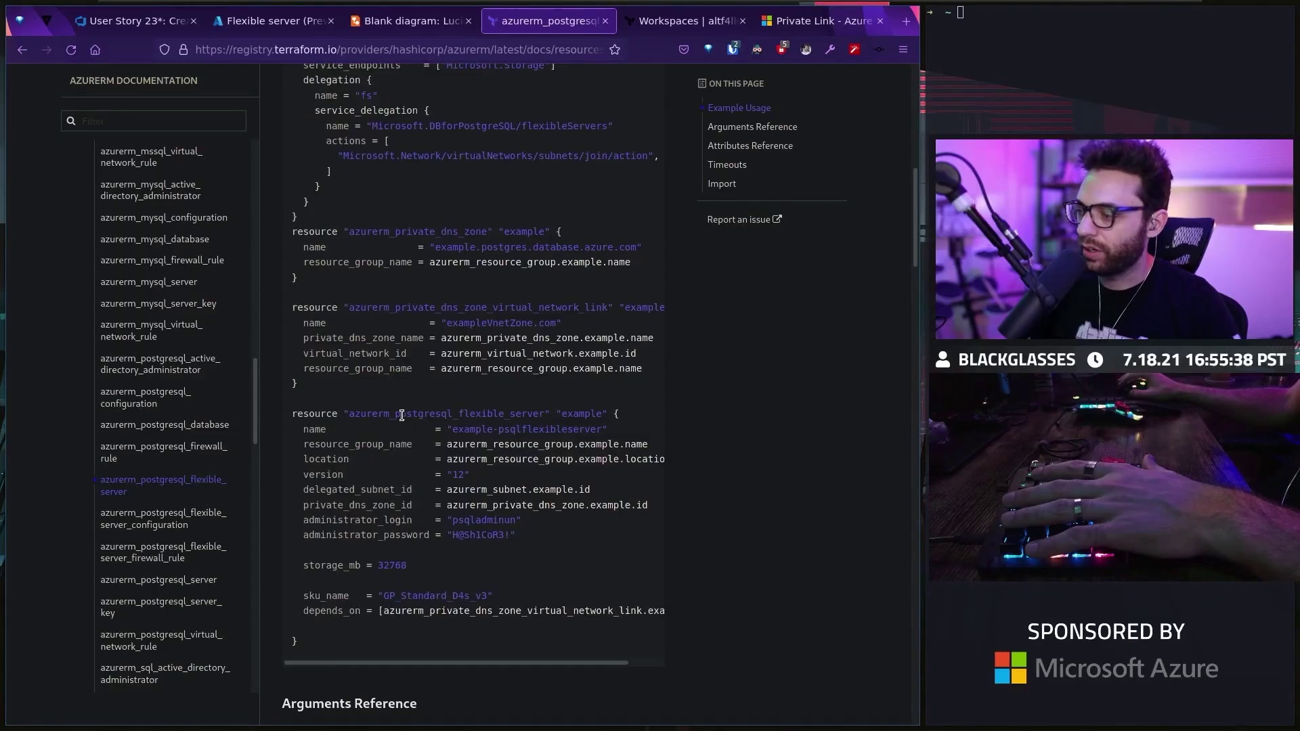
drag(439, 411, 542, 414)
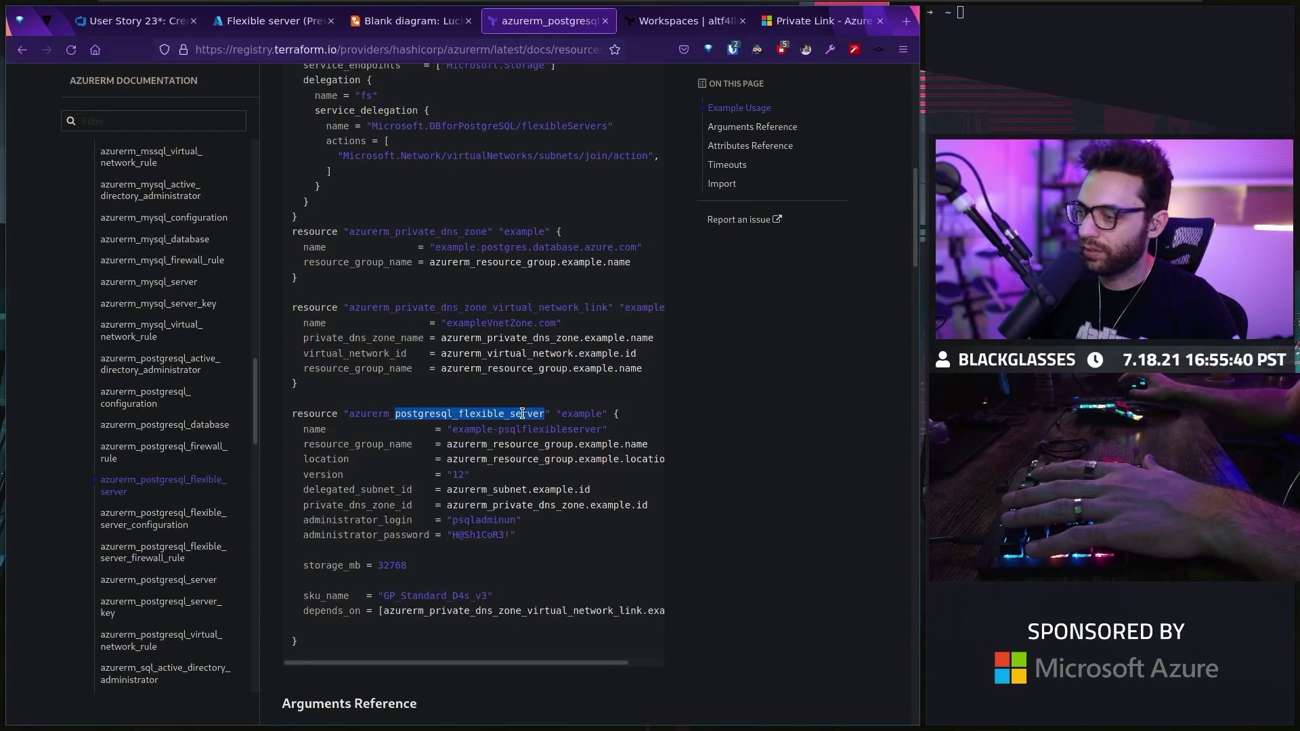
right_click(522, 413)
click(544, 424)
key(alt+Tab)
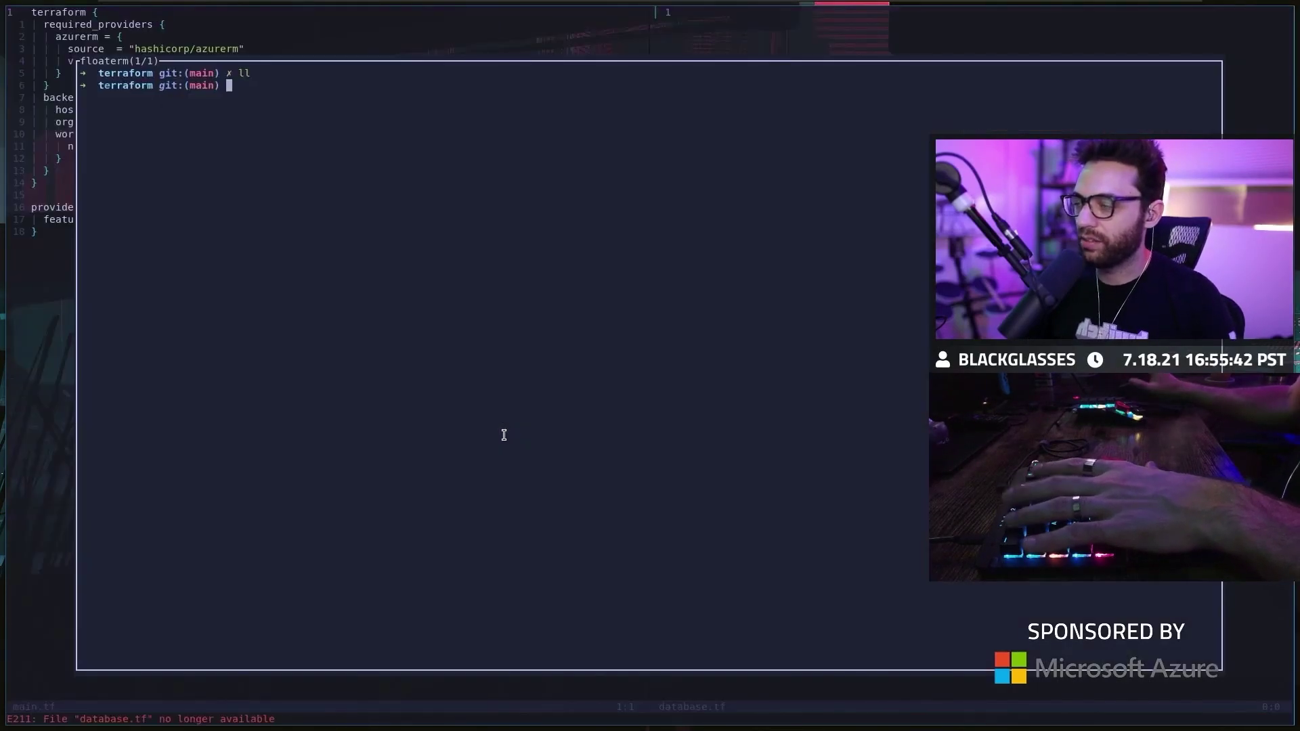
text(touch)
key(ctrl+shift+v)
text(.)
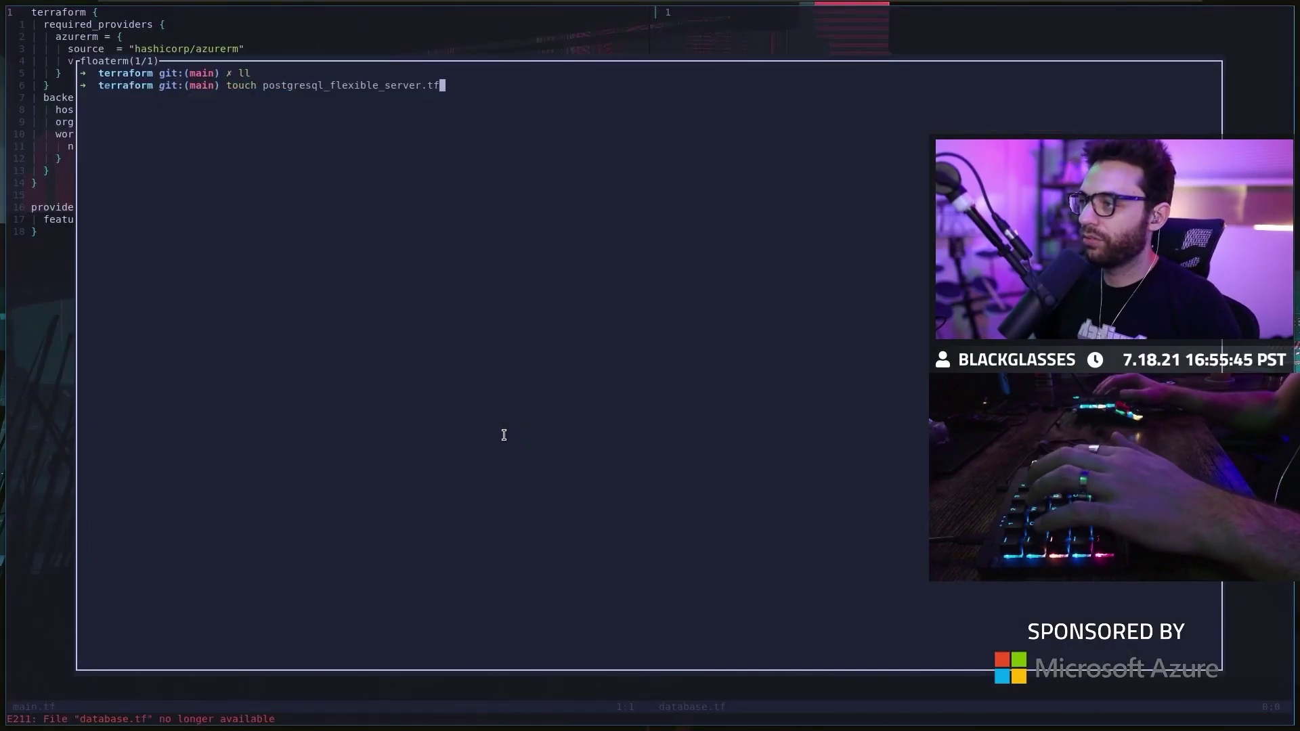
Copy the private_dns_zone_virtual_network_link resource name from the docs into the floating shell
key(alt+Tab)
drag(395, 308, 608, 311)
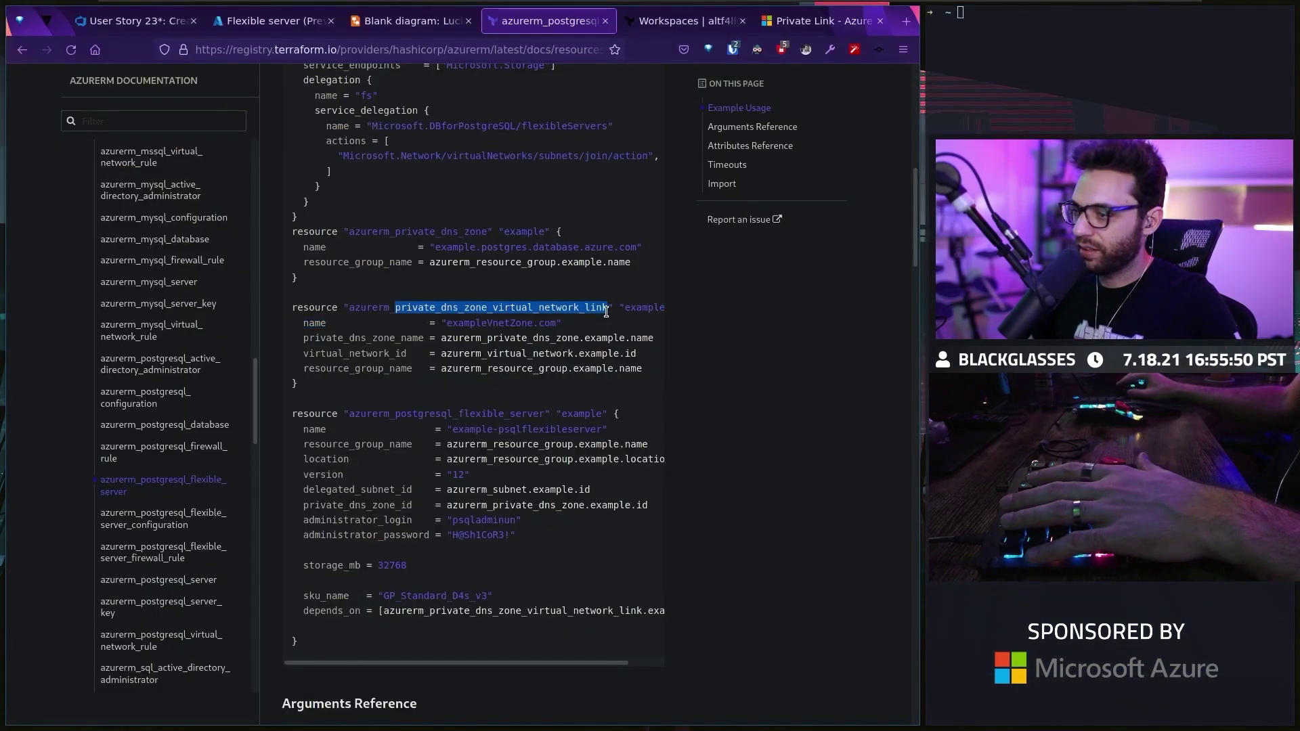
right_click(596, 307)
click(615, 318)
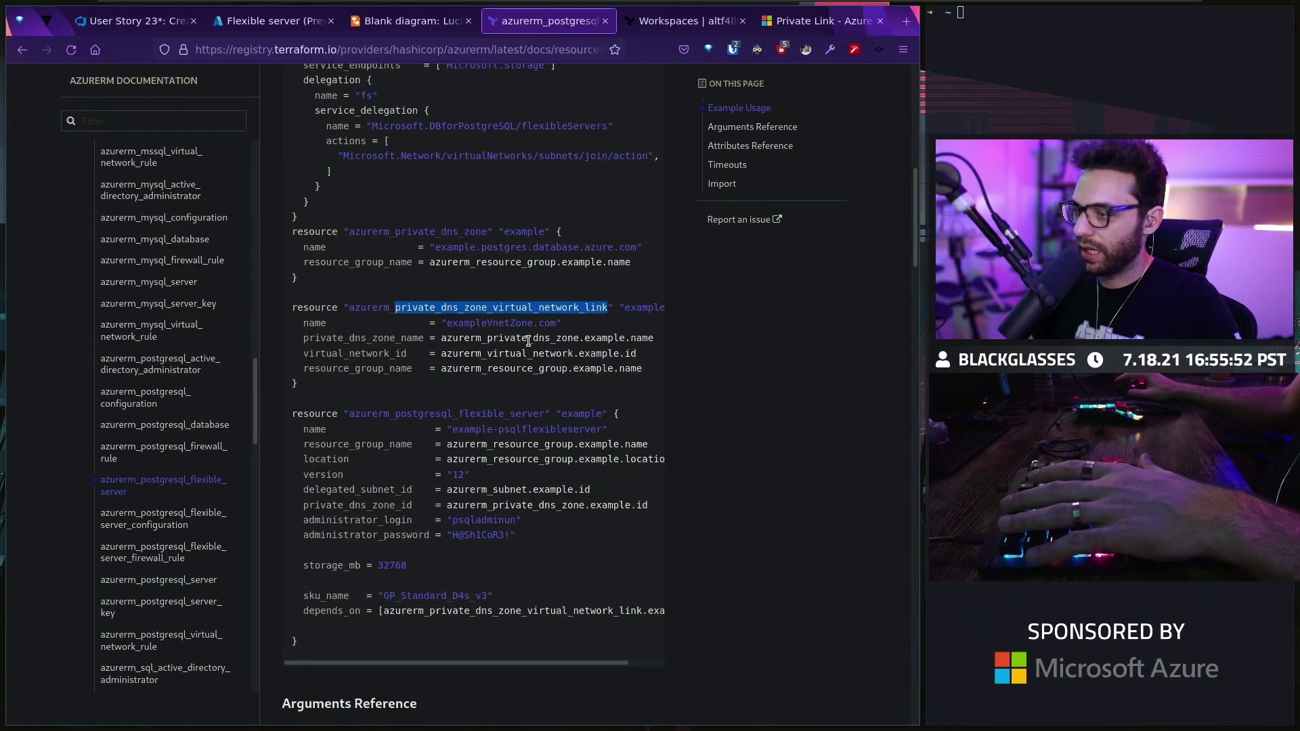
key(alt+Tab)
key(alt+Tab)
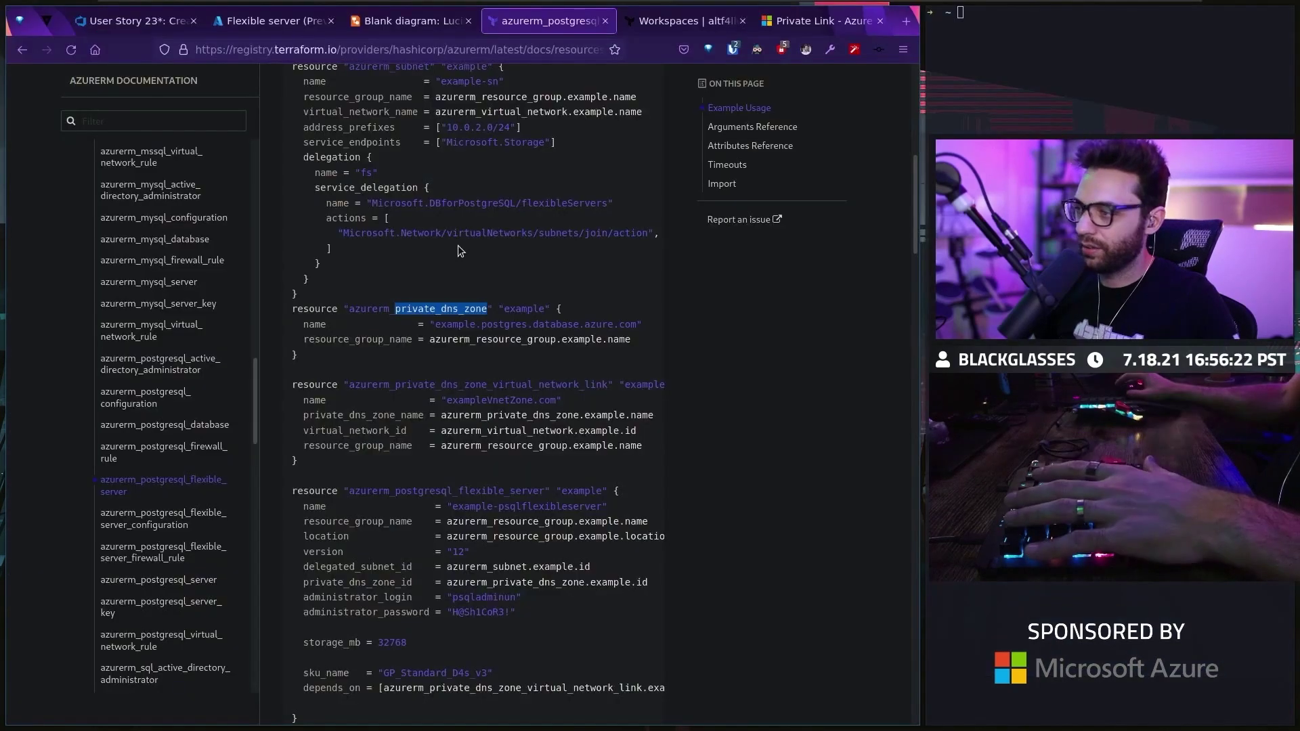
scroll(409, 259, up, 2)
scroll(408, 259, up, 1)
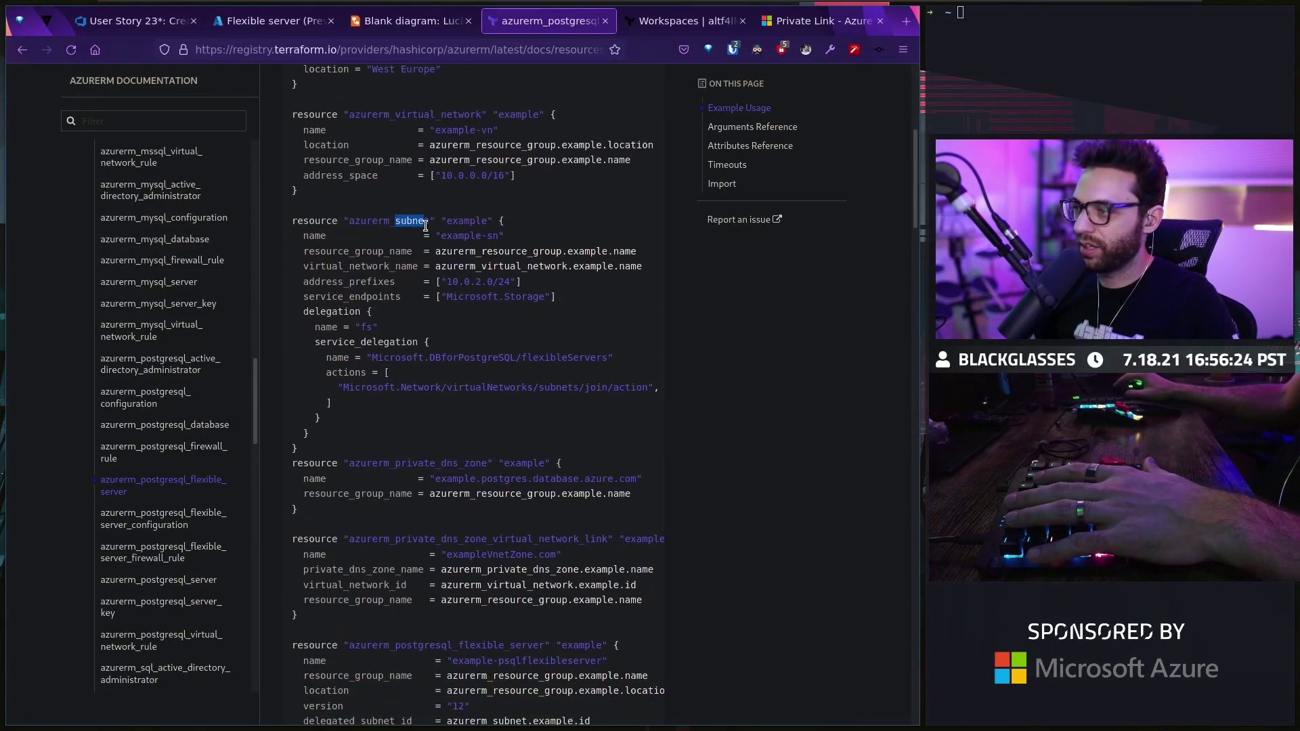
key(alt+Tab)
text(res)
Paste the example azurerm_resource_group block into resource_group.tf
key(Return)
key(p)
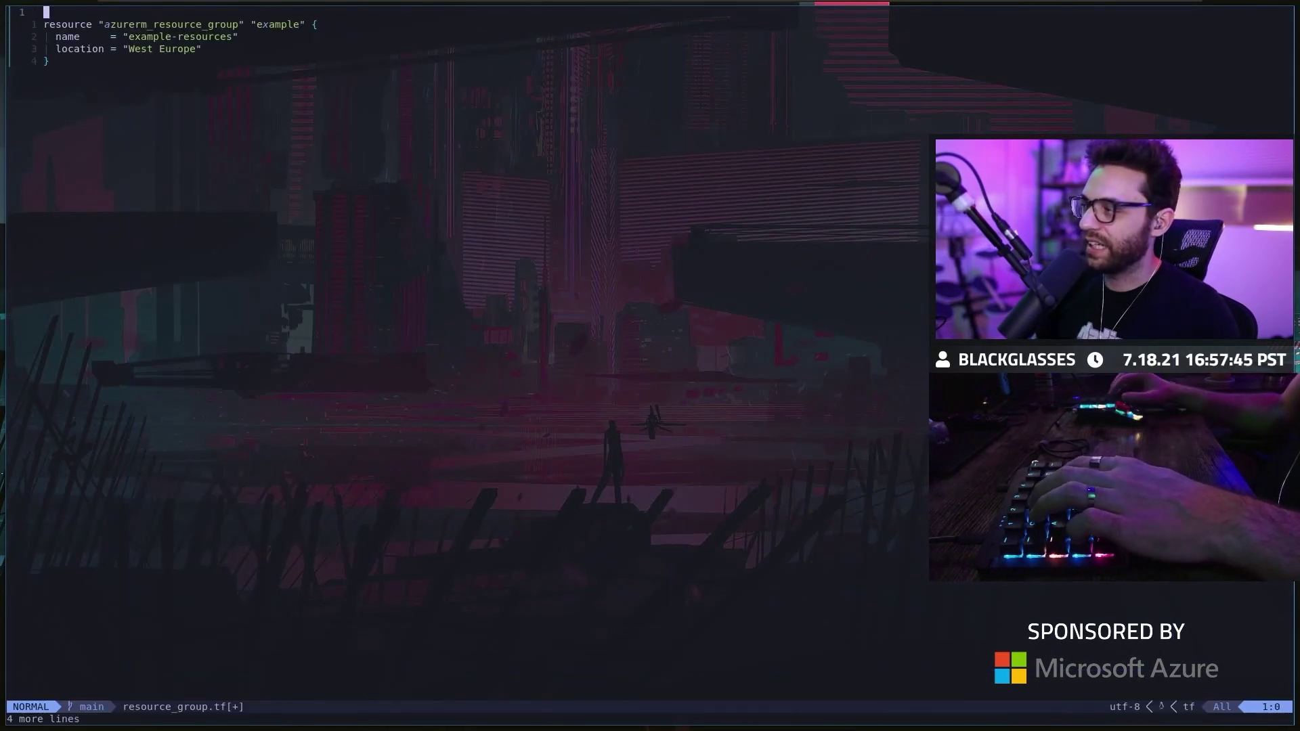
key(d)
key(d)
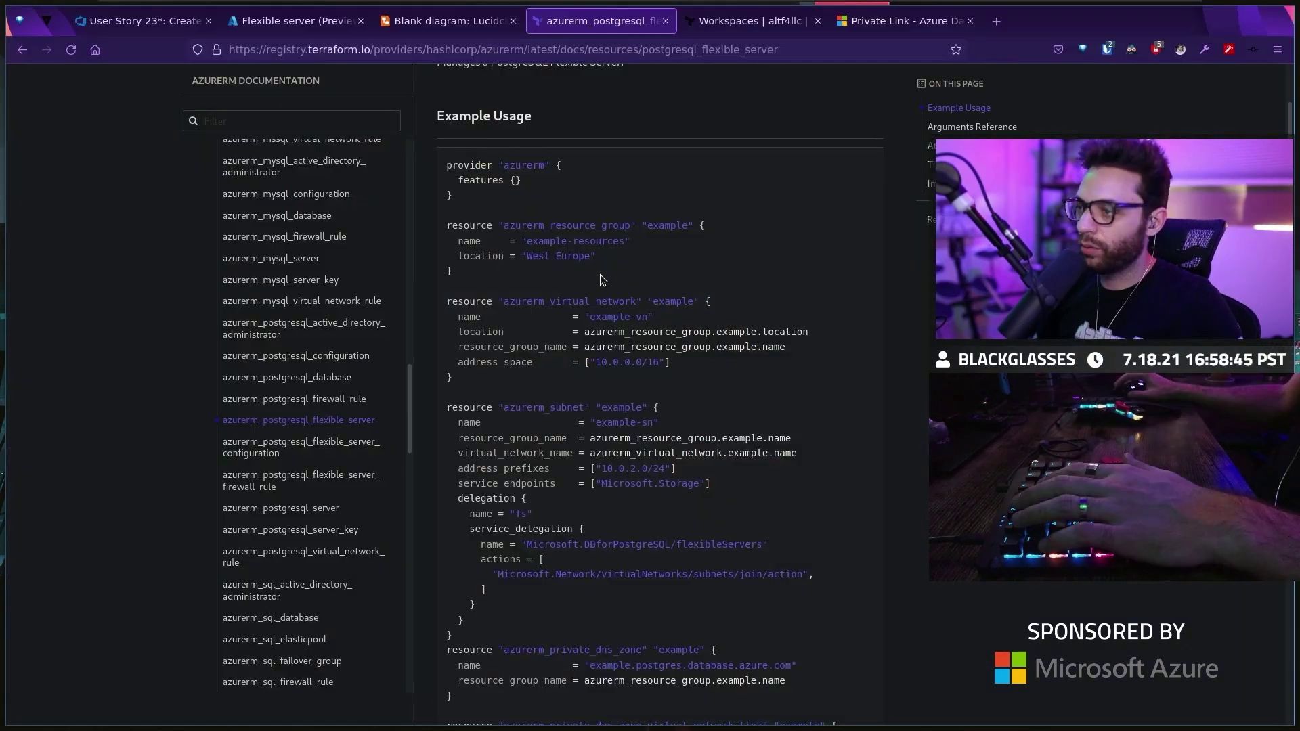
Bring the azurerm provider block into main.tf and show it beside resource_group.tf
drag(553, 274, 432, 226)
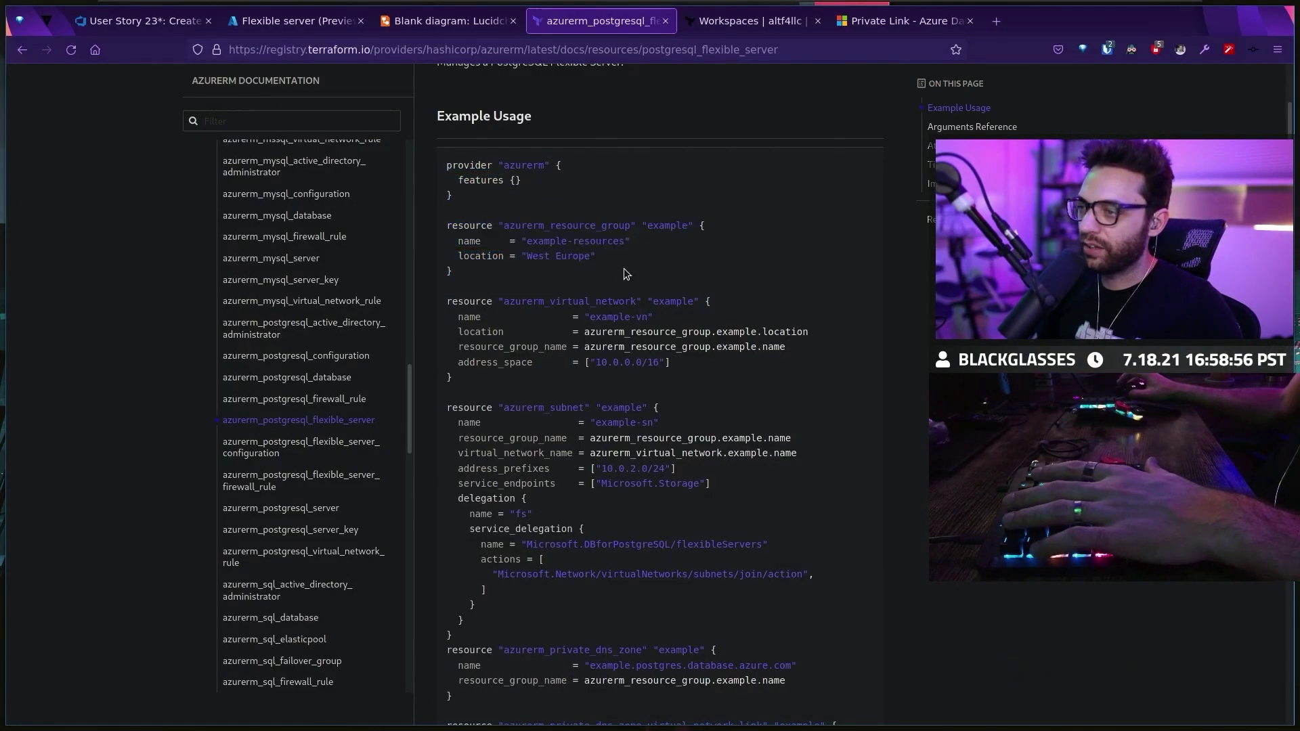
key(alt+Tab)
key(Escape)
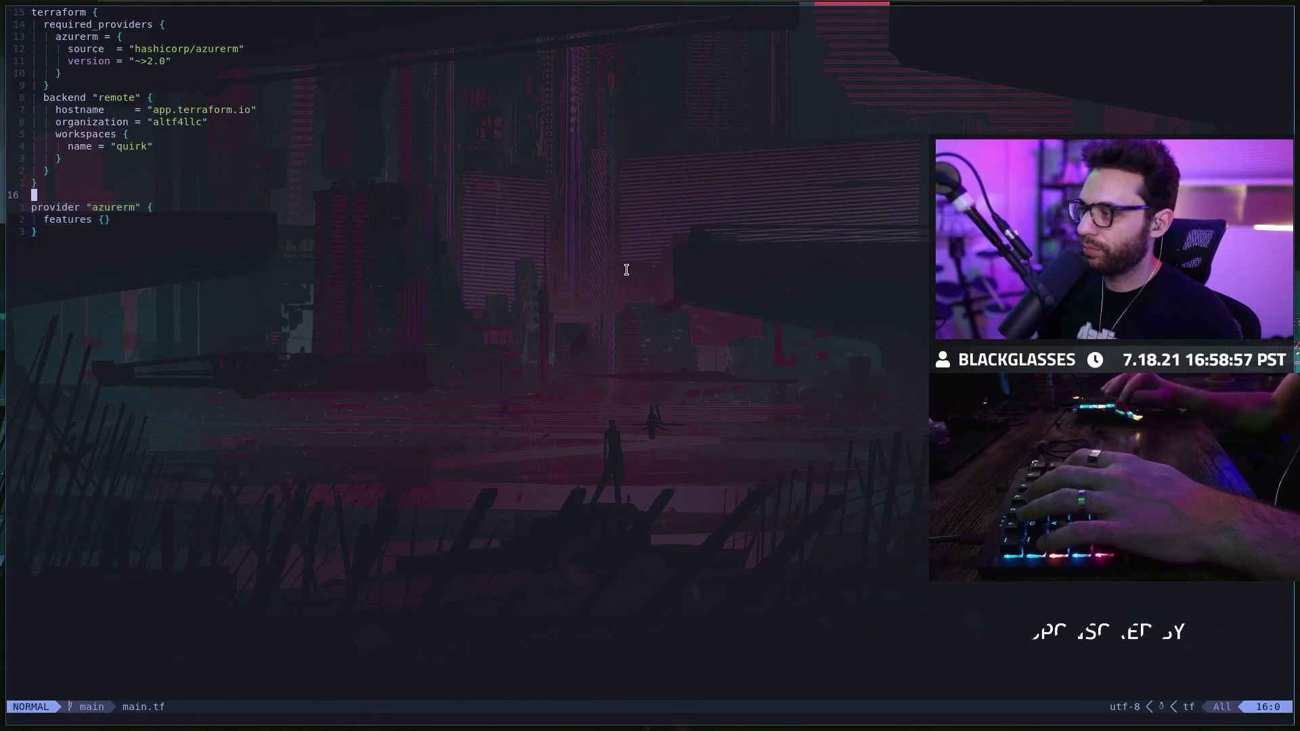
key(ctrl+p)
text(resource_group.tf)
key(Return)
key(p)
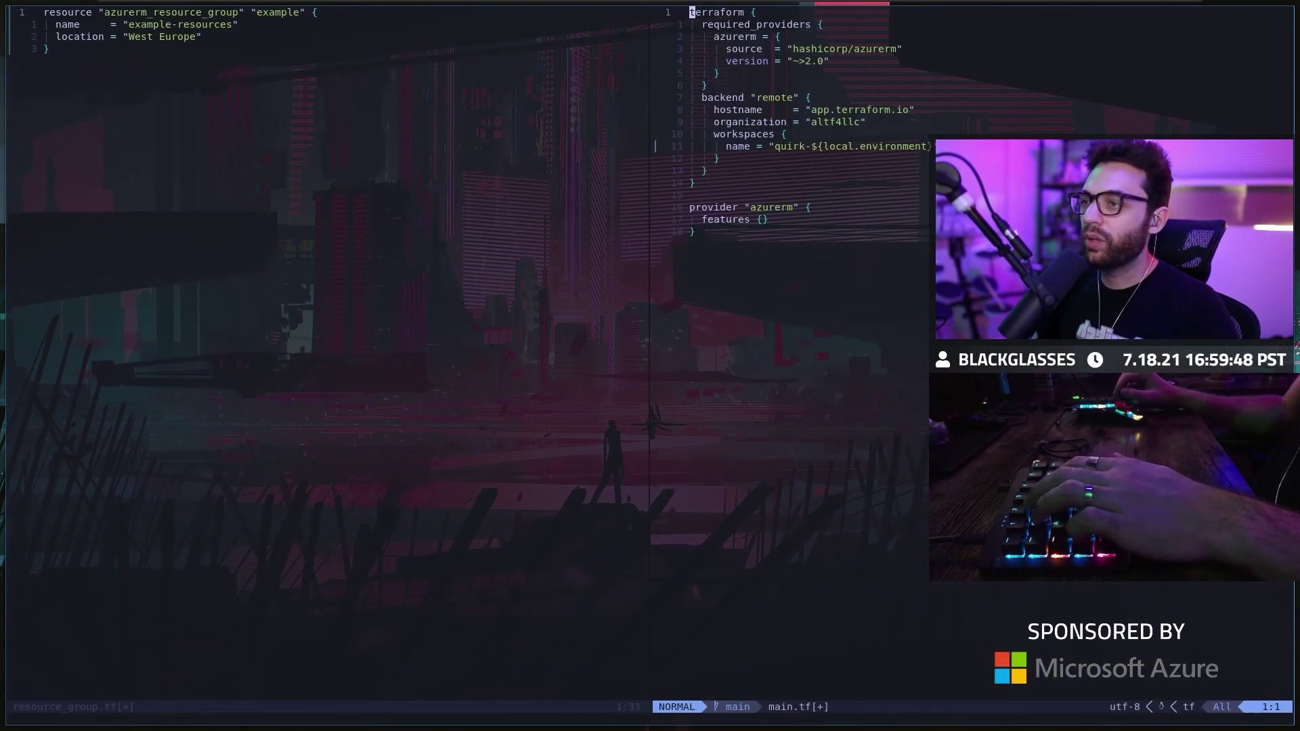
key(ctrl+w)
key(r)
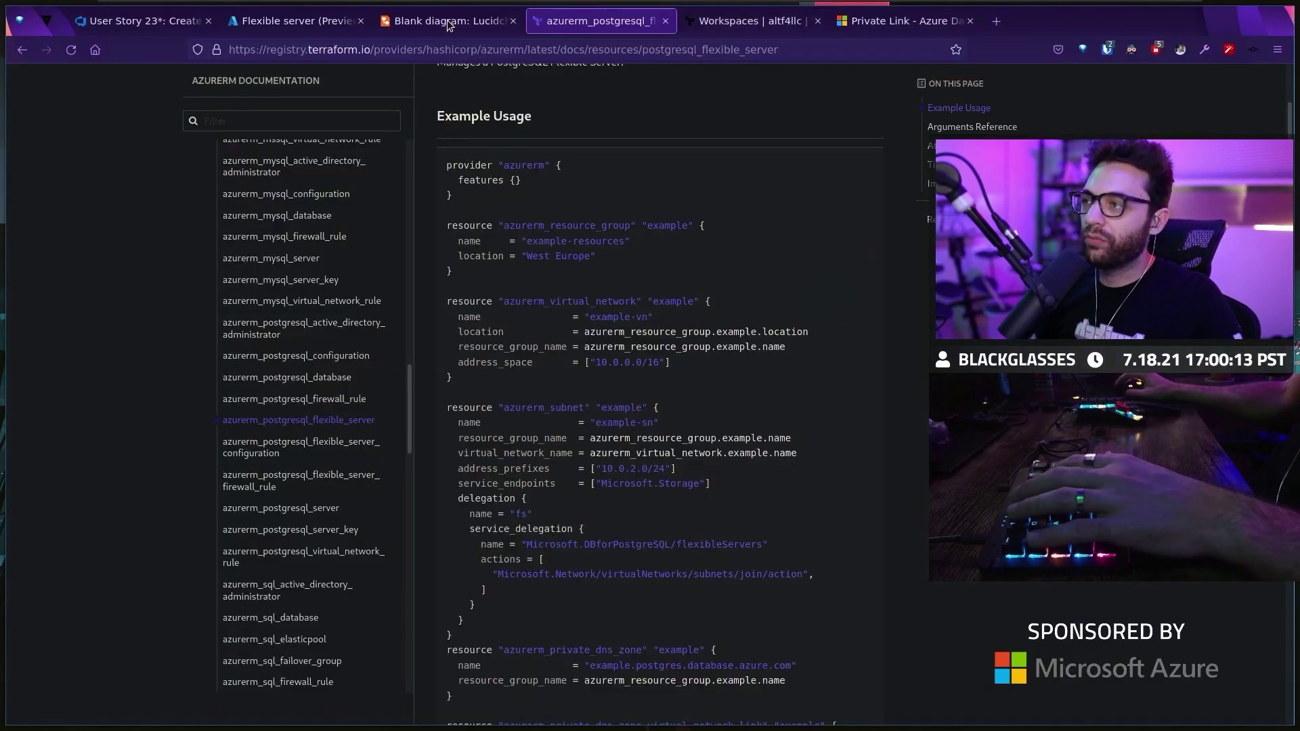
Open the Lucidchart repository diagram with the shape library hidden, glancing at the Terraform code
click(444, 21)
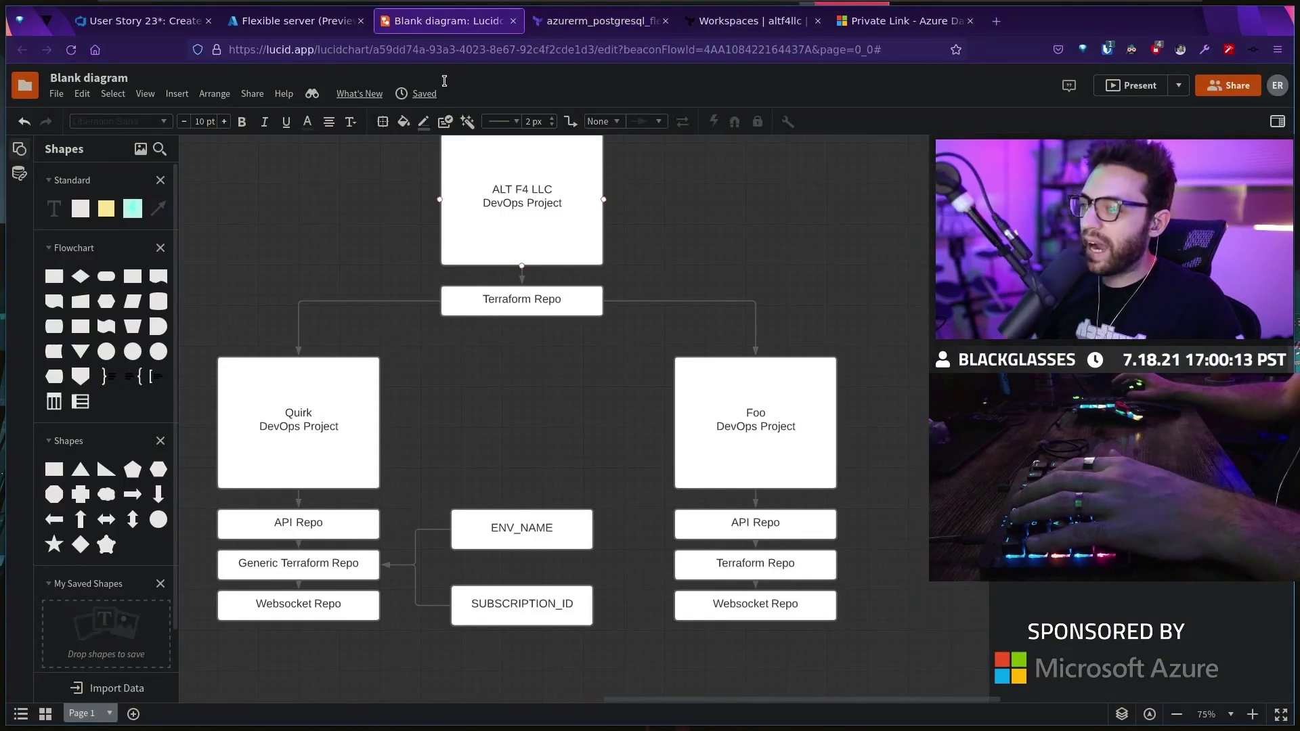
scroll(540, 396, down, 2)
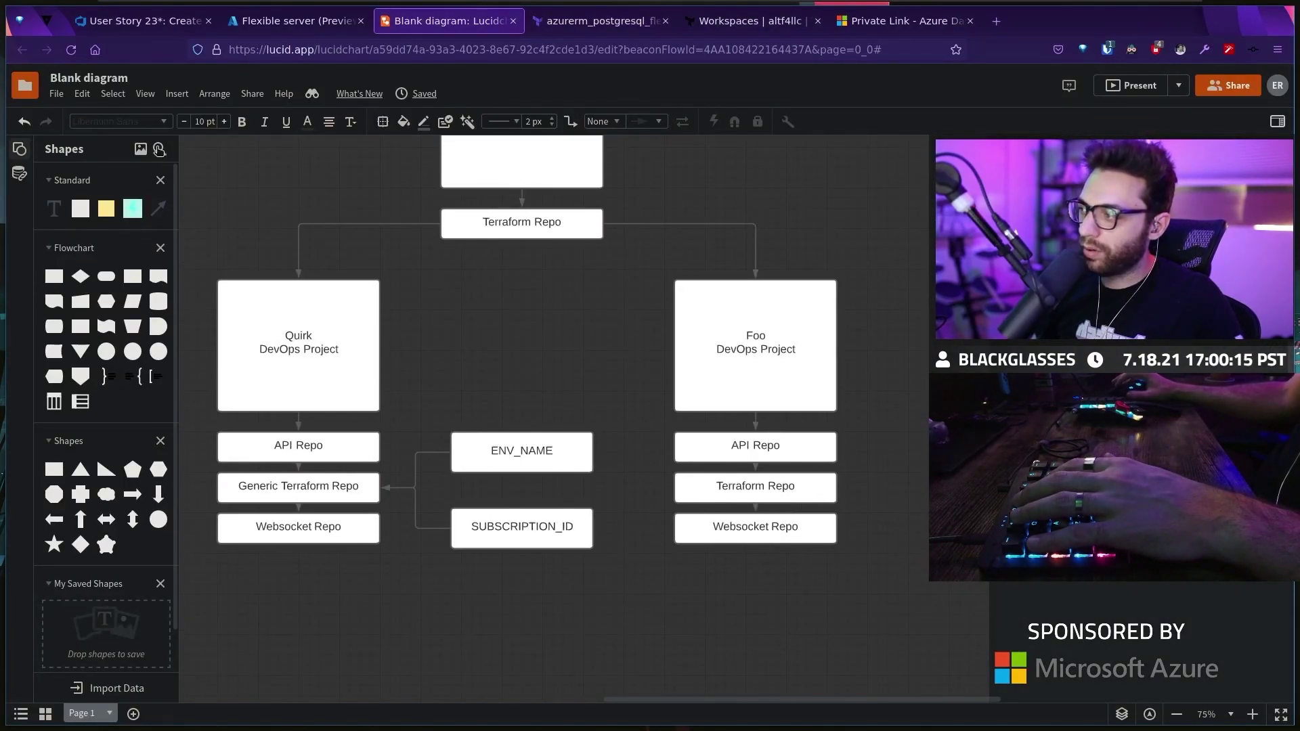
click(20, 149)
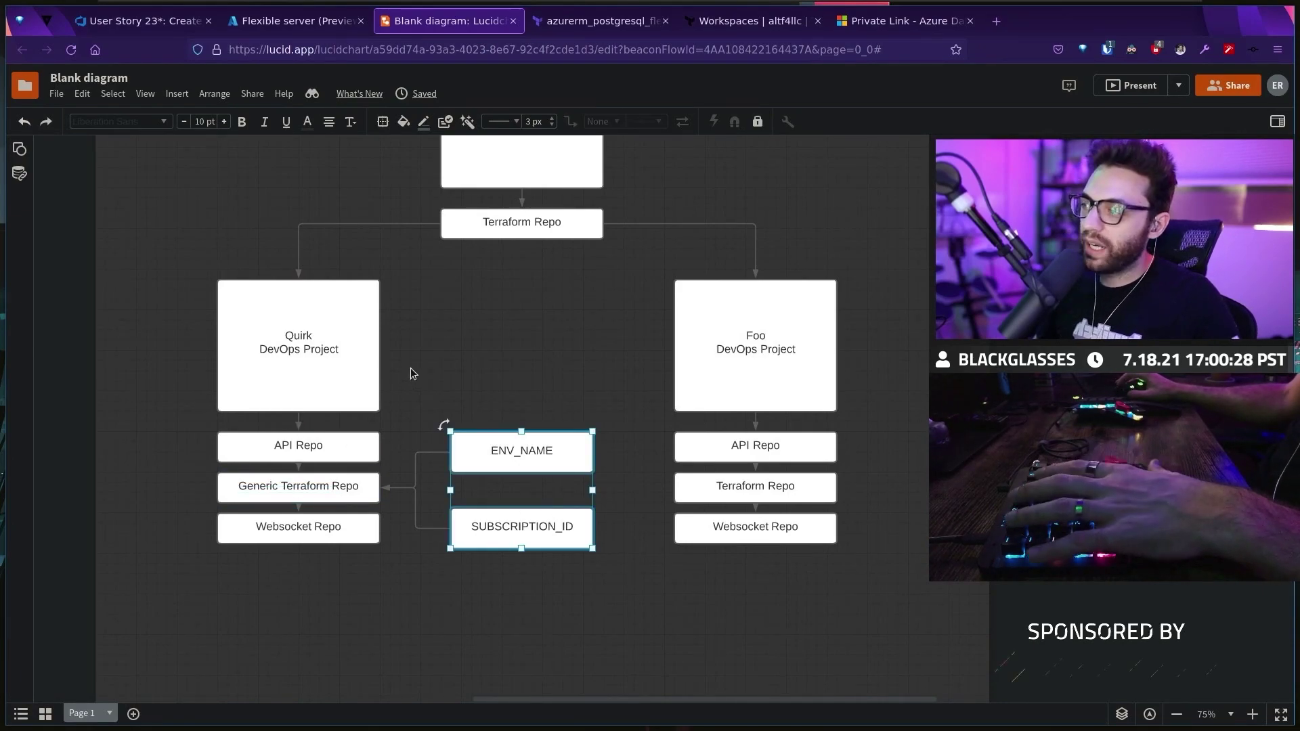
key(super+1)
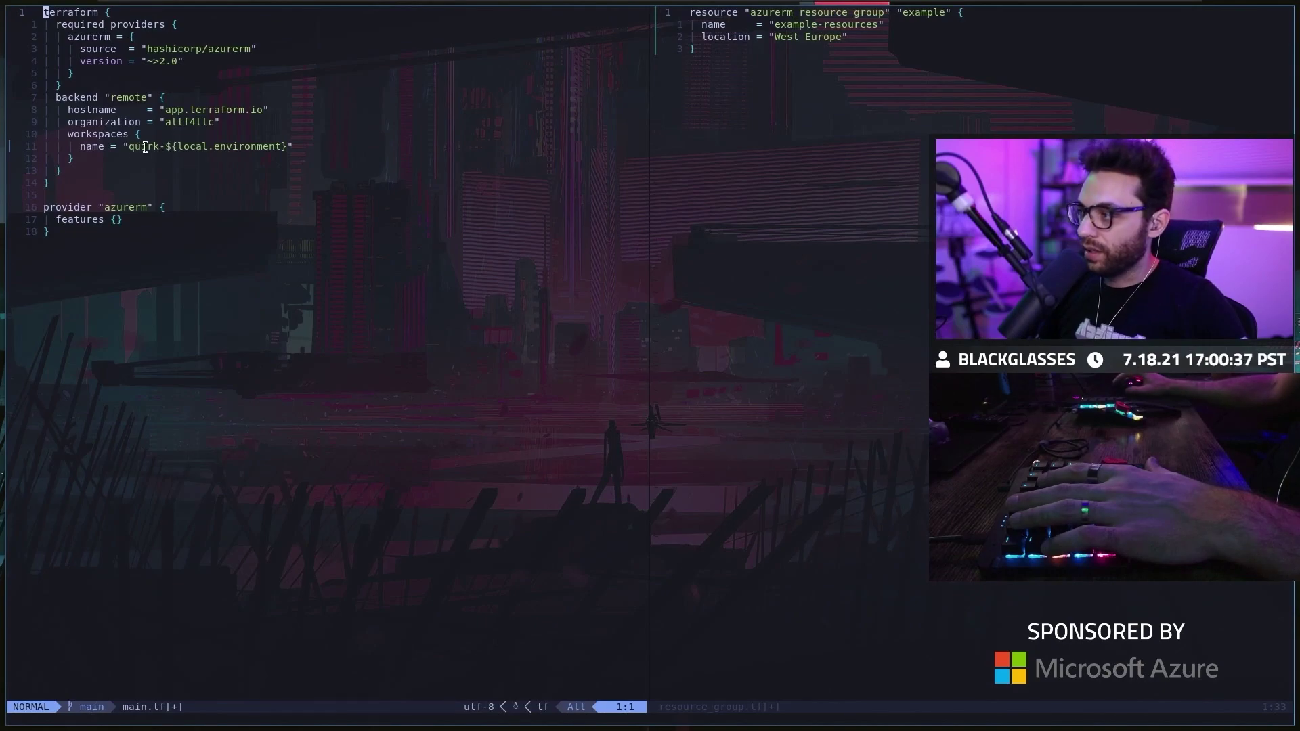
click(225, 235)
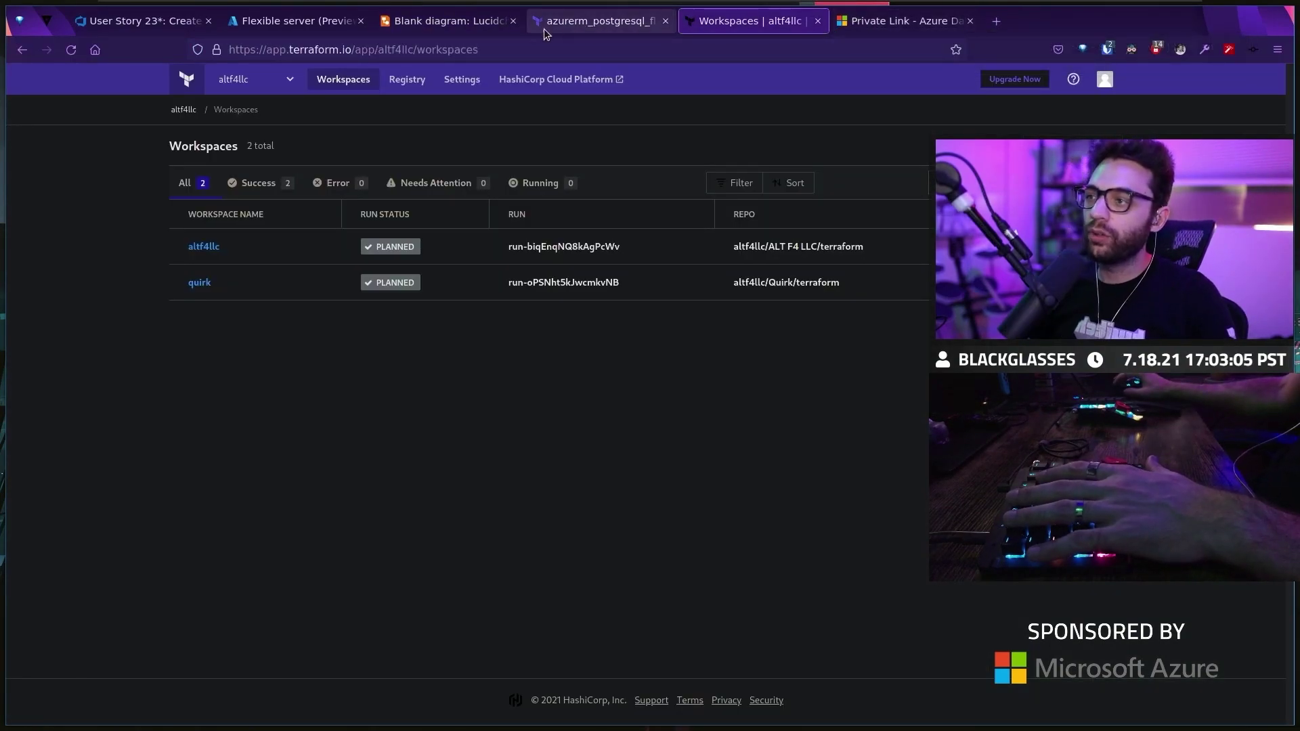
click(448, 21)
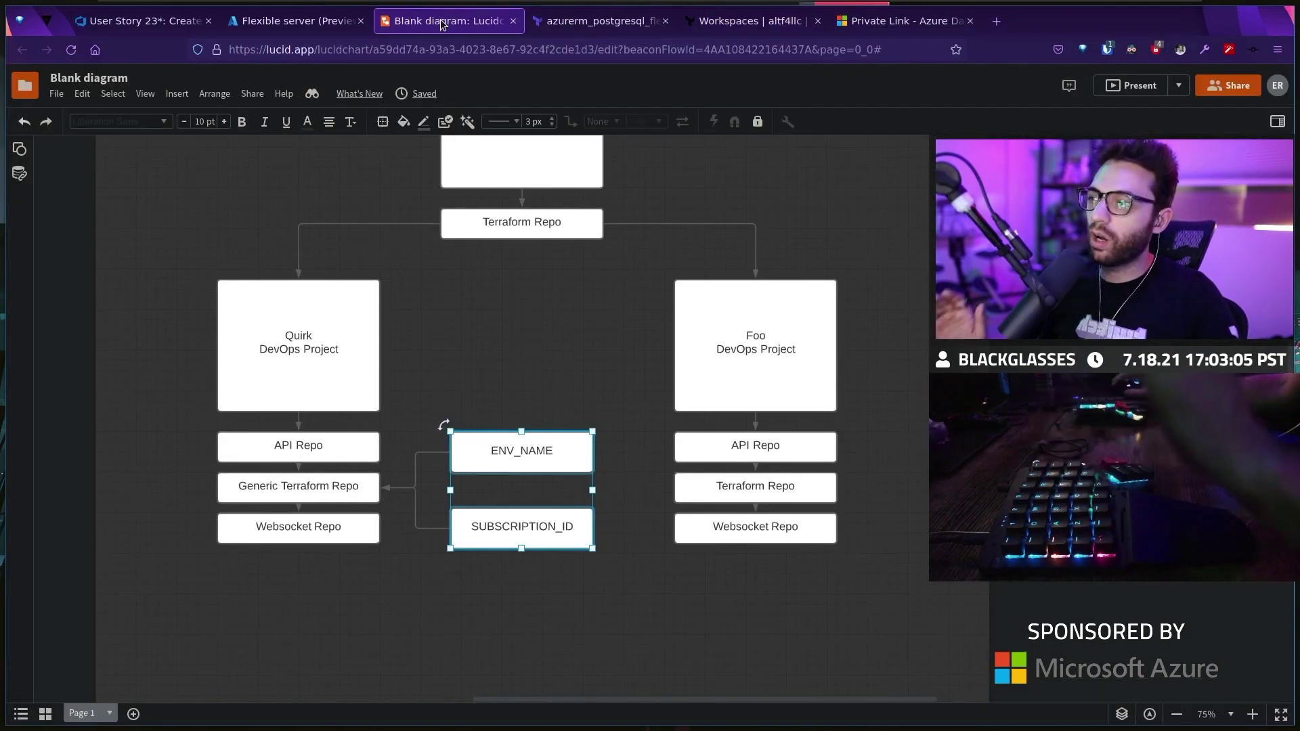
Highlight the Generic Terraform Repo and top Terraform Repo boxes in the diagram
click(297, 486)
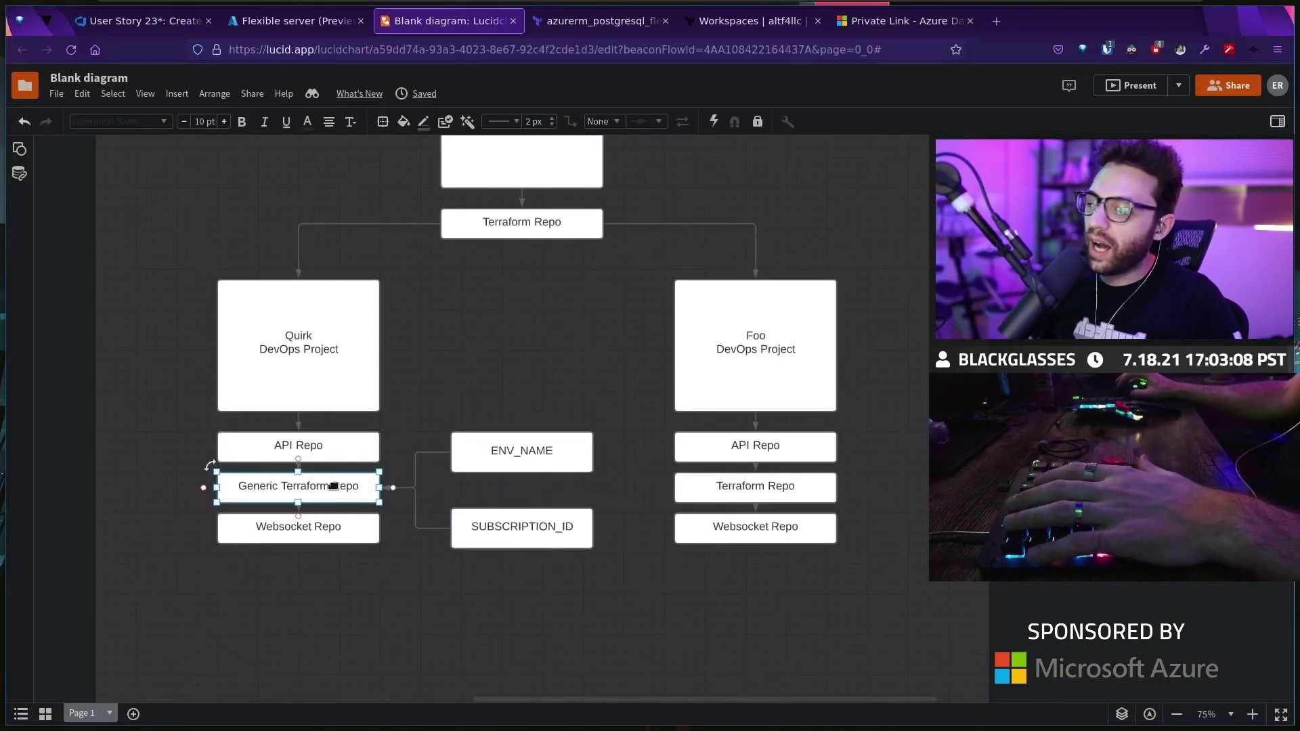
click(529, 227)
click(515, 230)
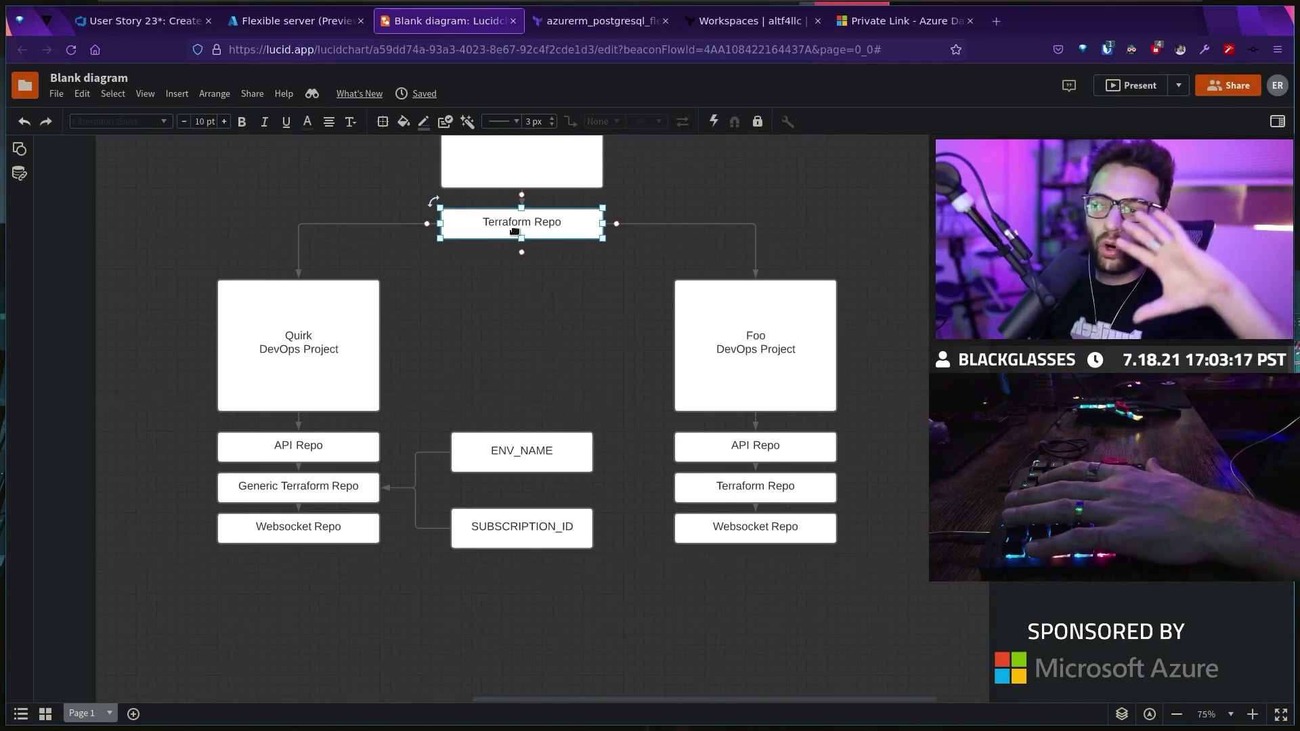
key(alt+Tab)
key(alt+Tab)
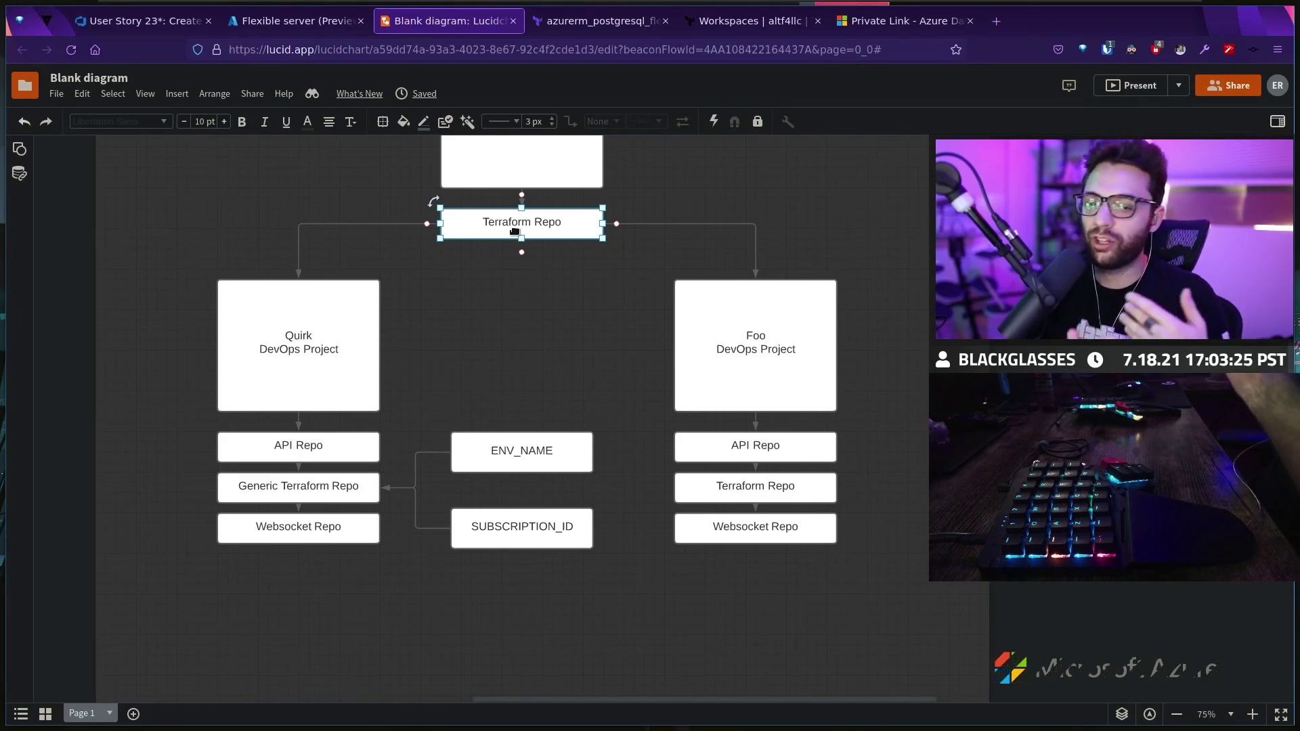
Select the Generic Terraform Repo box along with its ENV_NAME and SUBSCRIPTION_ID inputs
click(330, 489)
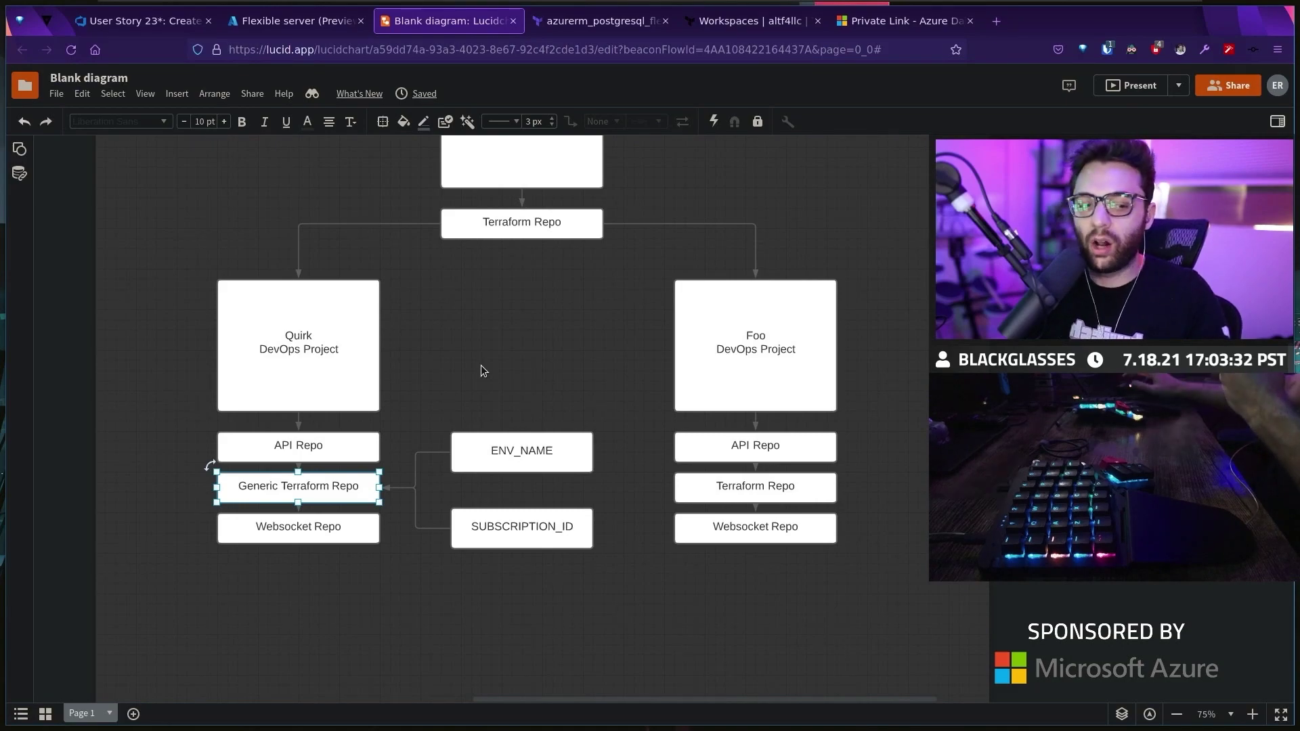
drag(481, 366, 556, 586)
mouse_move(519, 366)
mouse_down()
mouse_move(558, 625)
mouse_move(500, 394)
mouse_move(514, 360)
mouse_move(533, 596)
mouse_up()
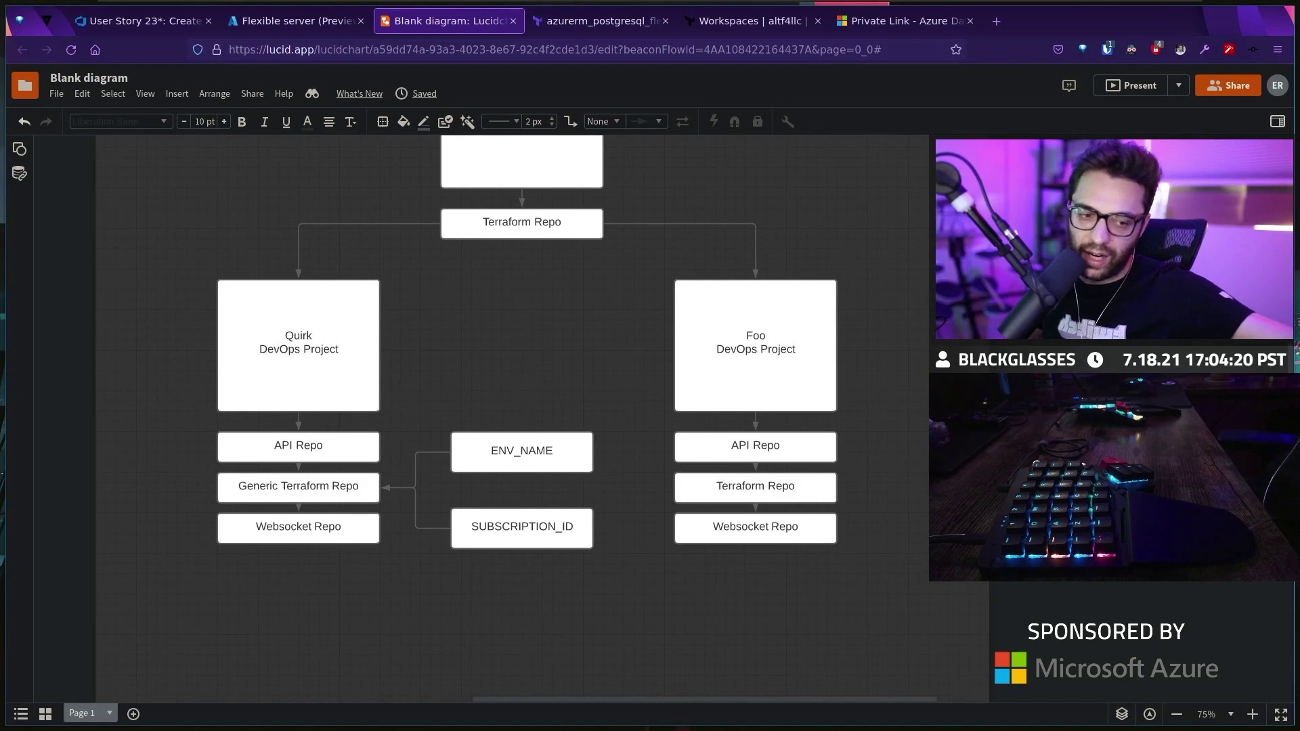
click(334, 487)
click(437, 336)
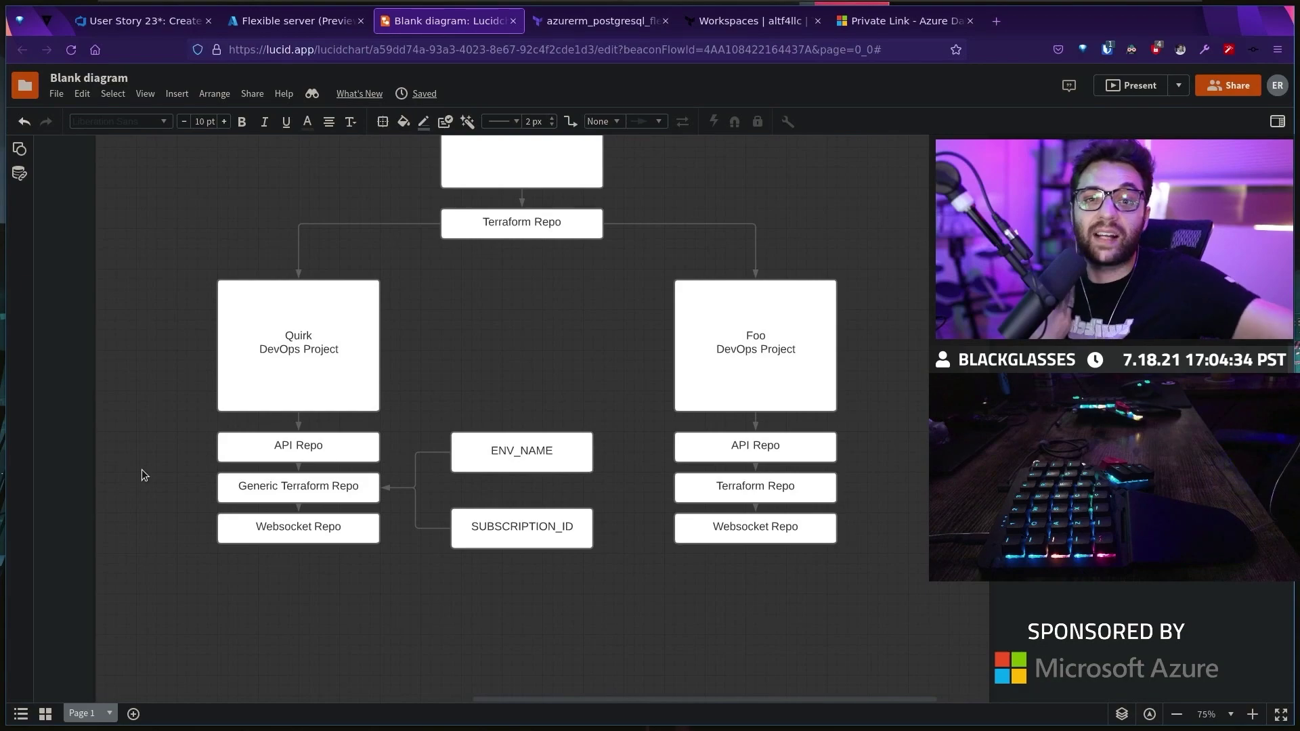
click(263, 493)
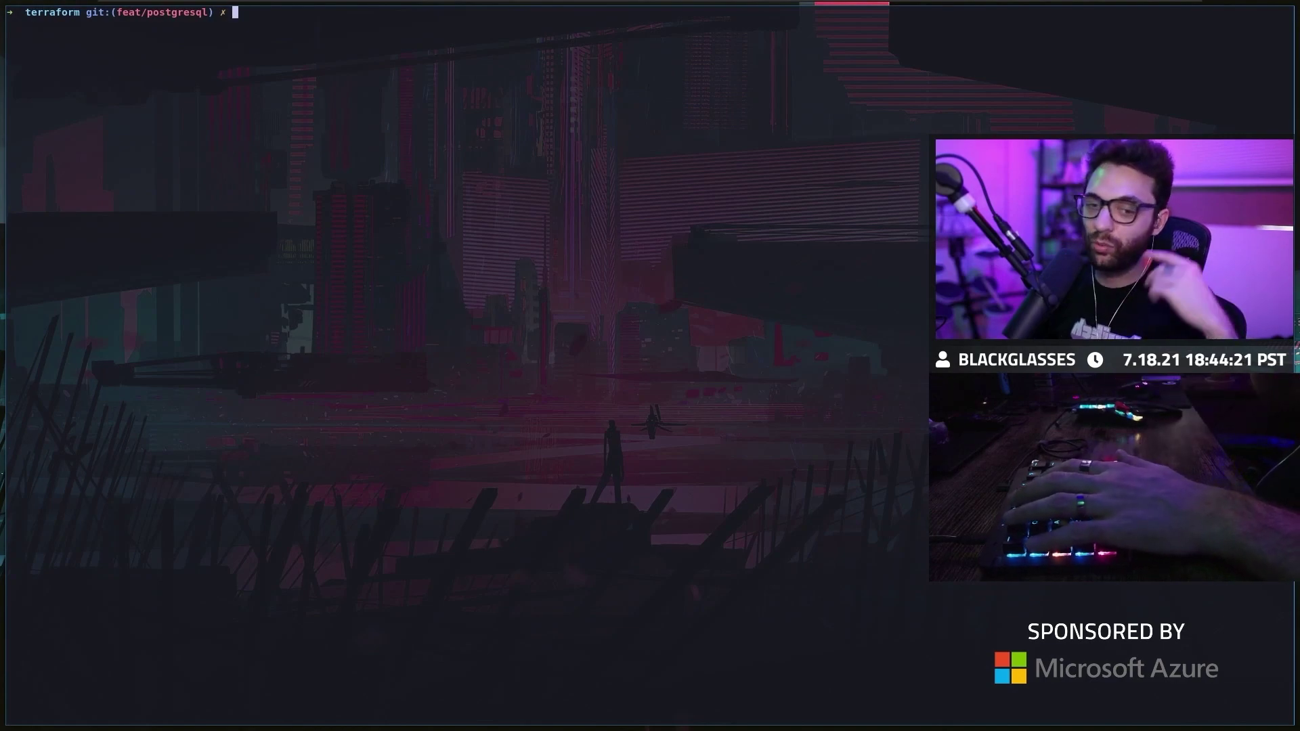
text(nvim)
Highlight the azurerm_postgresql_flexible_server resource name on the flexible server docs page
key(Return)
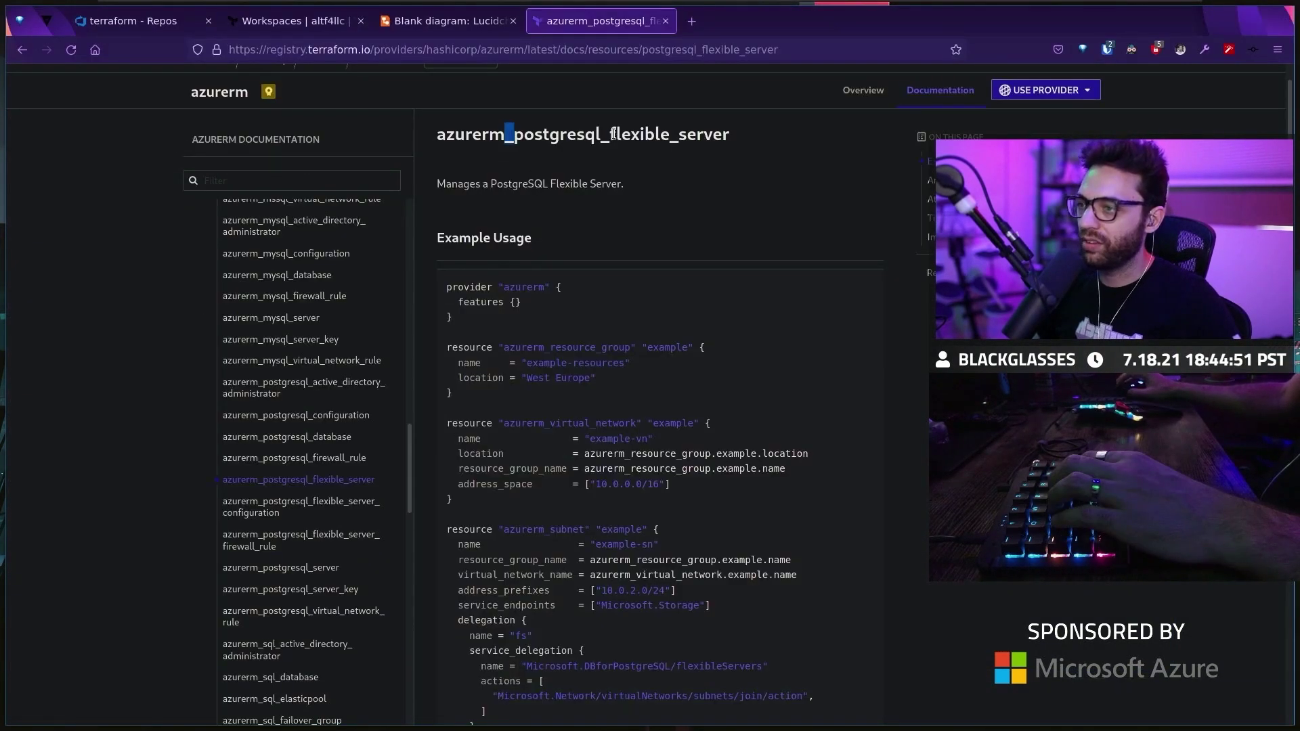
drag(624, 187, 457, 151)
click(525, 163)
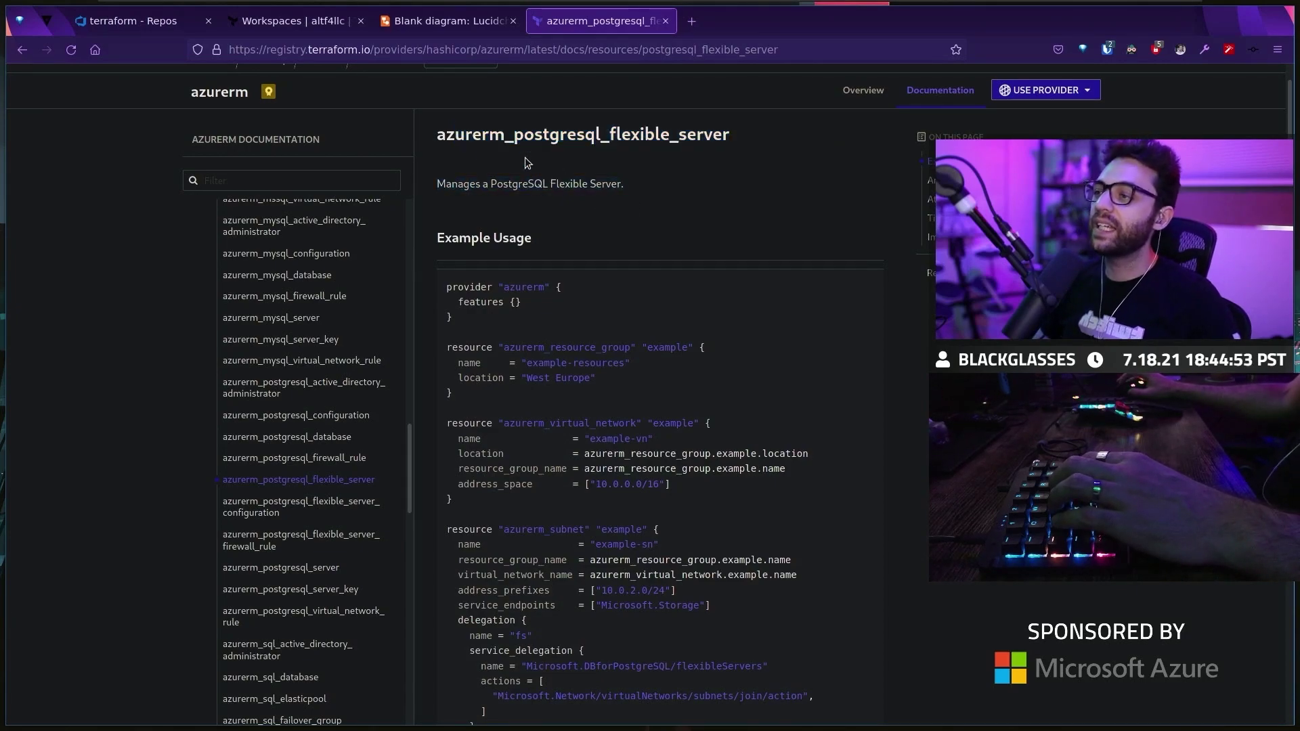
drag(621, 126, 709, 134)
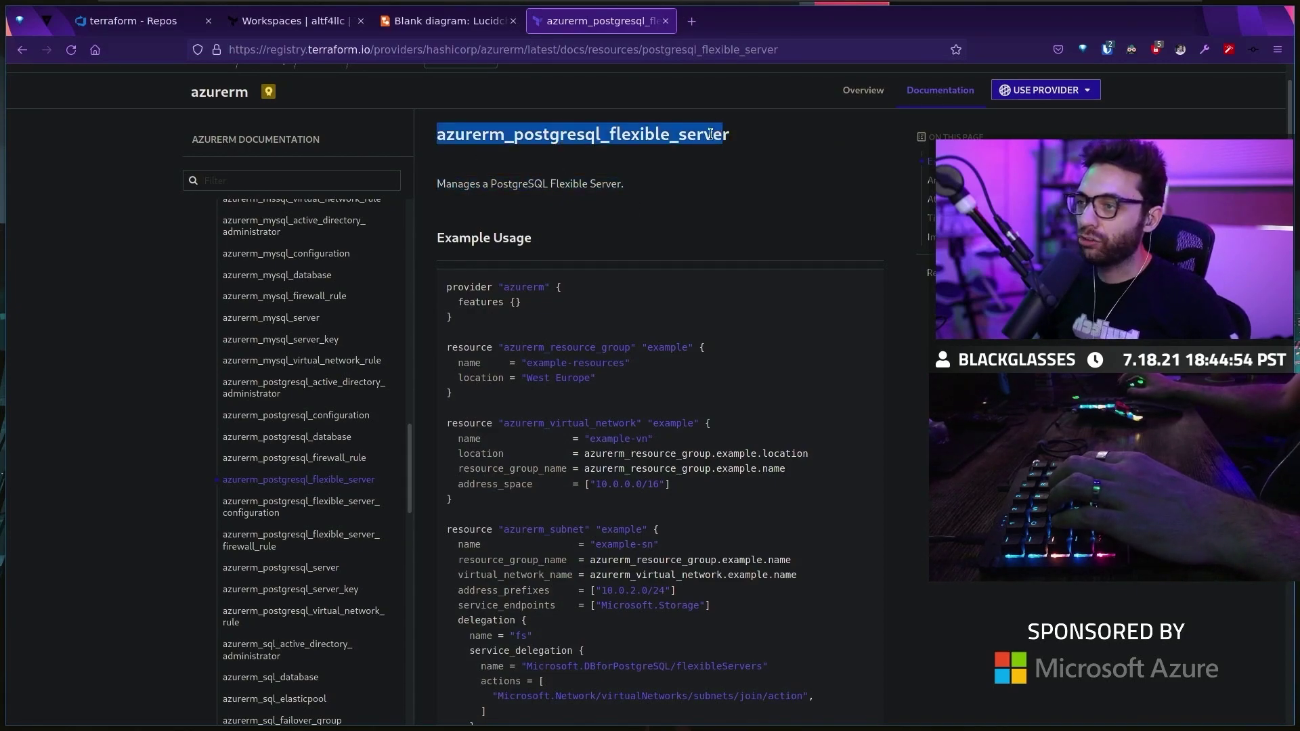
click(563, 139)
double_click(565, 138)
scroll(562, 148, down, 3)
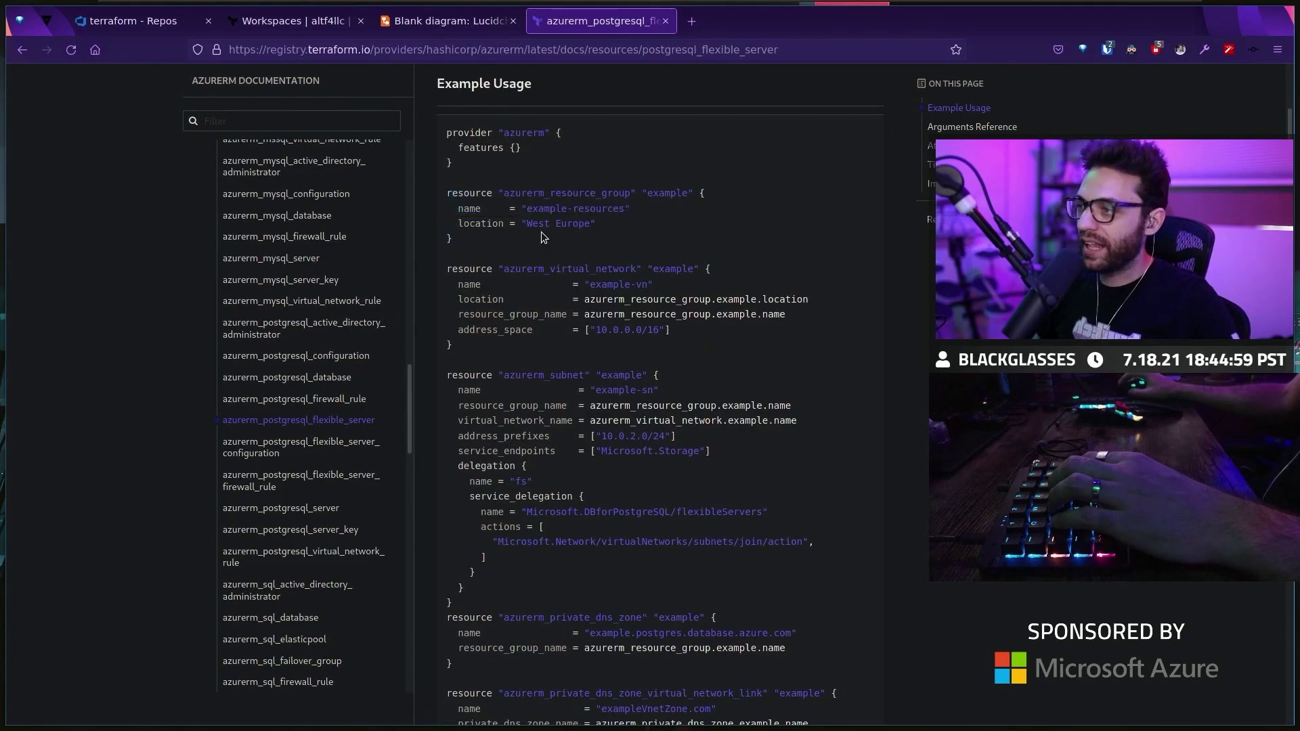
scroll(550, 285, down, 7)
drag(457, 646, 435, 411)
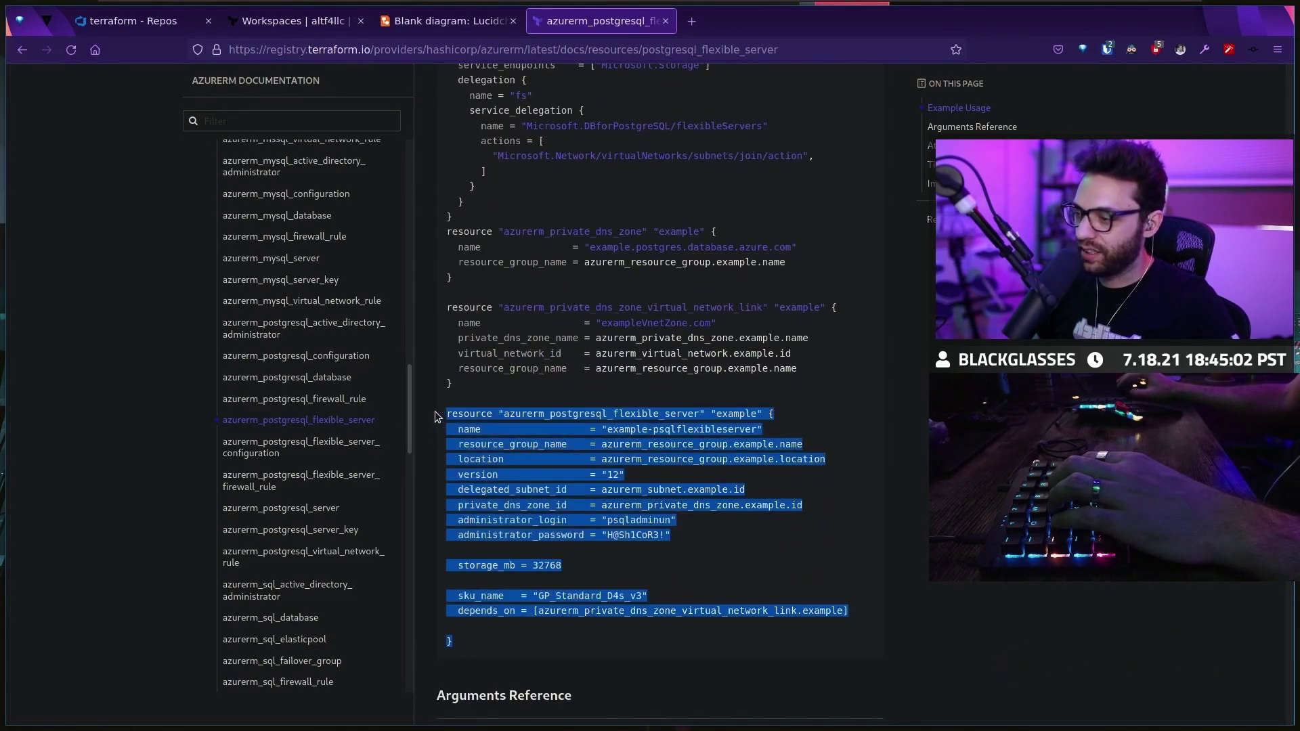
Search the project's git-tracked Terraform files with the Telescope file finder
key(super+1)
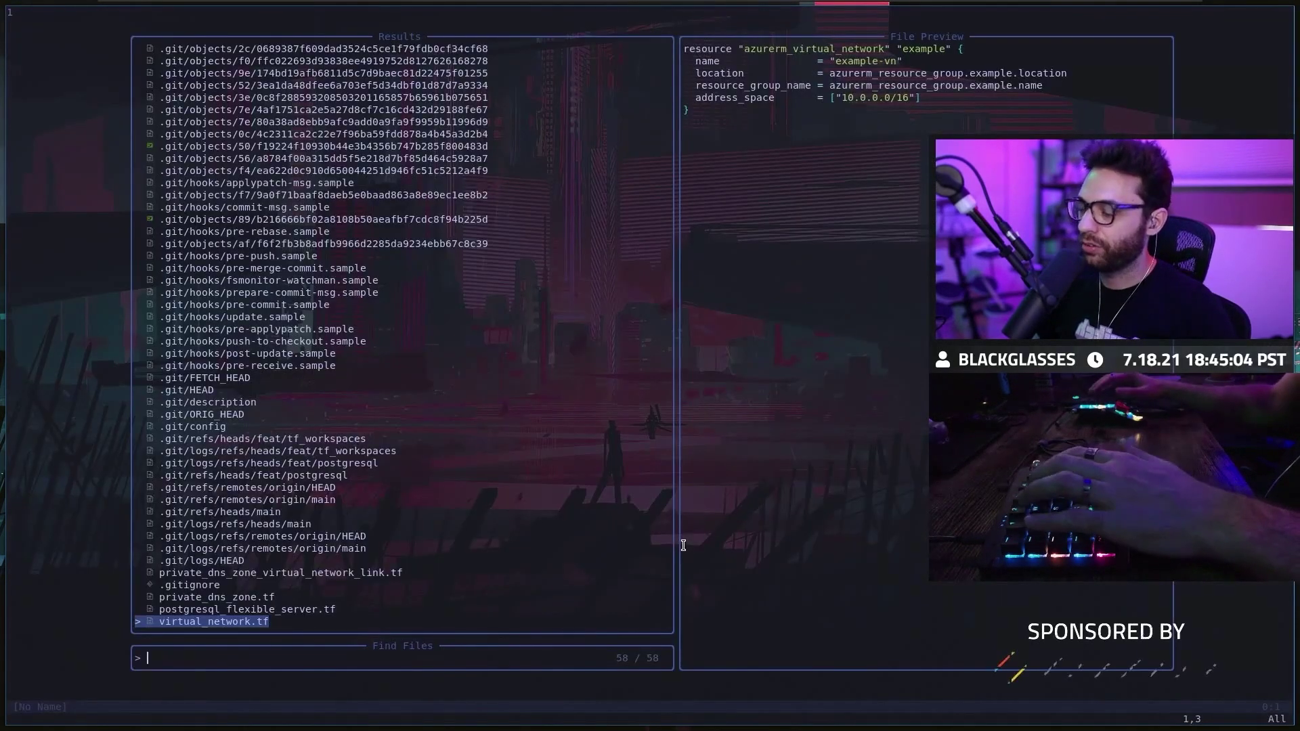
key(Escape)
key(ctrl+p)
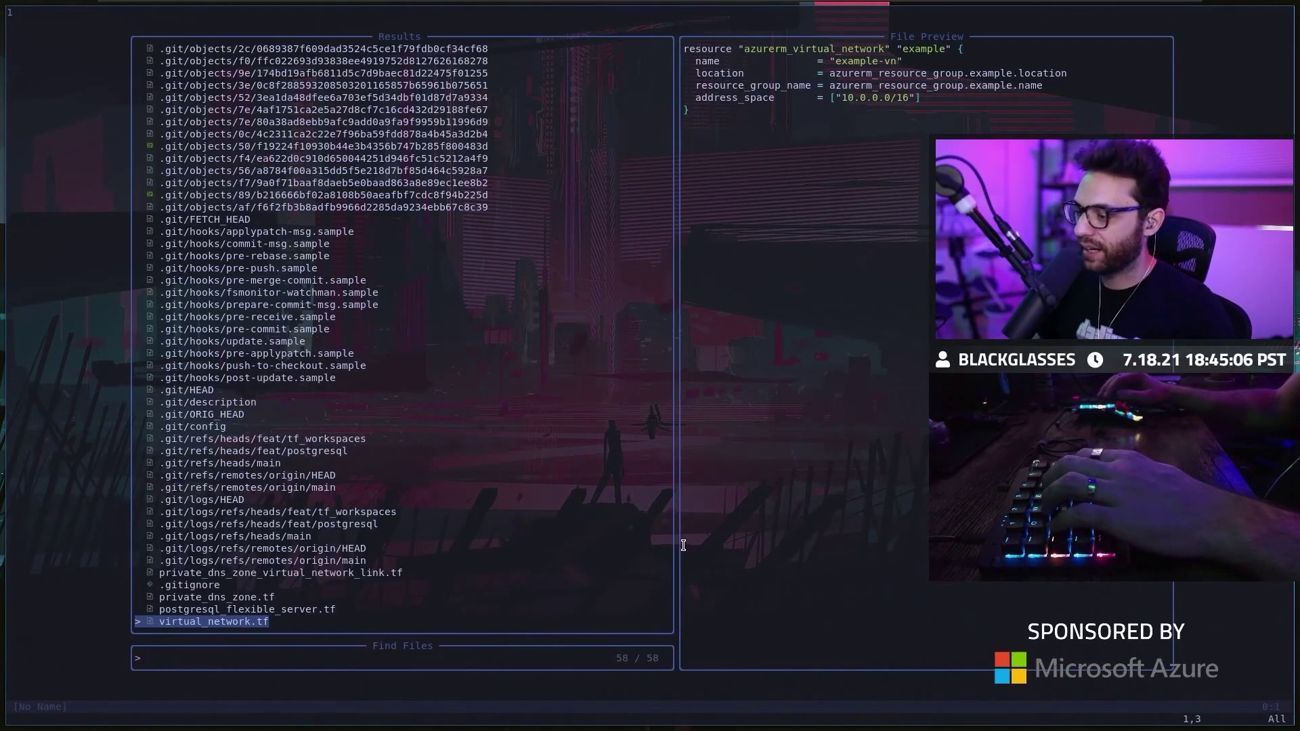
key(Escape)
key(ctrl+p)
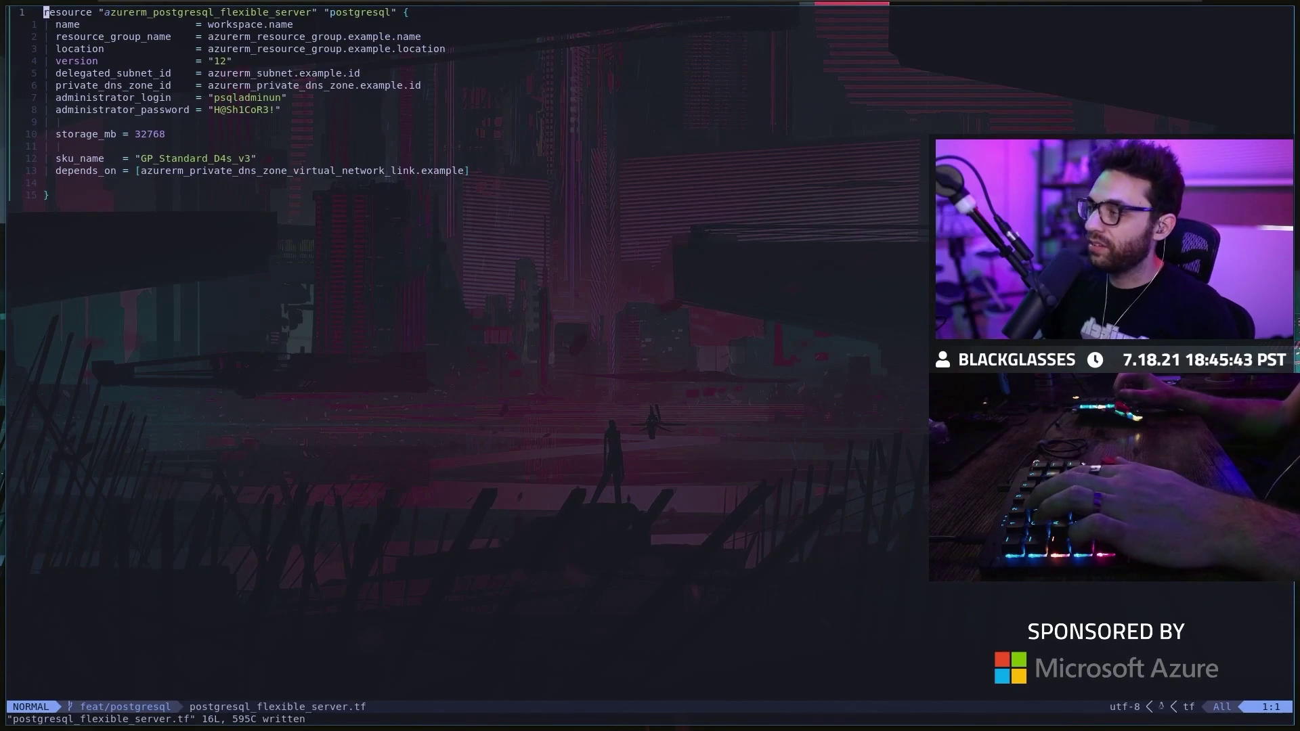
text(jf=)
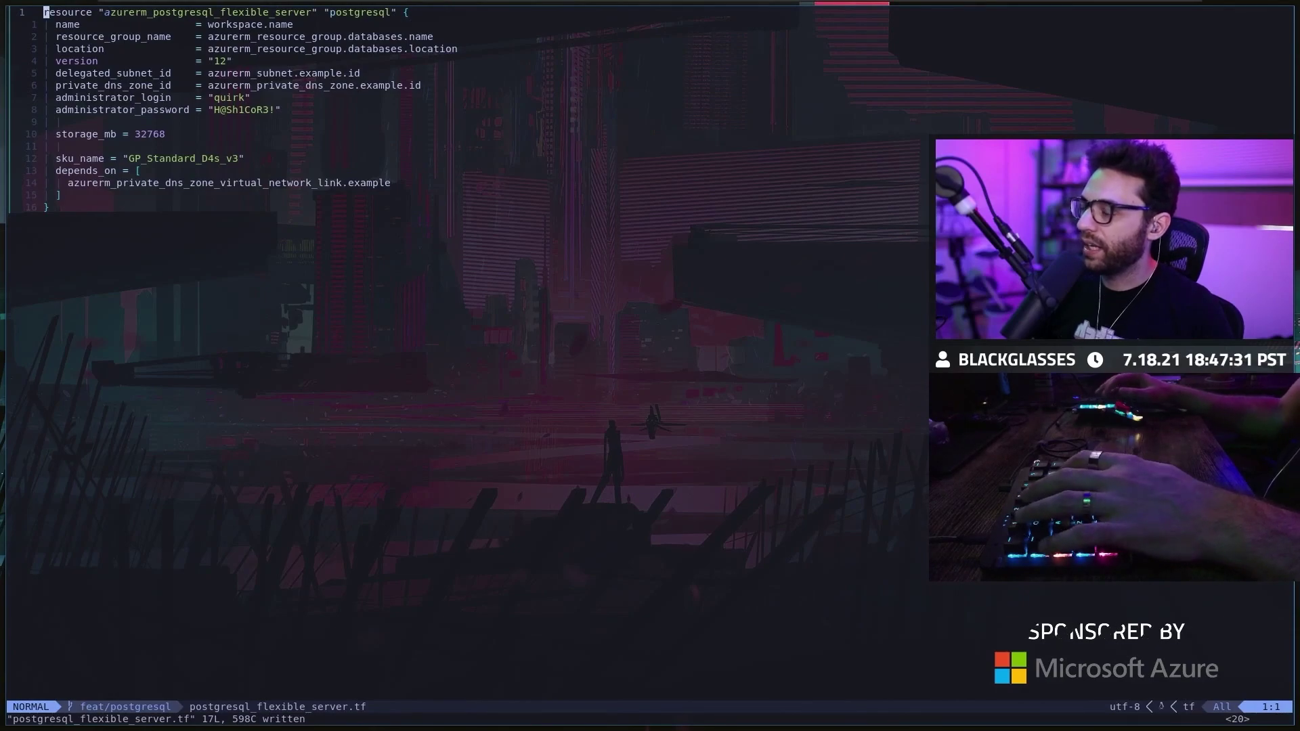
key(ctrl+p)
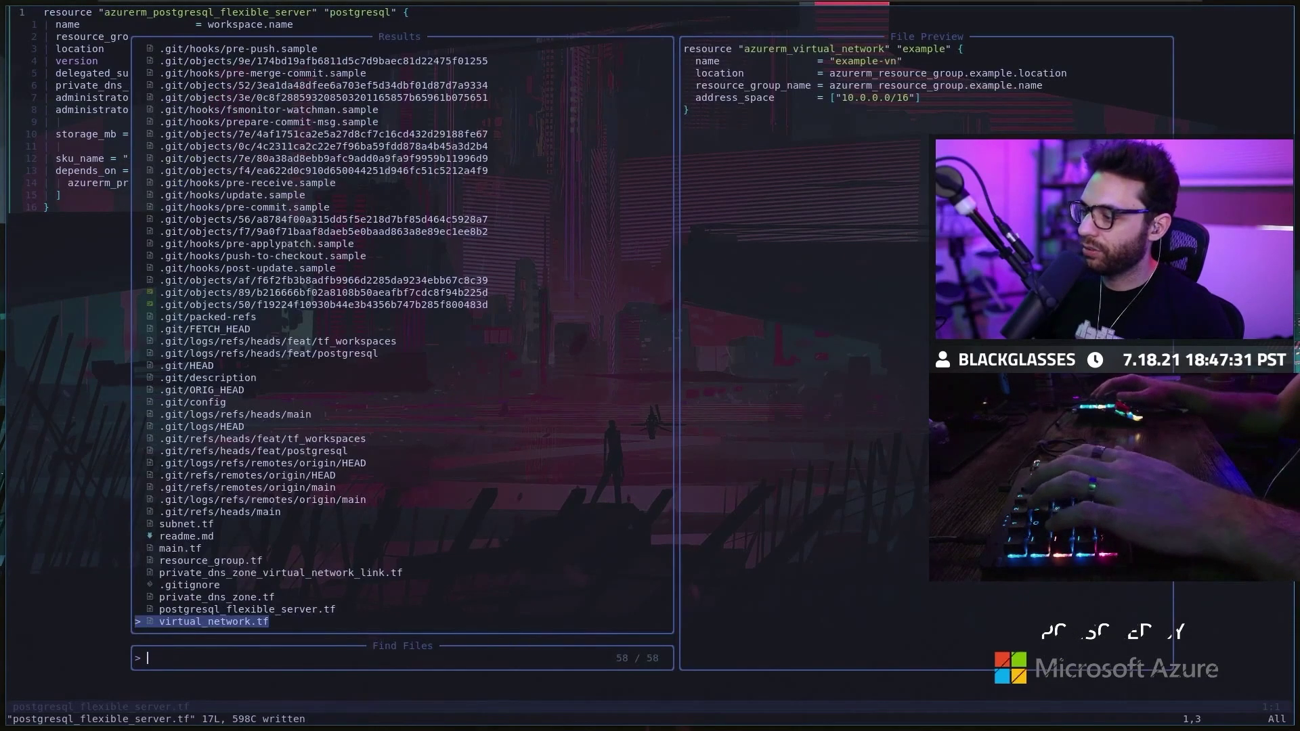
text(resource_group_name  = azurerm_resource_group.databases.name)
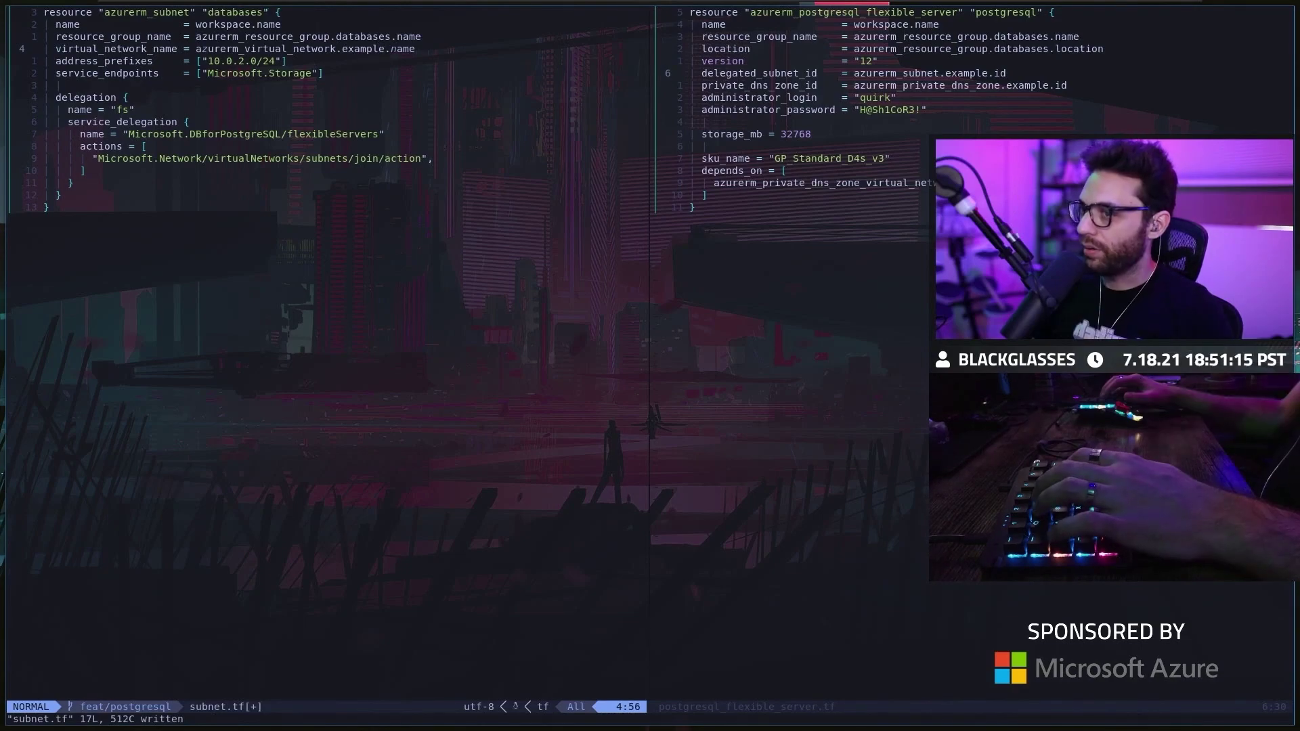
Open virtual_network.tf in a vertical split, rename the network, and save it
key(ctrl+p)
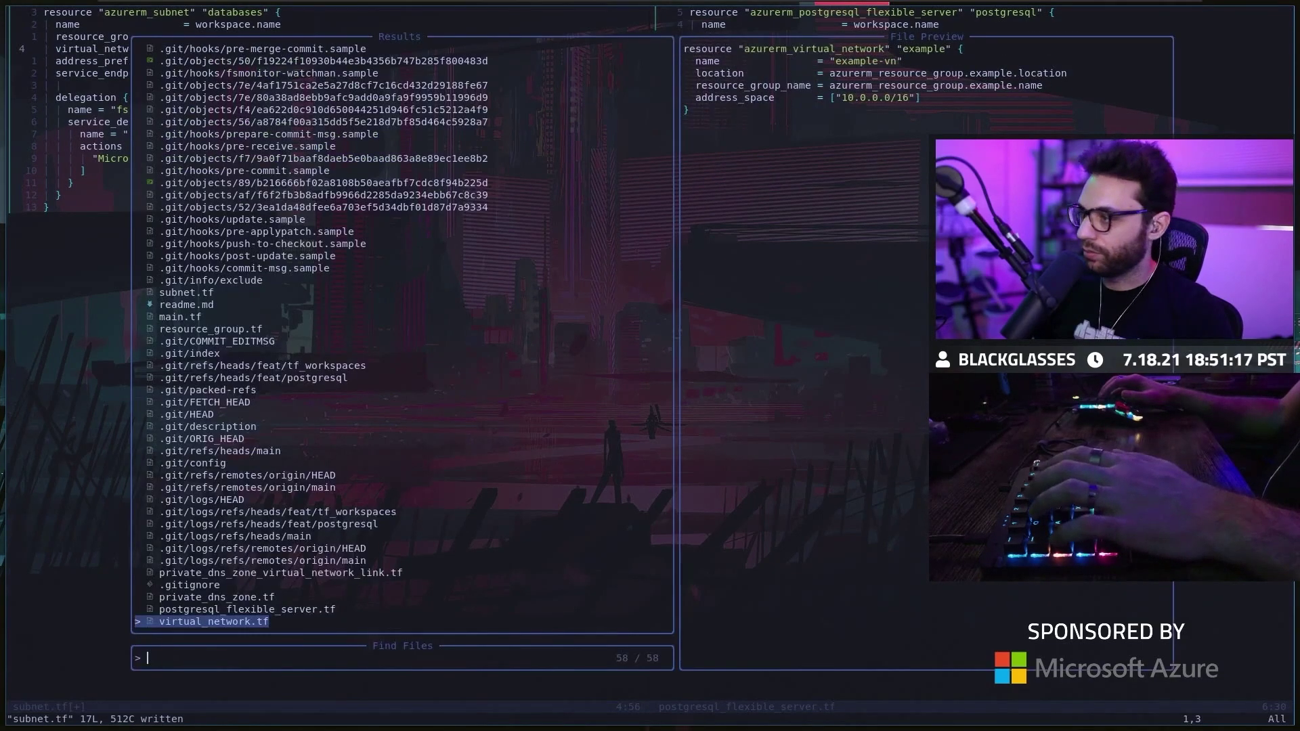
text(virt)
key(ctrl+v)
key(shift+g)
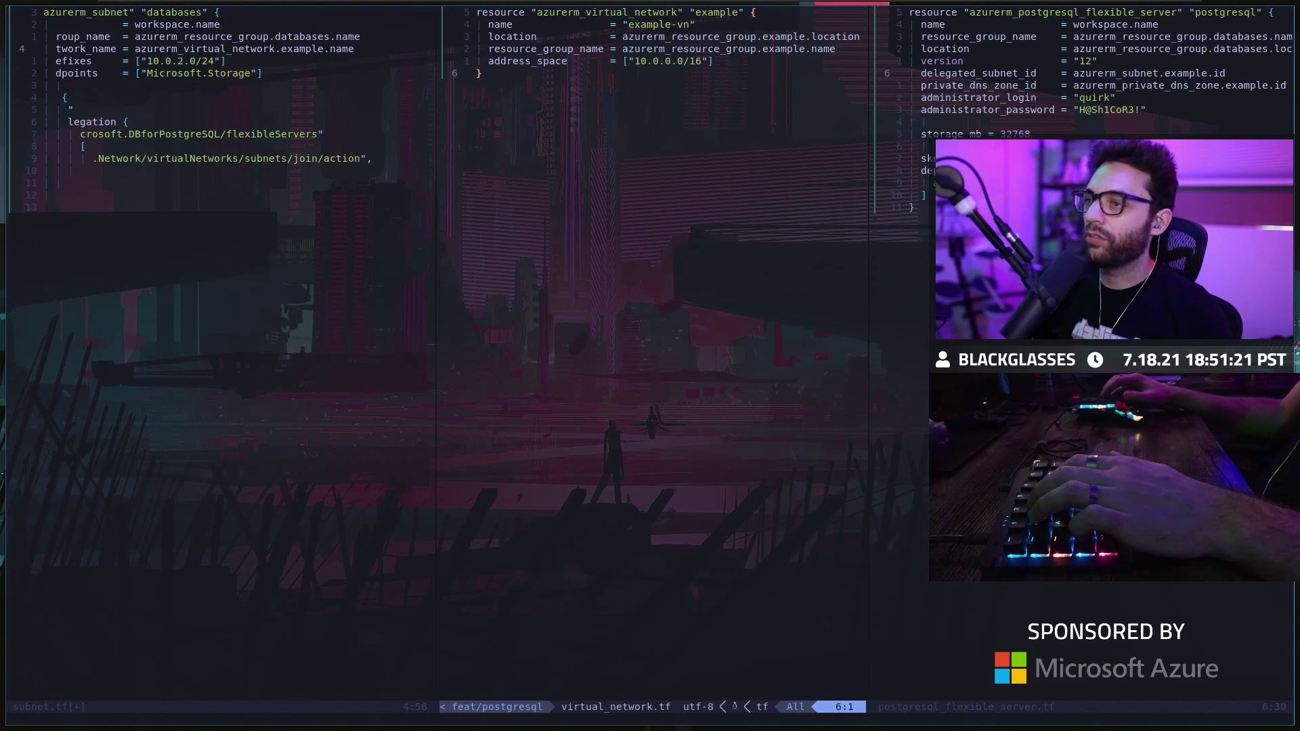
key(g)
key(g)
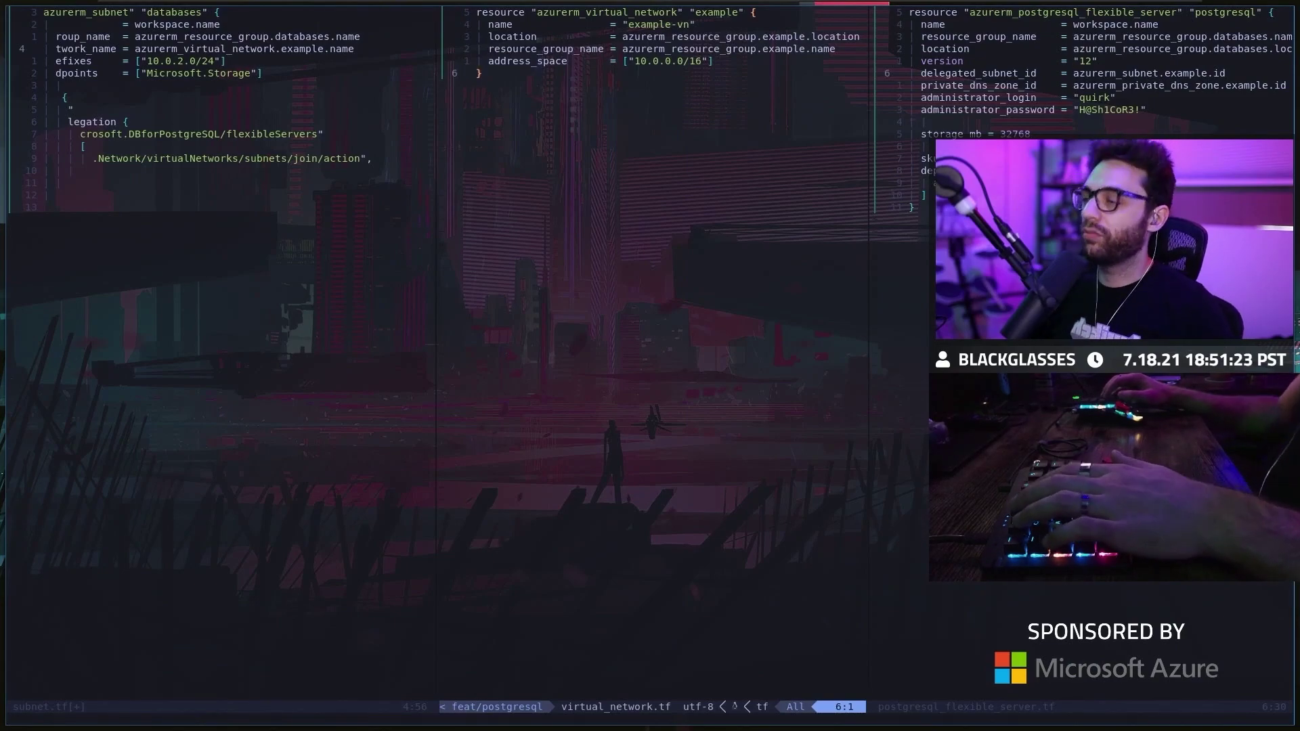
text(:w)
key(Return)
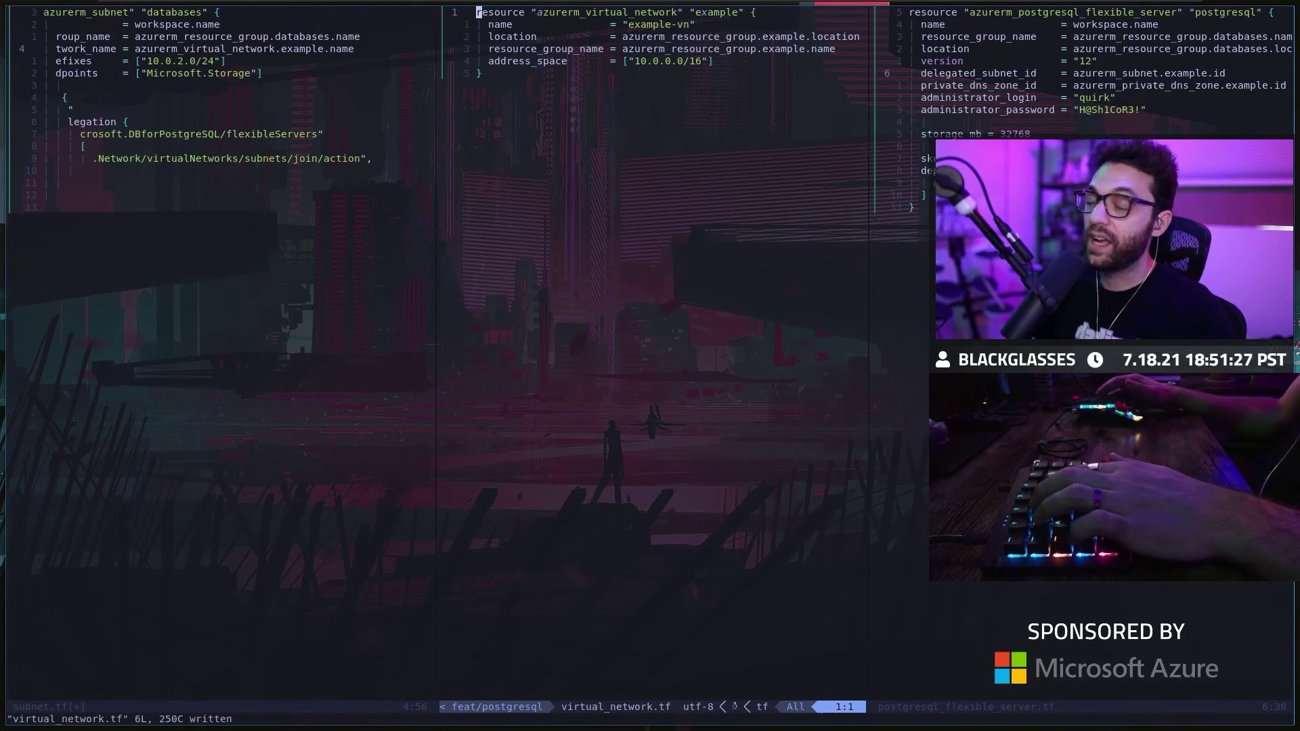
click(671, 61)
text(workspace.n)
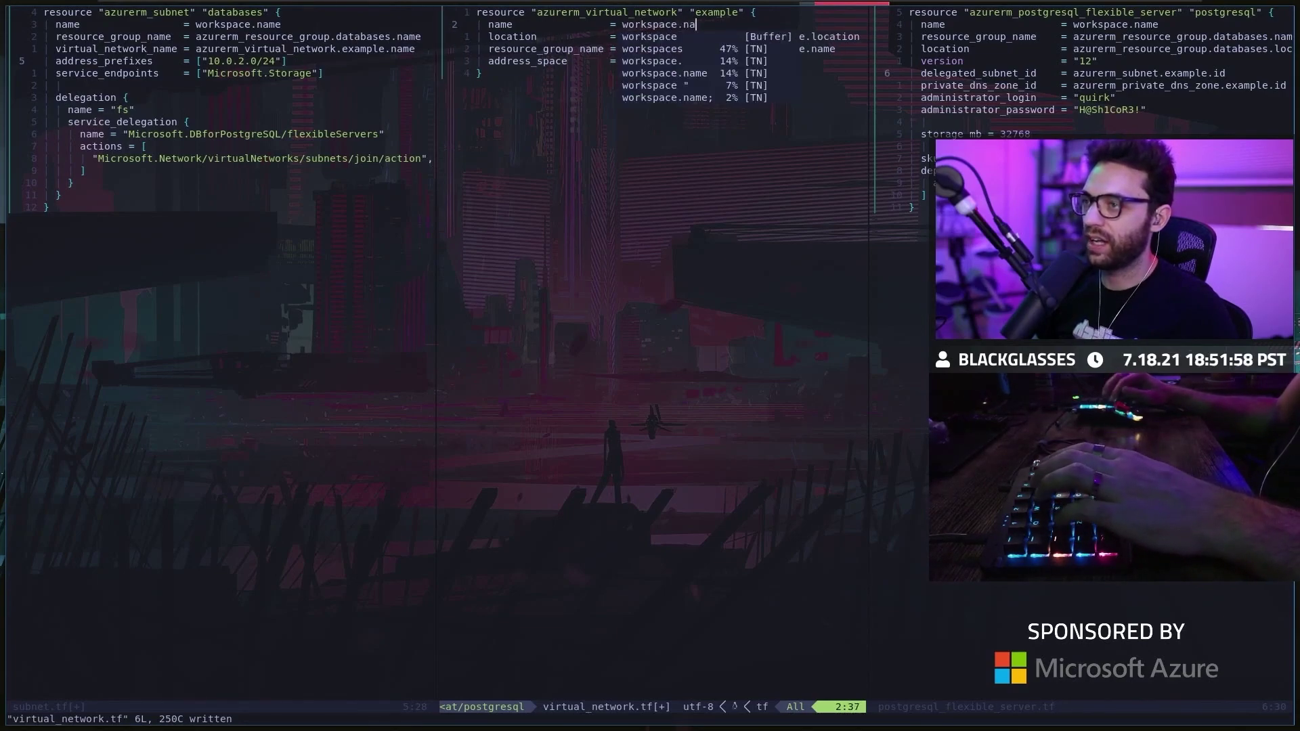
key(Escape)
key(u)
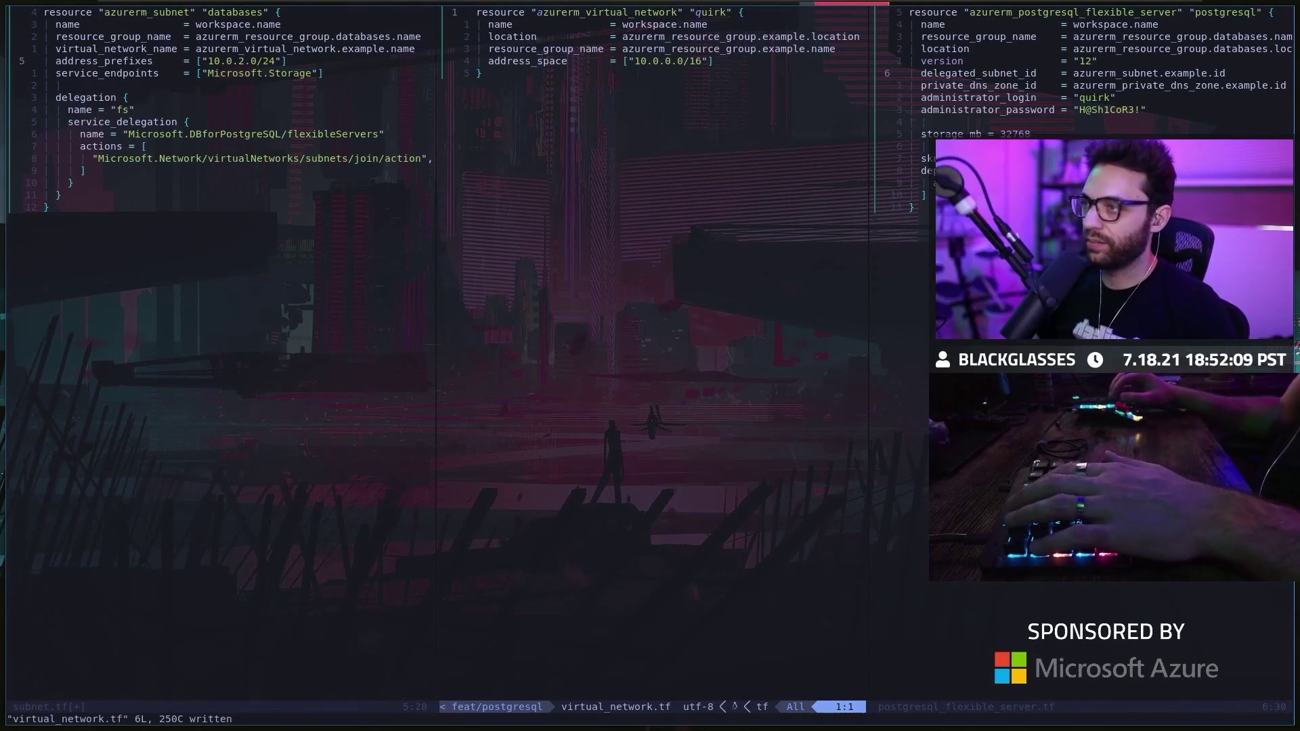
Open resource_group.tf in a vertical split and yank its four resource group lines
key(ctrl+p)
text(re)
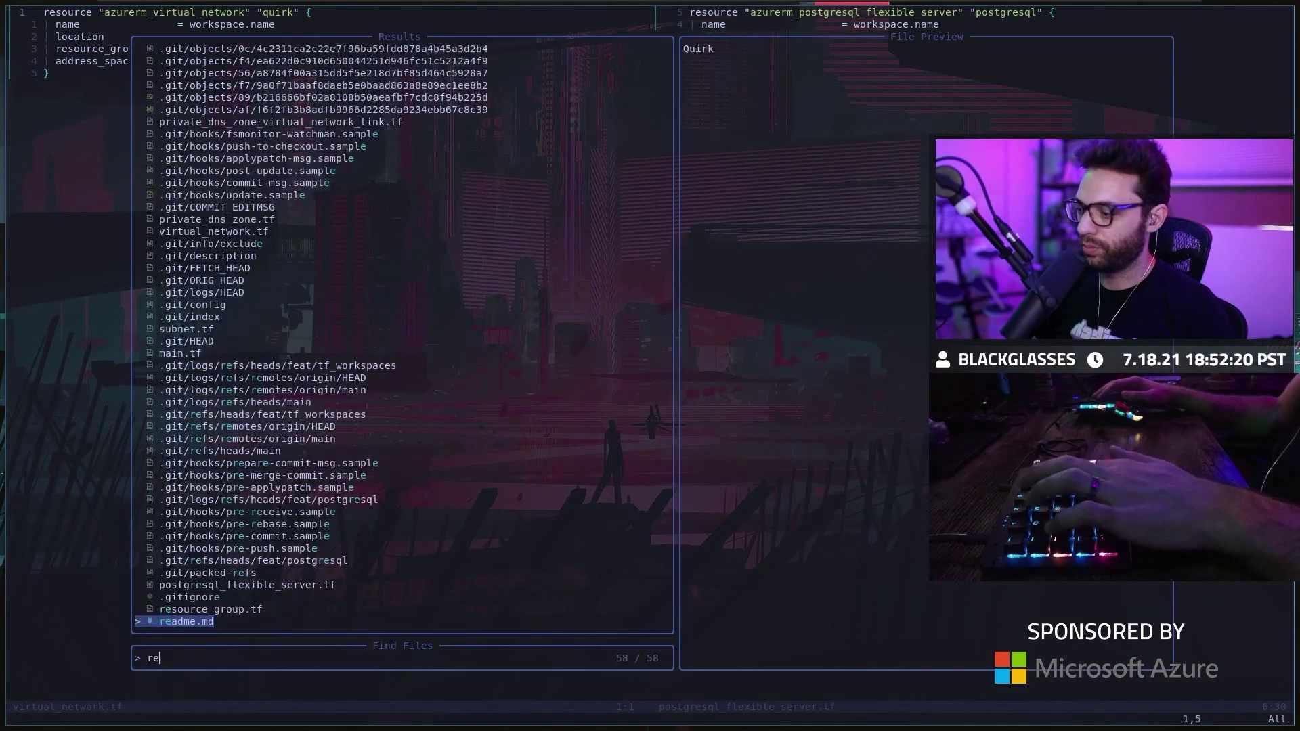
text(s)
key(ctrl+v)
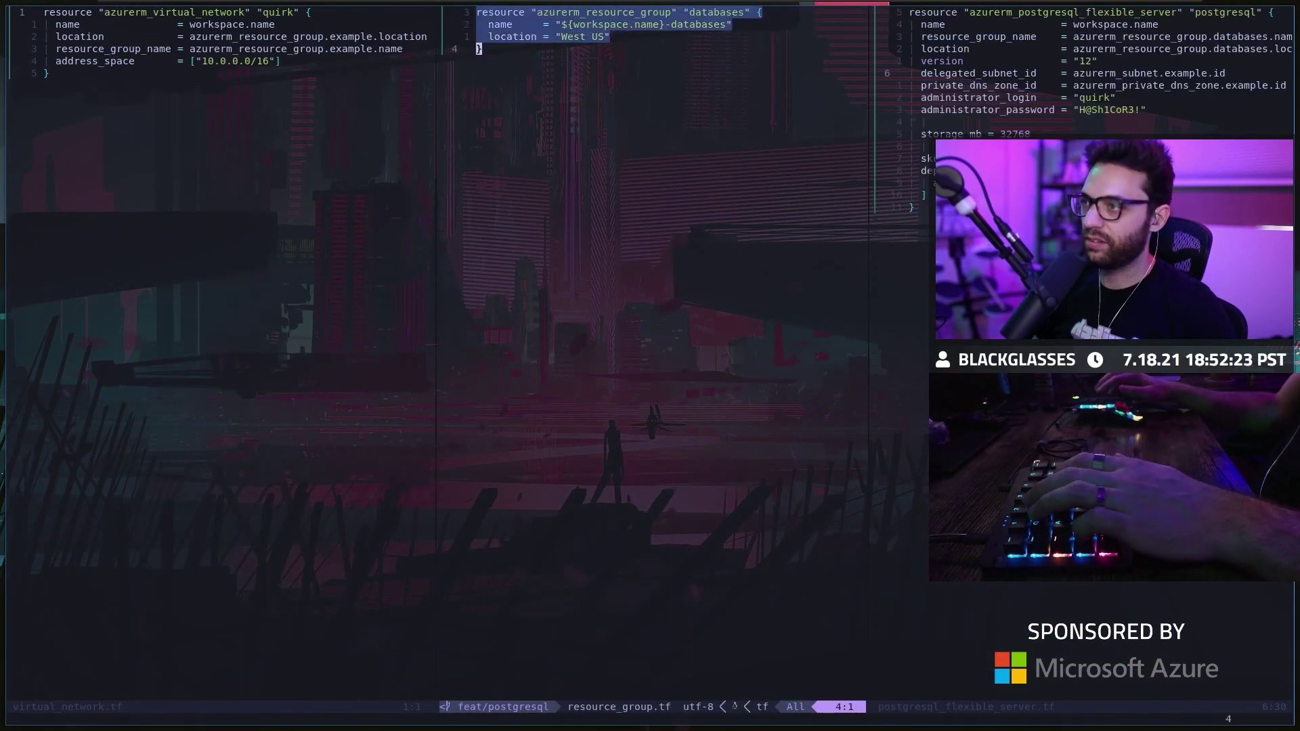
key(y)
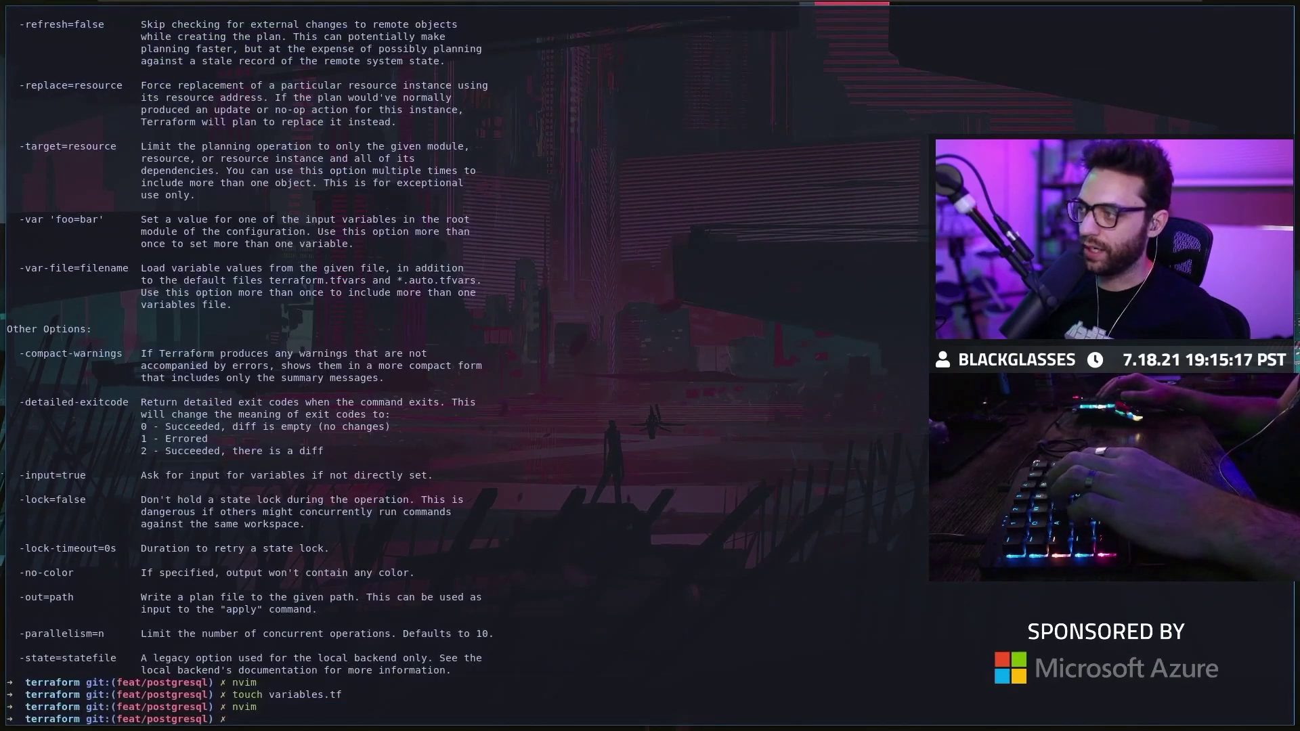
Save main.tf with the quirk-${var.environment} locals block and review the changes in lazygit
key(ctrl+l)
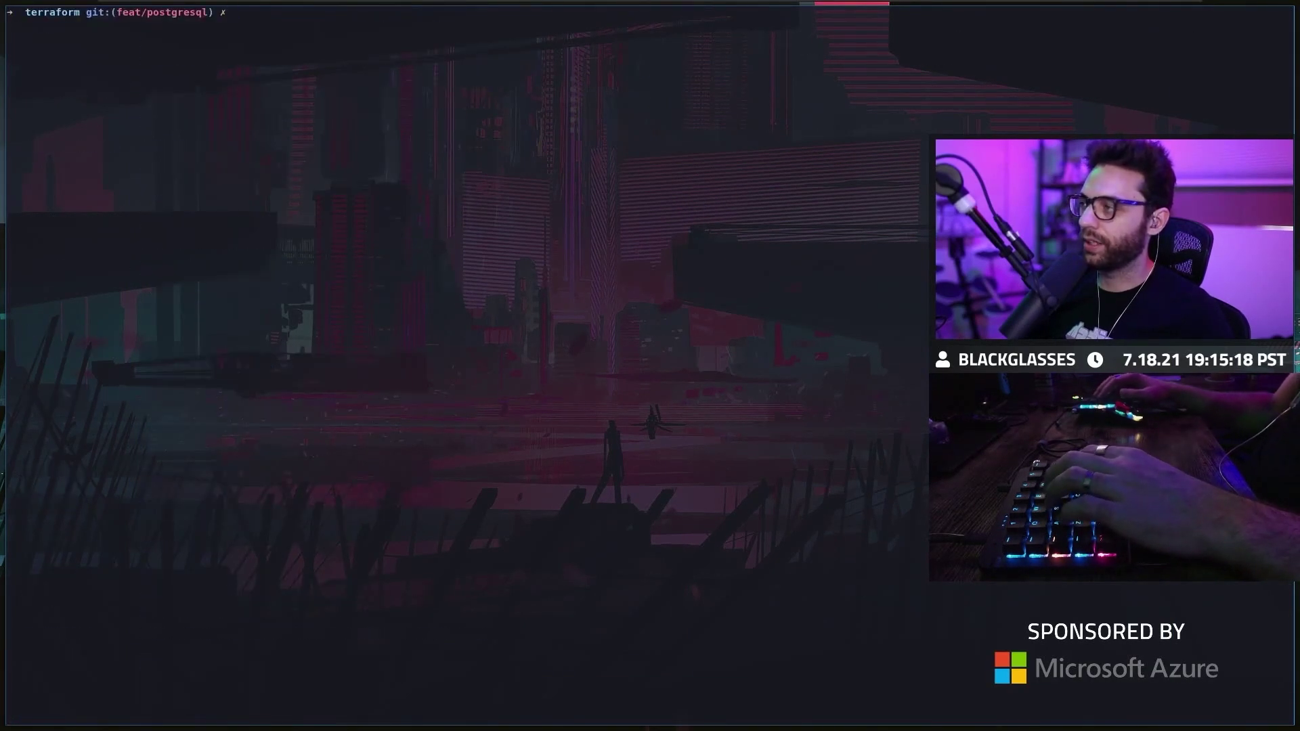
text(zygit)
key(Return)
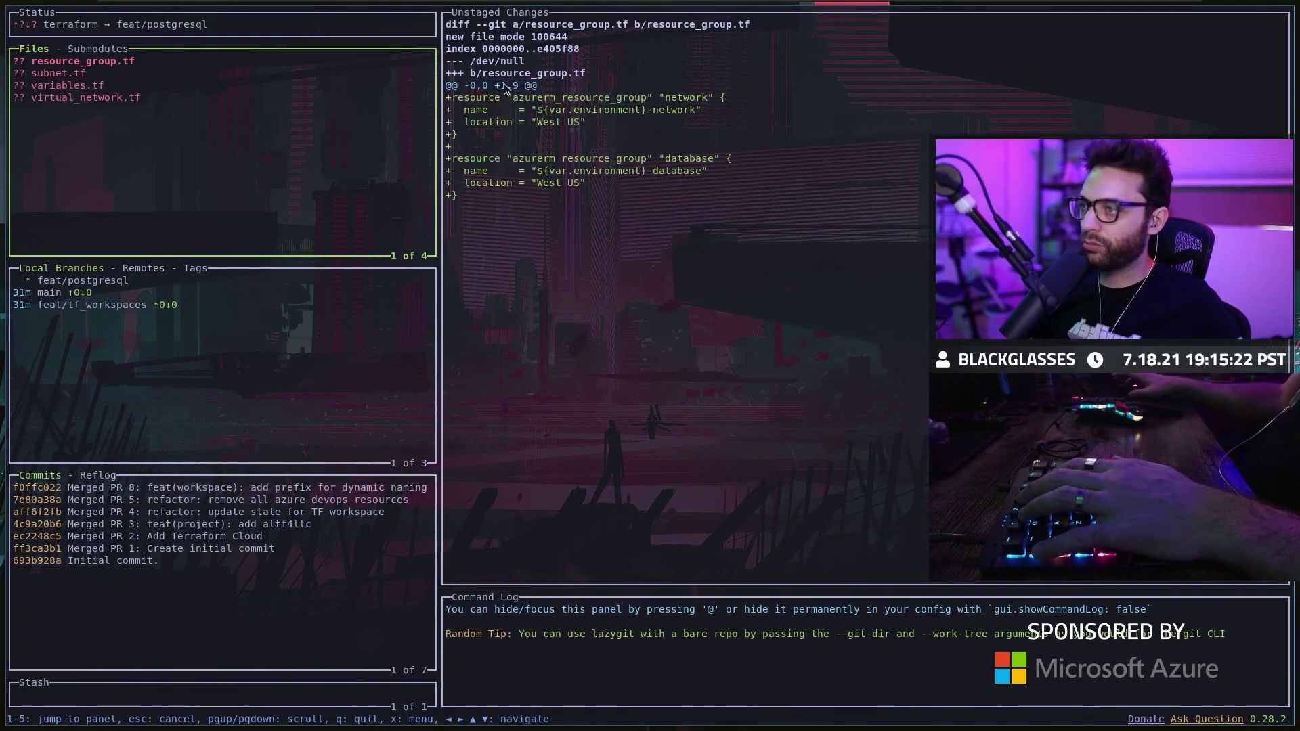
click(540, 112)
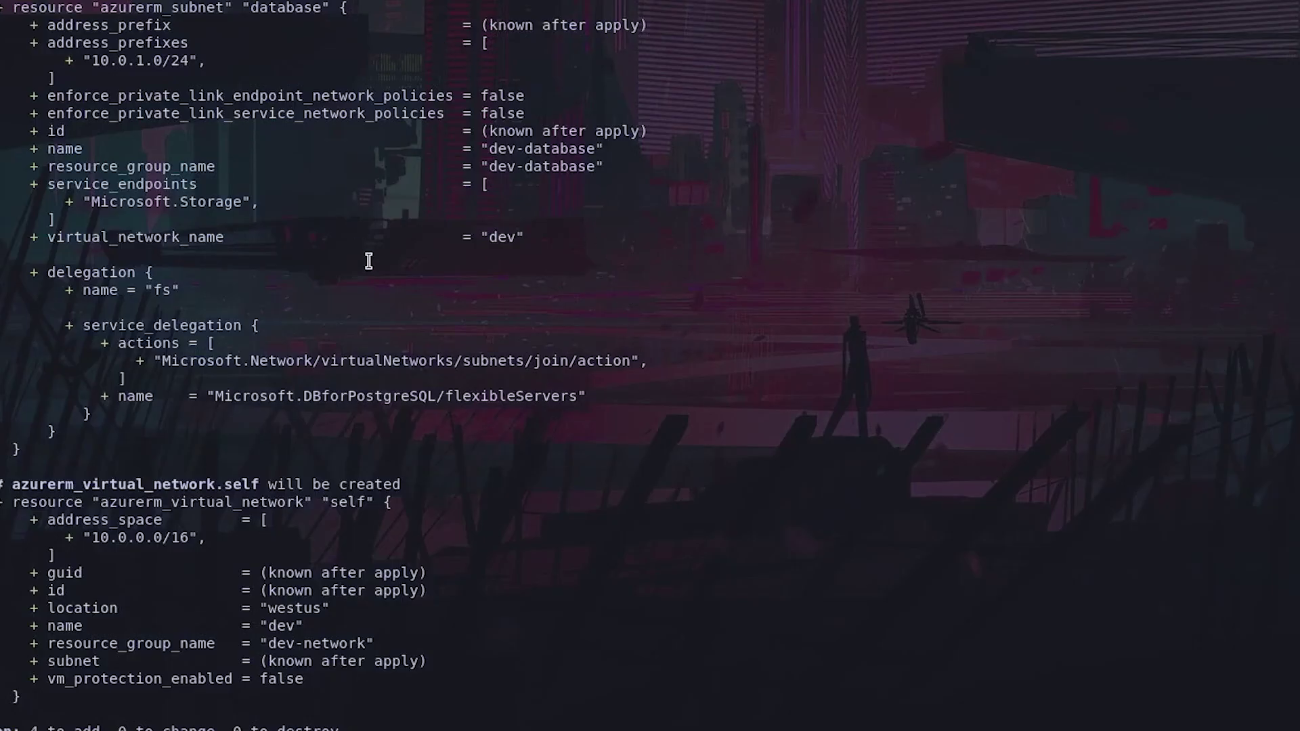
scroll(447, 319, up, 5)
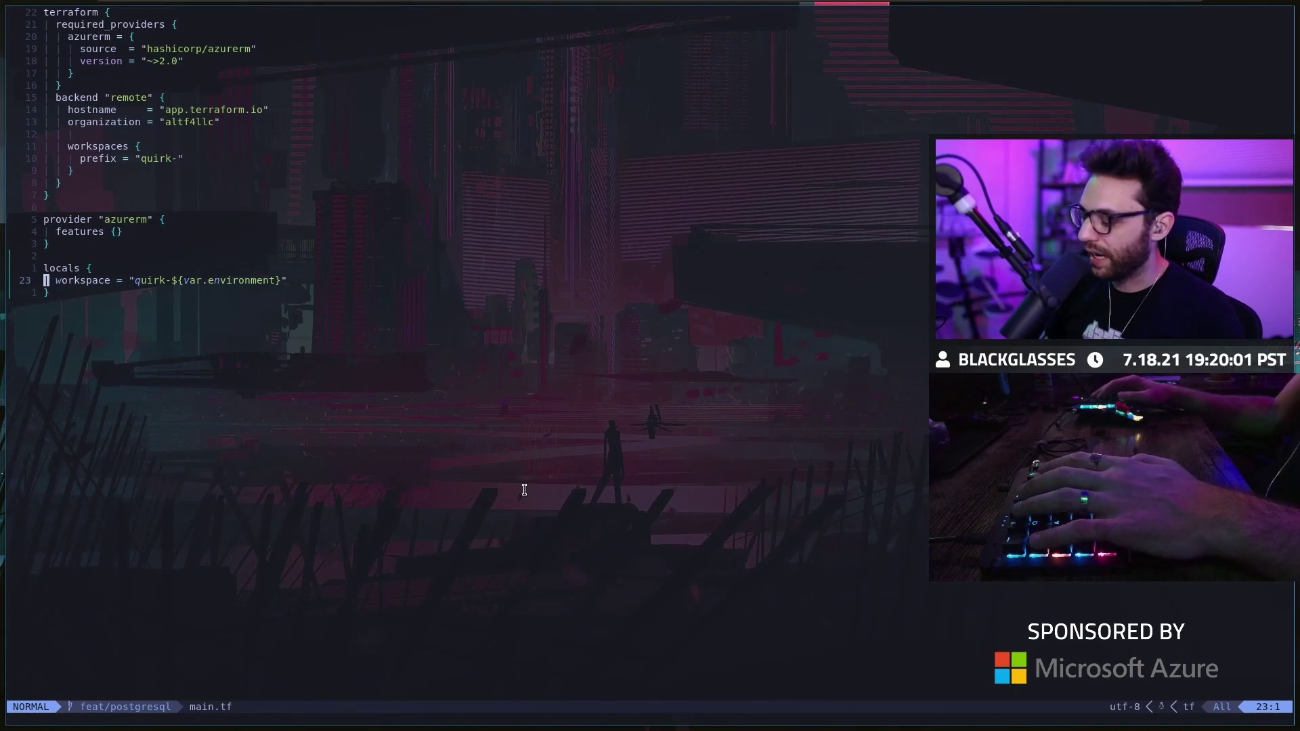
text(:w)
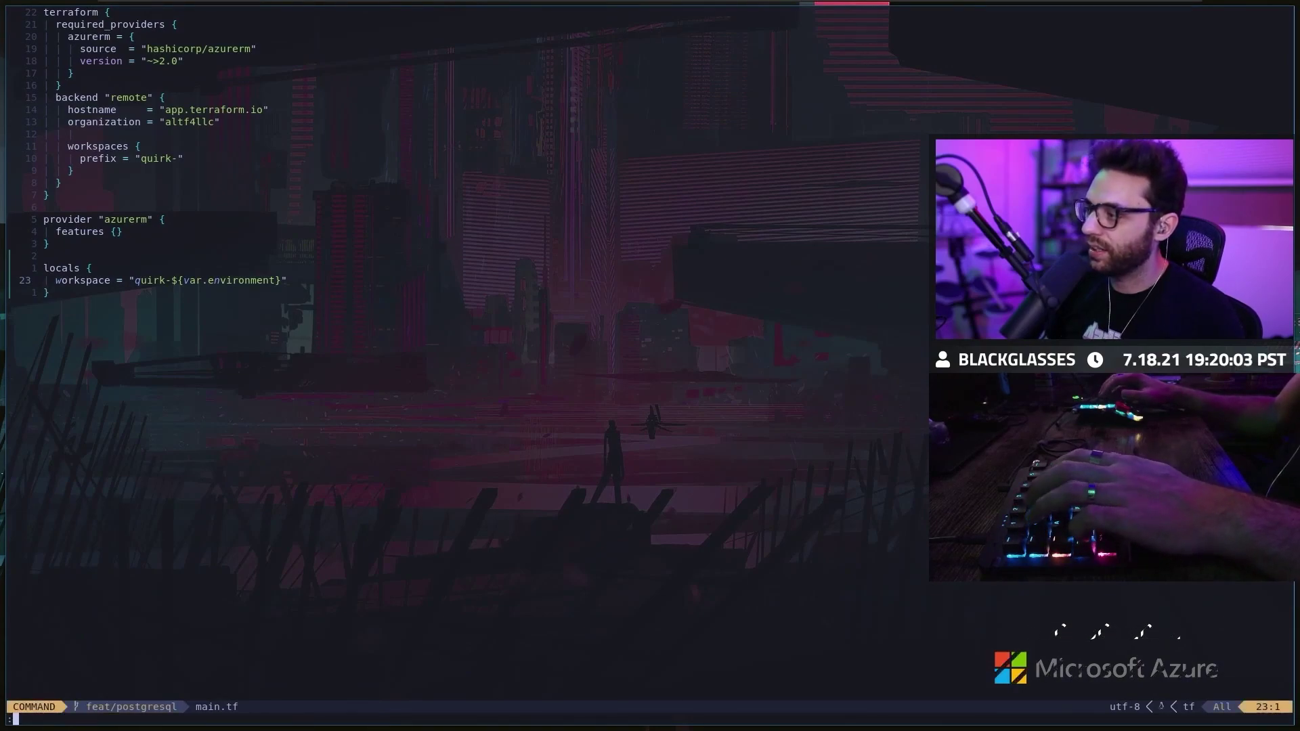
key(Return)
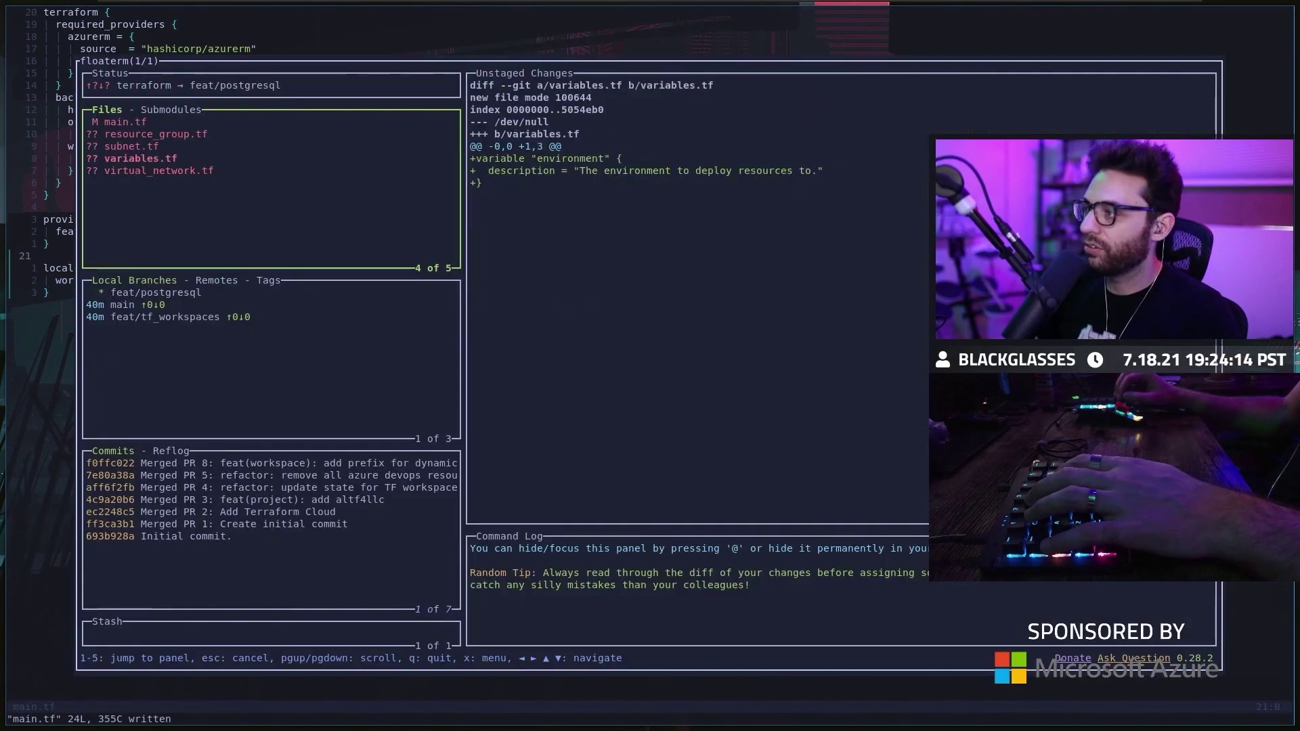
key(Up)
key(Up)
key(Up)
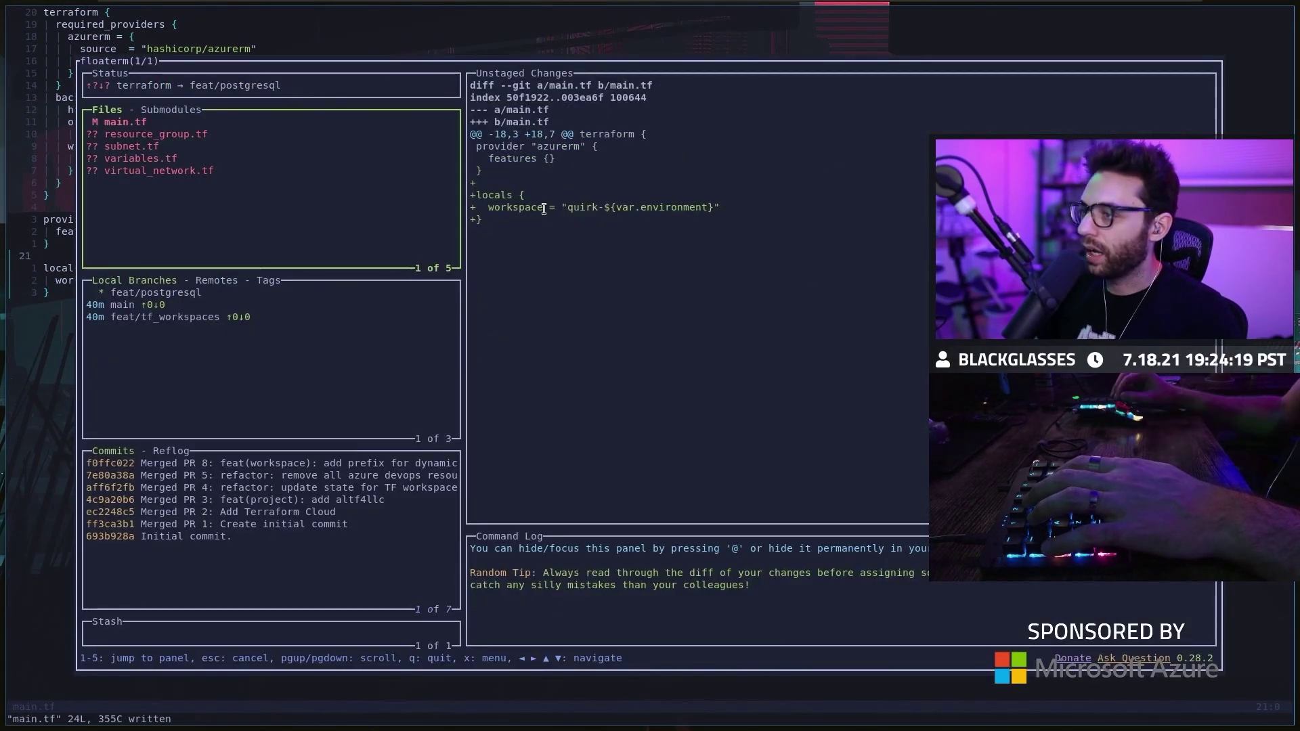
Review the resource_group.tf and subnet.tf diffs, then stage subnet.tf, variables.tf and virtual_network.tf
key(Down)
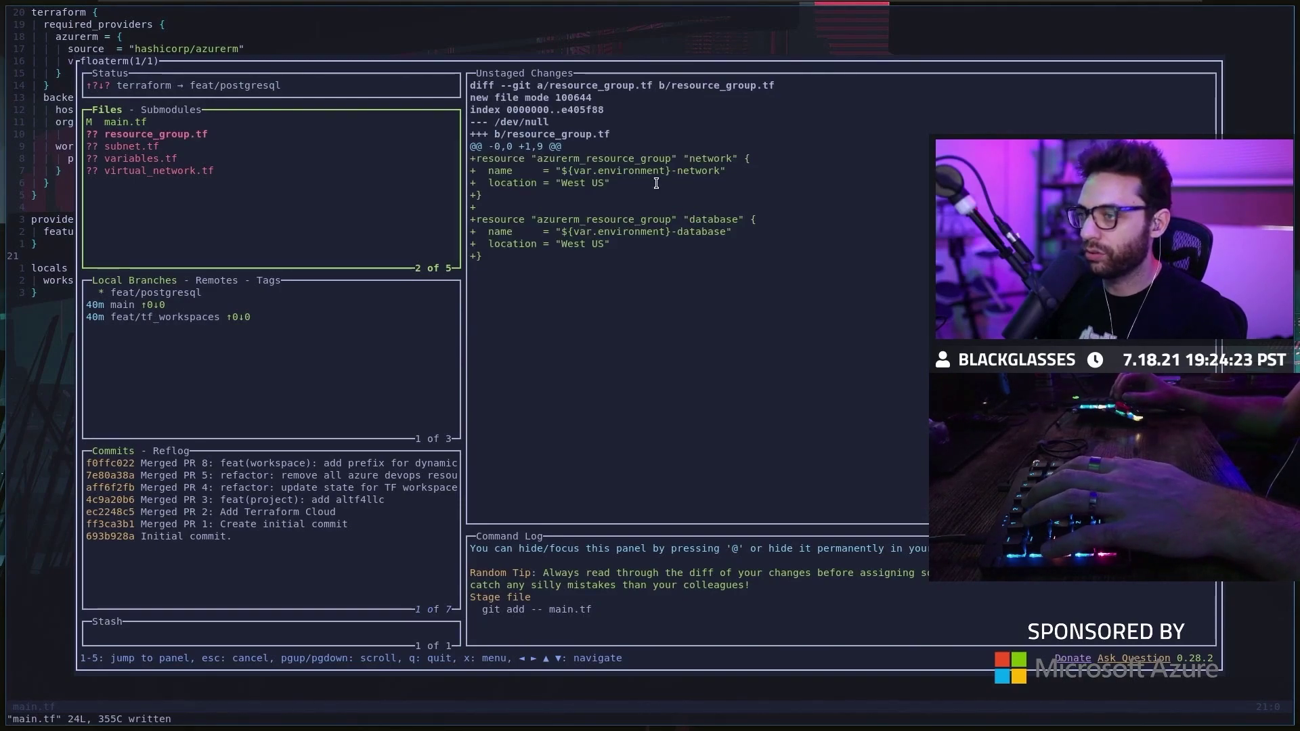
key(Down)
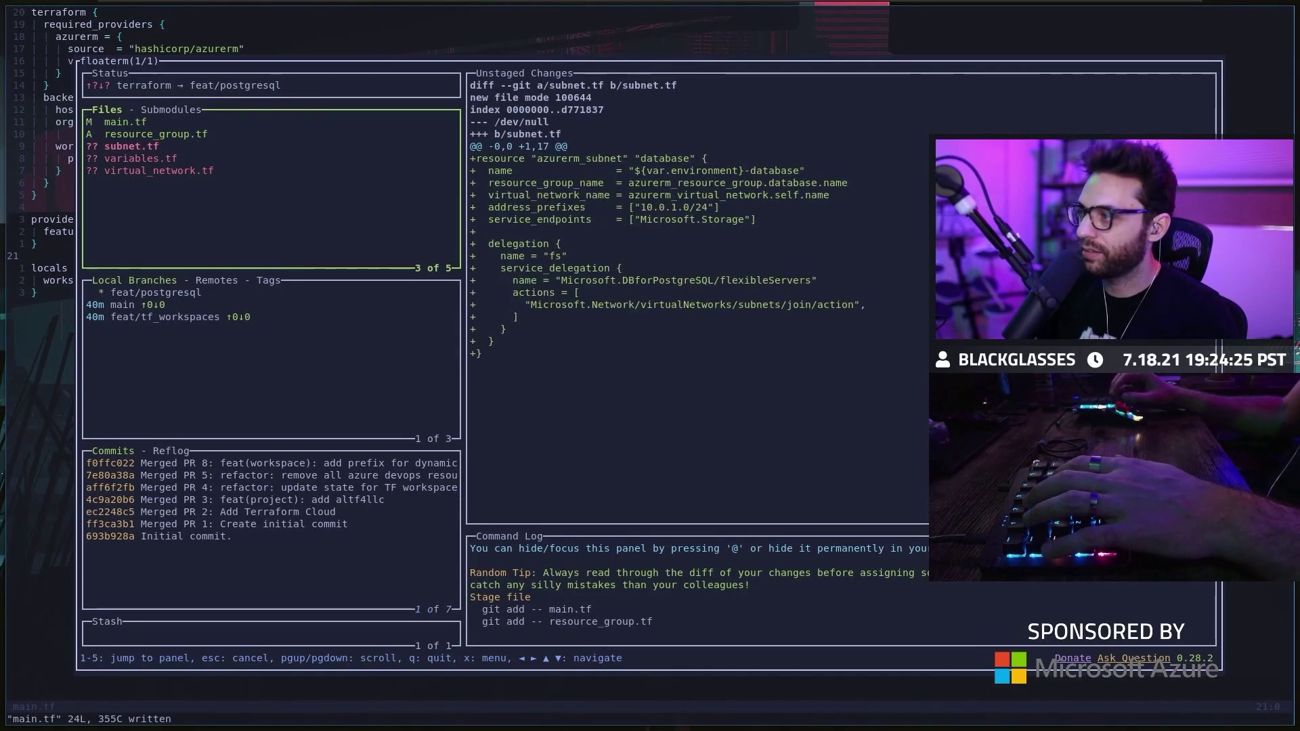
key(space)
key(Down)
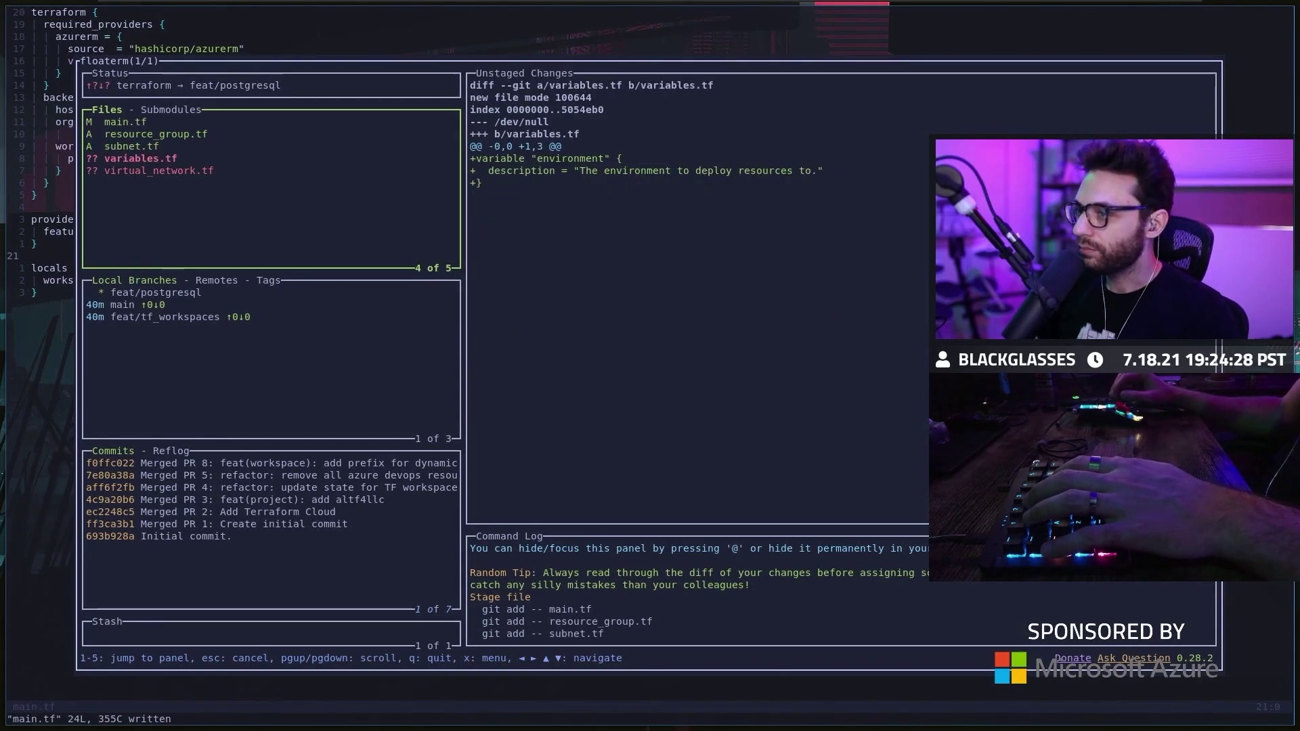
key(space)
key(Down)
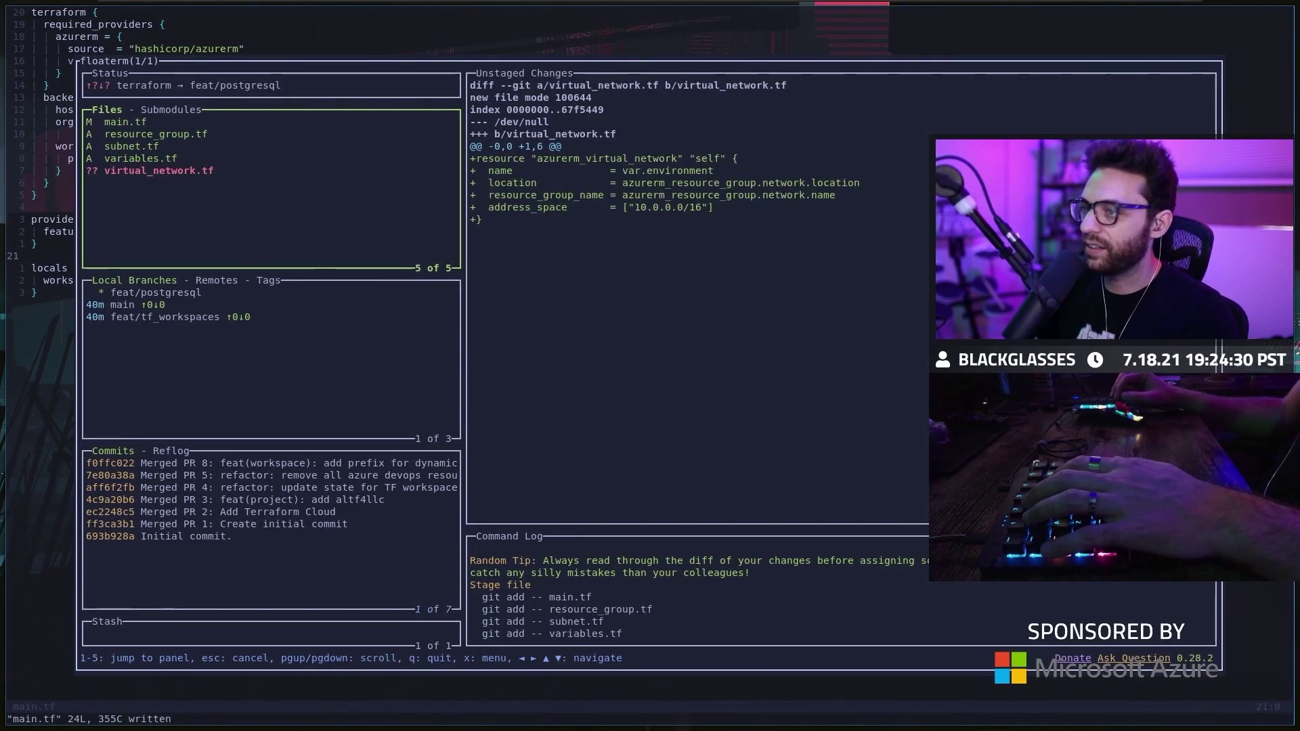
key(space)
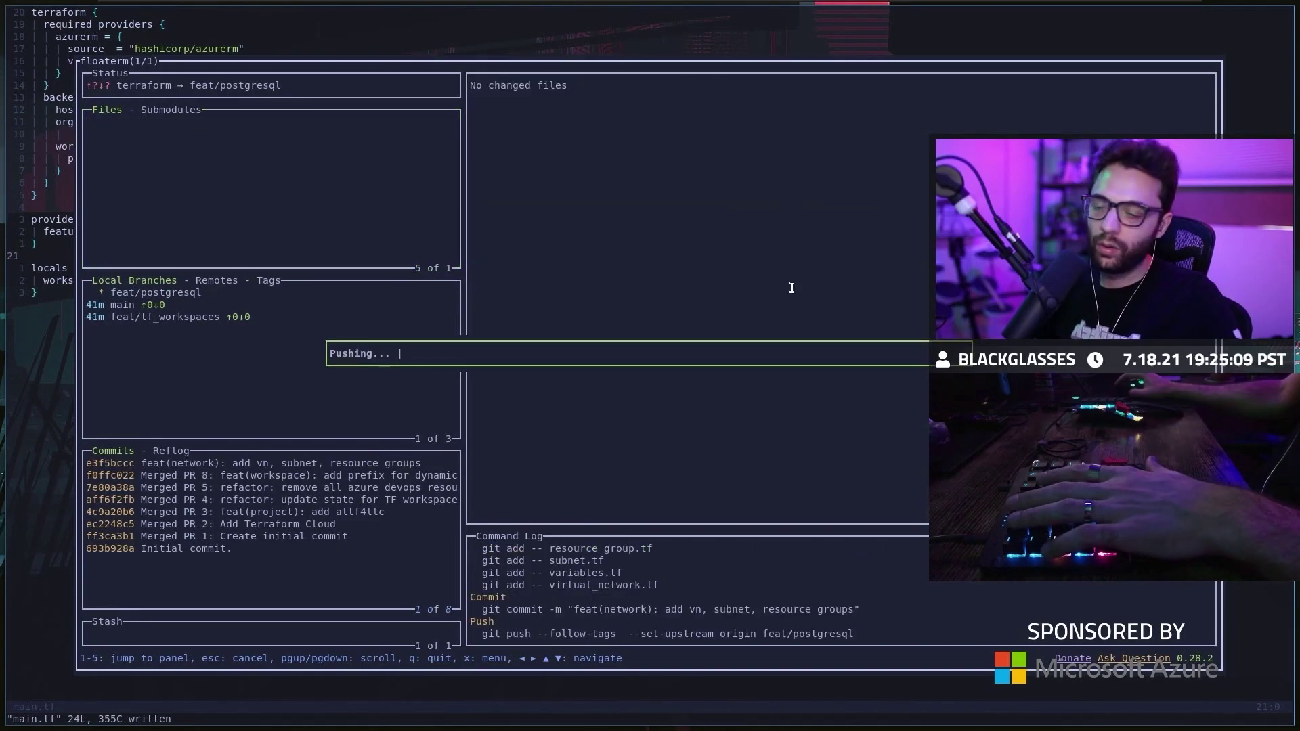
Refresh Terraform Cloud workspaces, then create PR 9 from feat/postgresql to main, linked to User Story 23
key(alt+Tab)
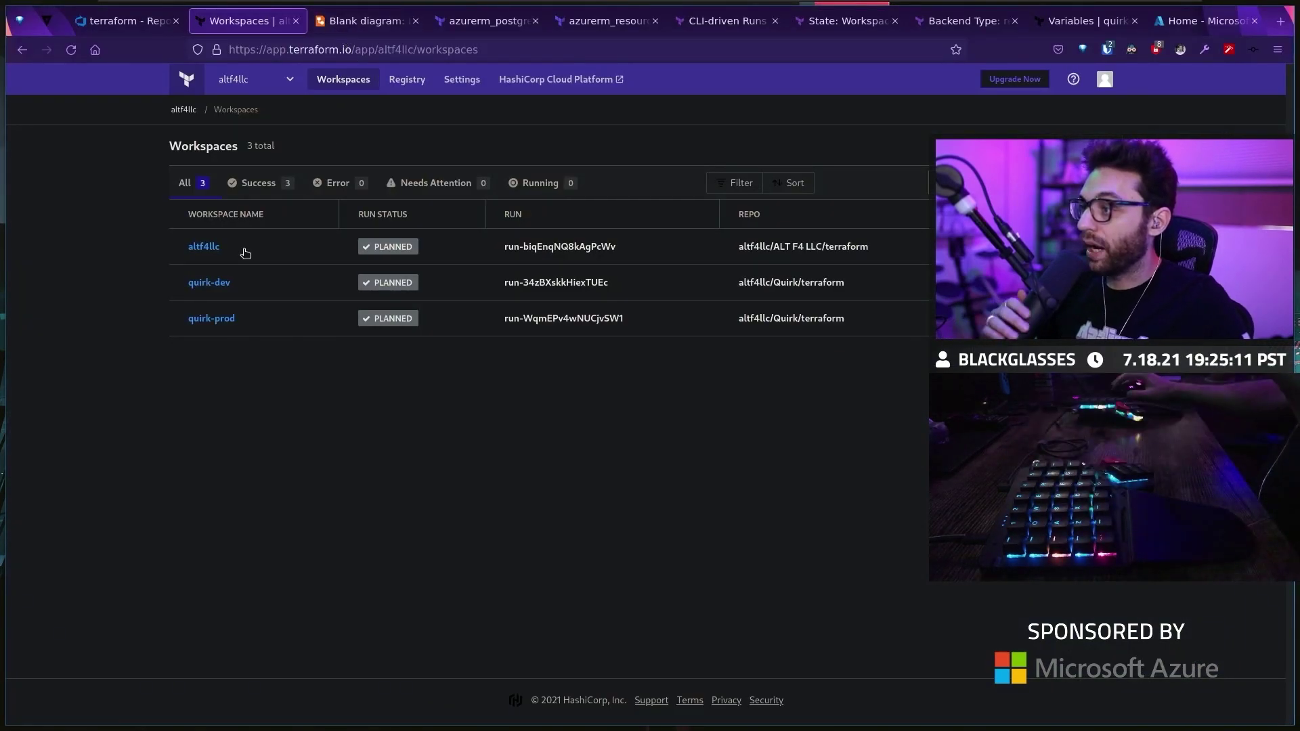
click(325, 79)
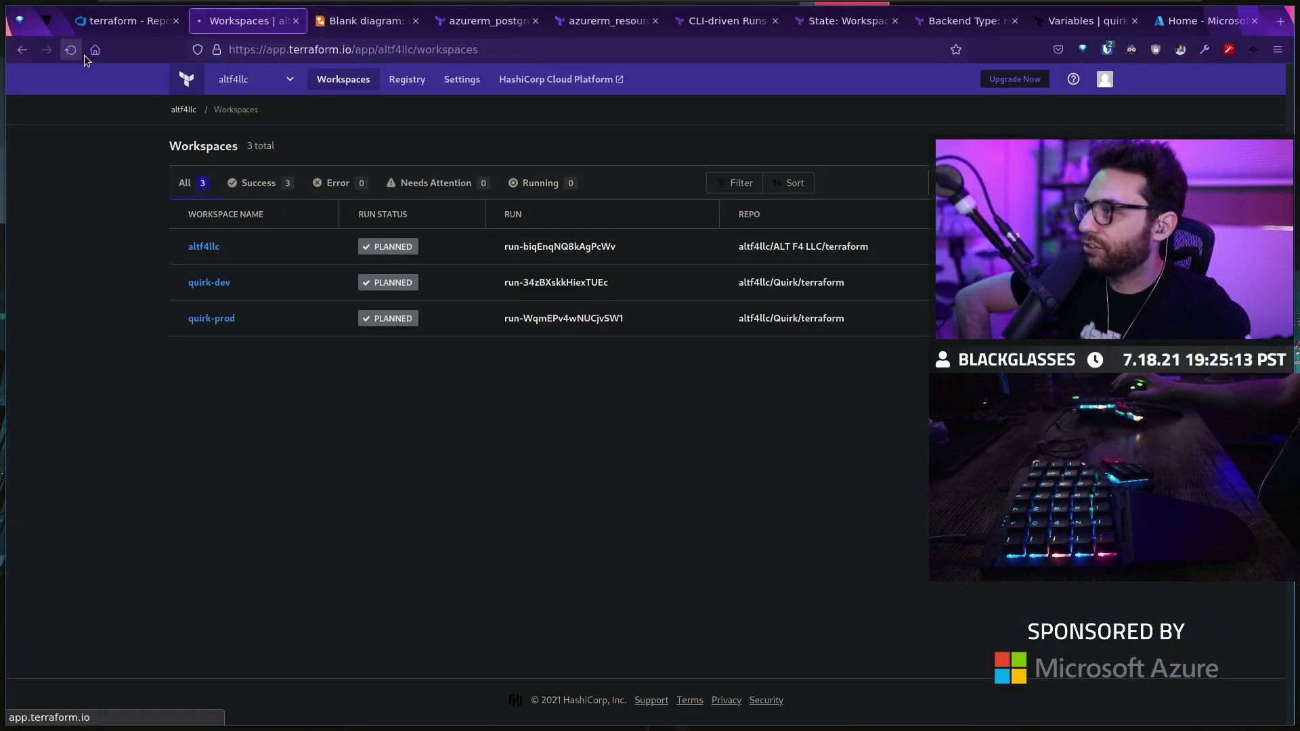
key(ctrl+Page_Up)
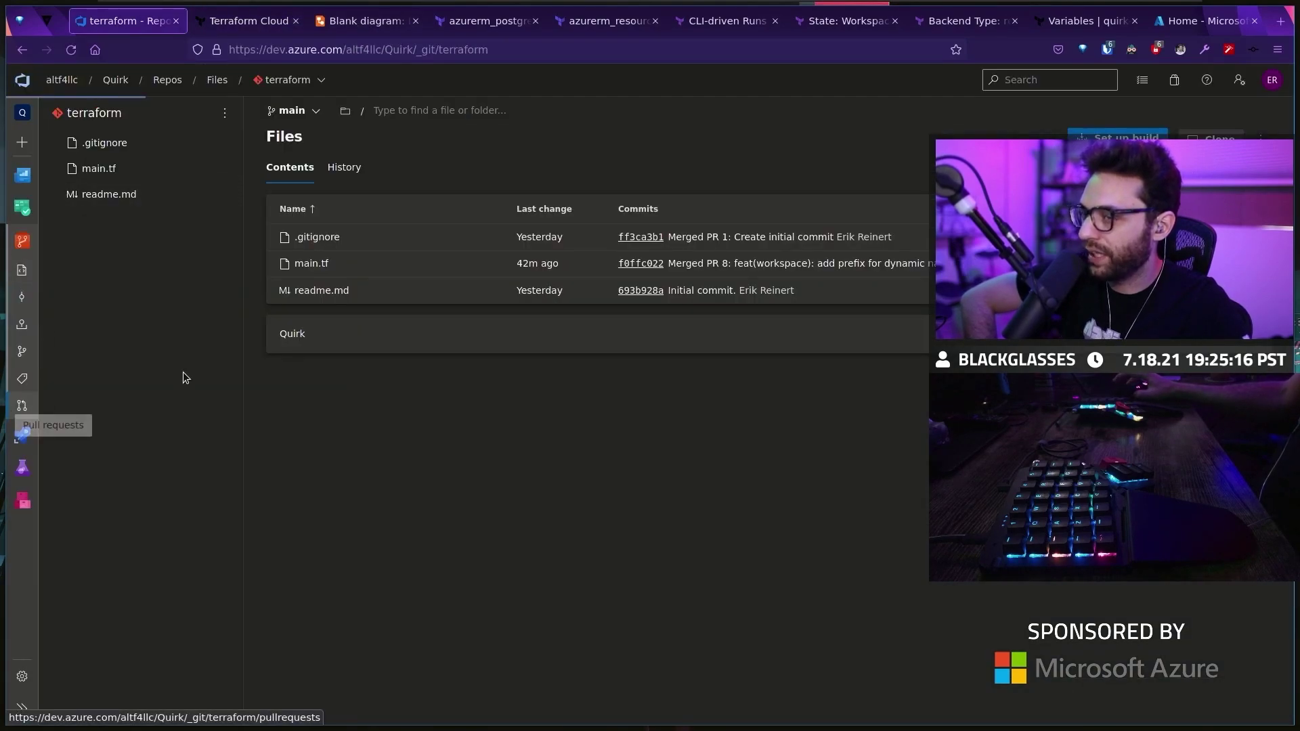
click(22, 405)
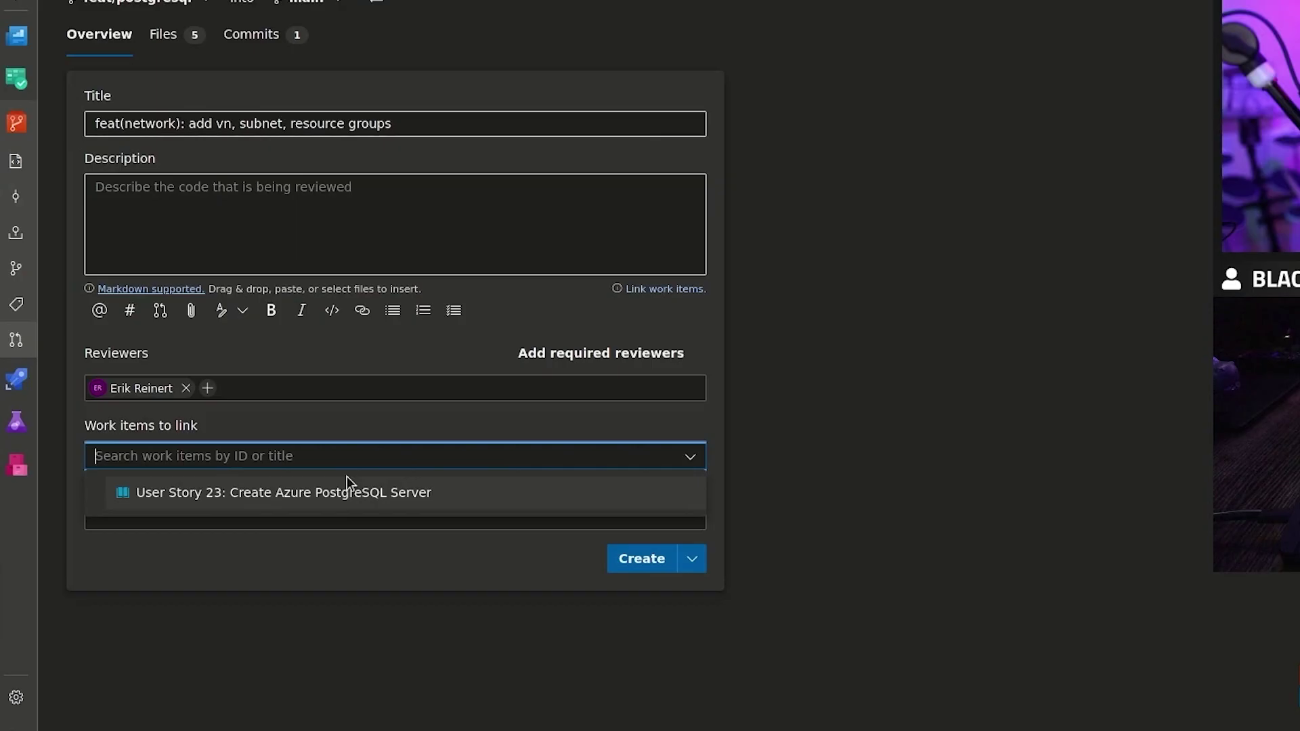
click(347, 479)
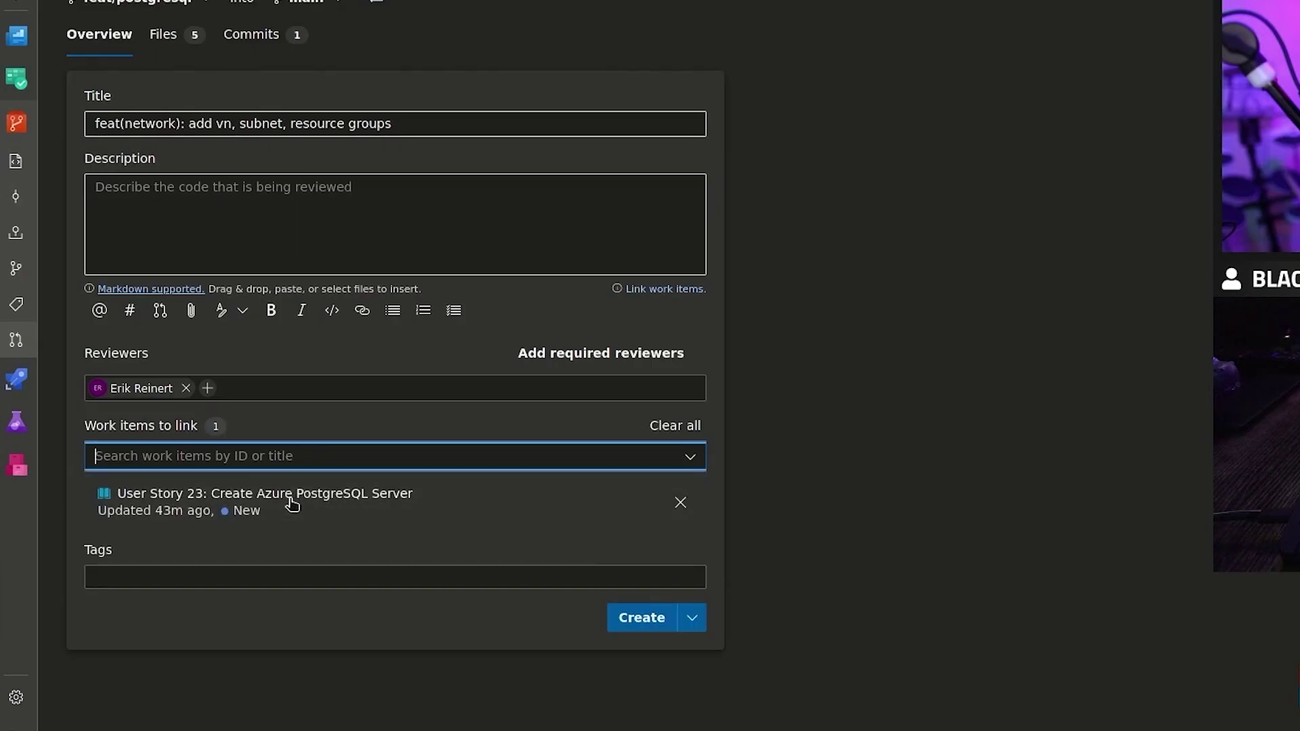
click(659, 610)
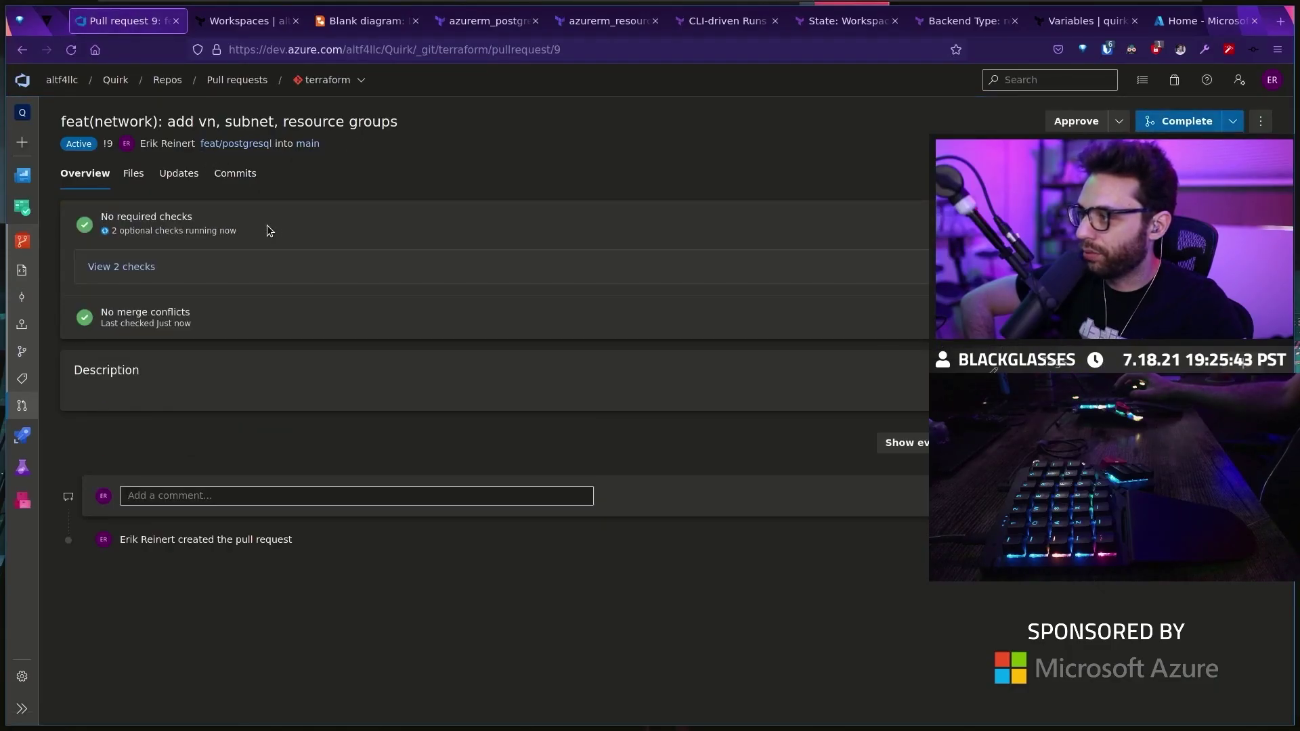
Inspect PR 9's quirk-prod plan run showing 4 resources to add, then return to workspaces
click(122, 267)
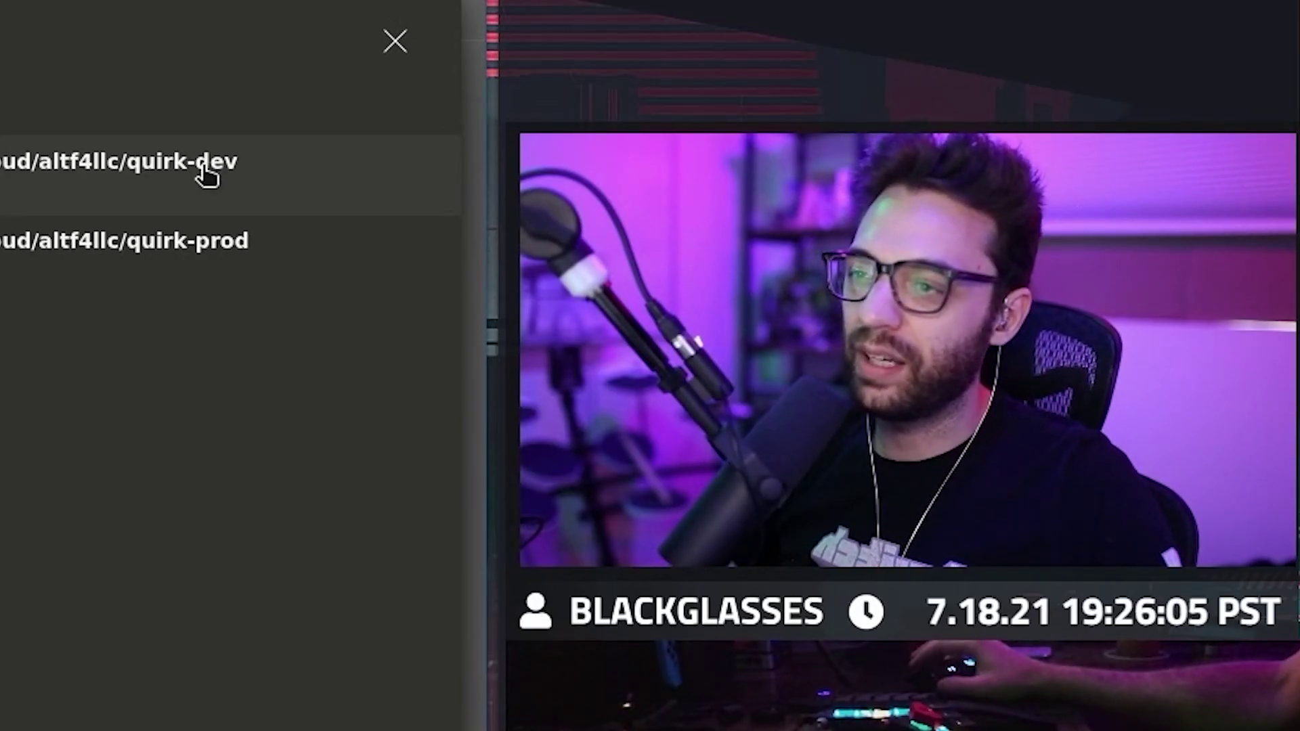
click(122, 241)
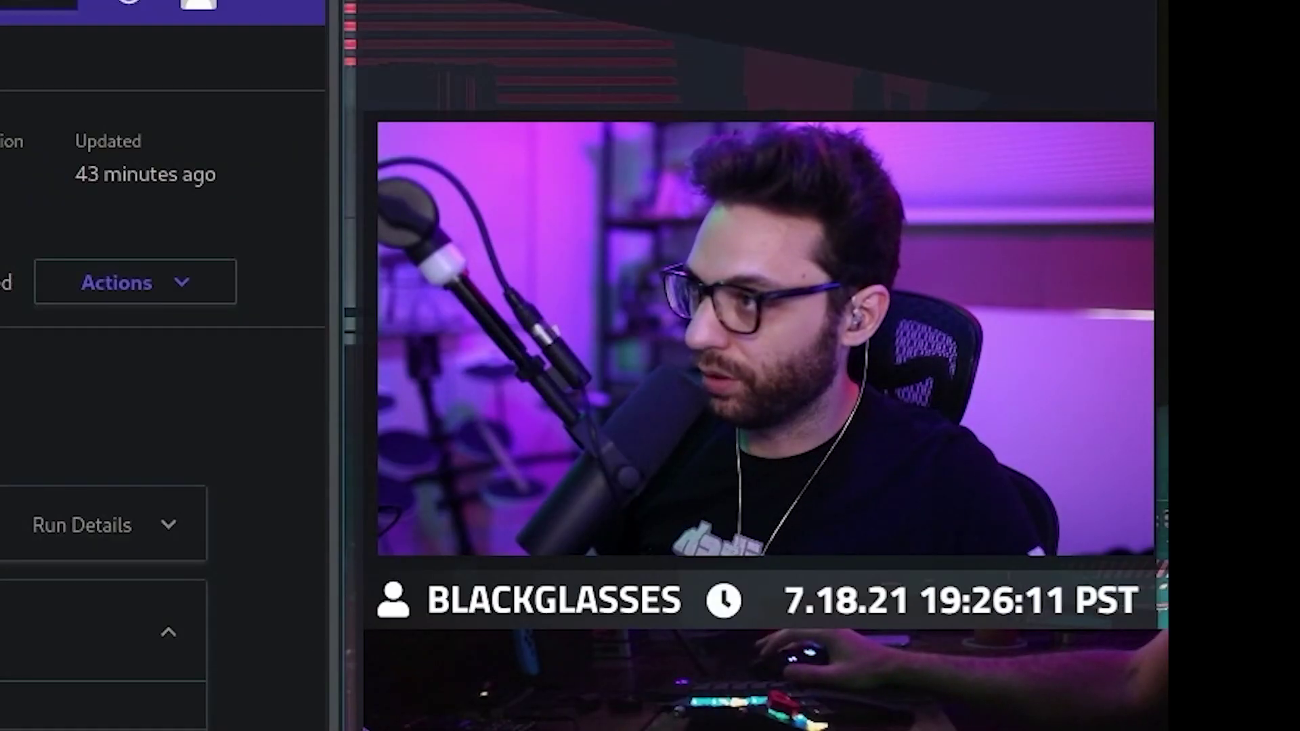
scroll(207, 288, up, 2)
scroll(208, 289, up, 3)
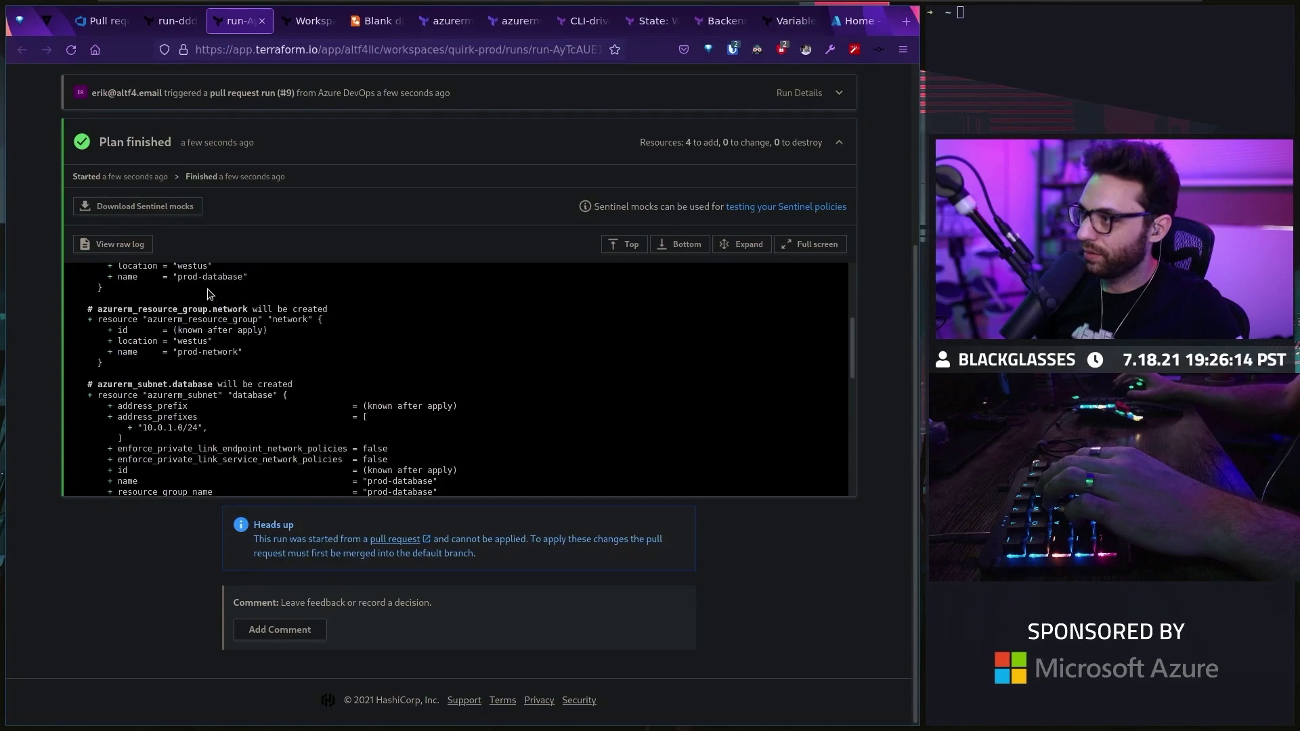
scroll(207, 288, up, 3)
scroll(225, 290, up, 3)
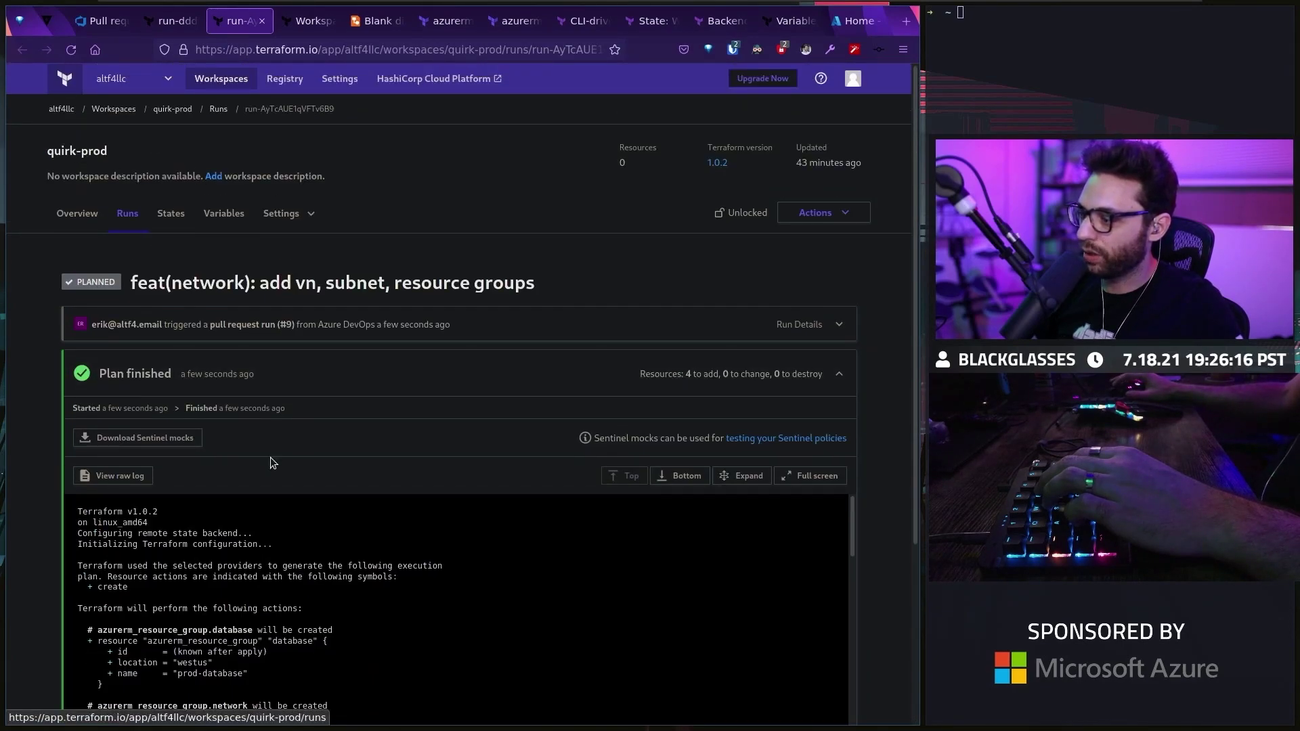
scroll(271, 463, down, 3)
scroll(213, 444, down, 2)
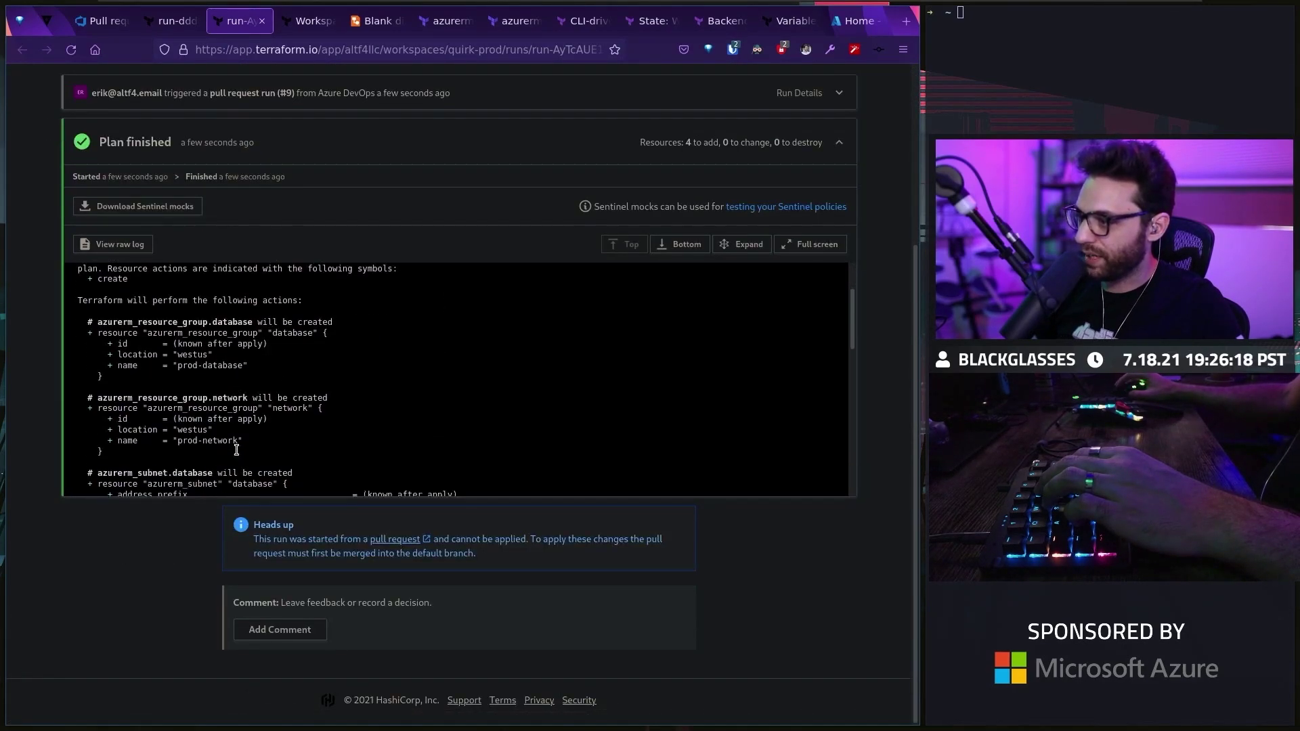
scroll(193, 411, down, 2)
scroll(234, 417, down, 2)
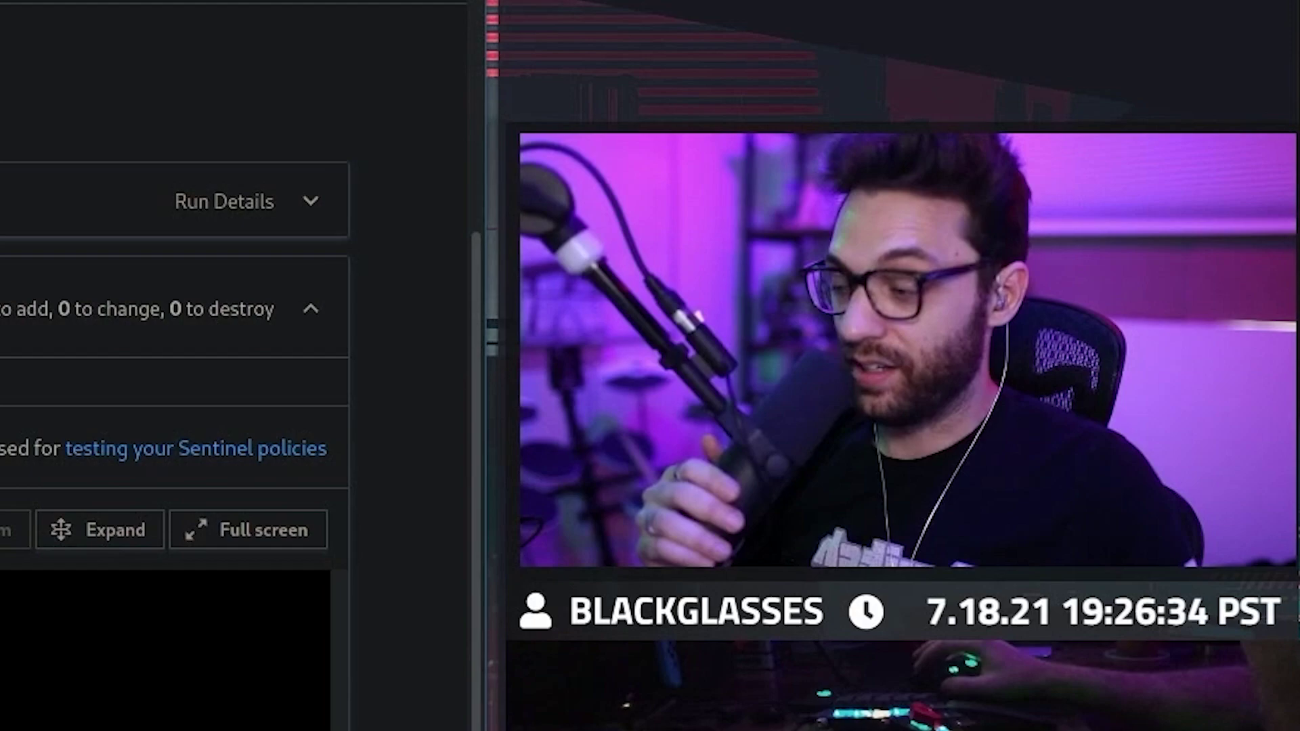
scroll(234, 366, up, 3)
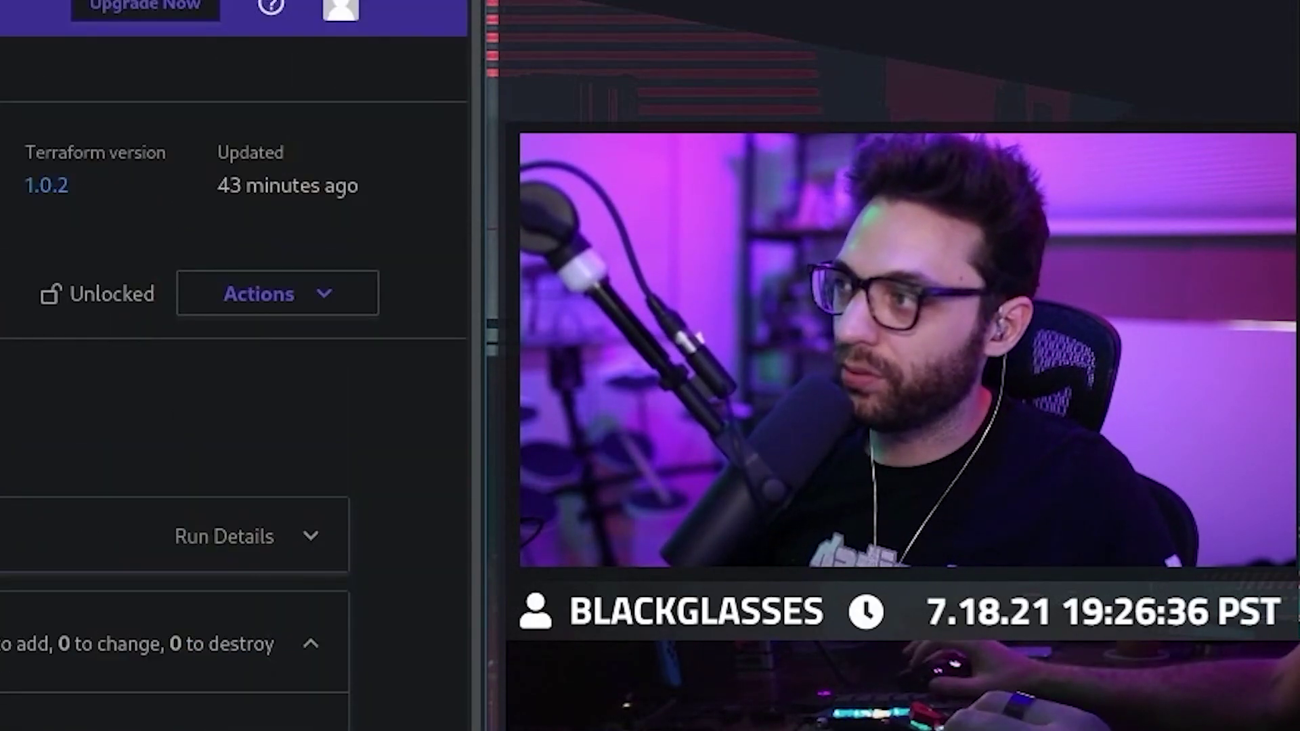
key(alt+Left)
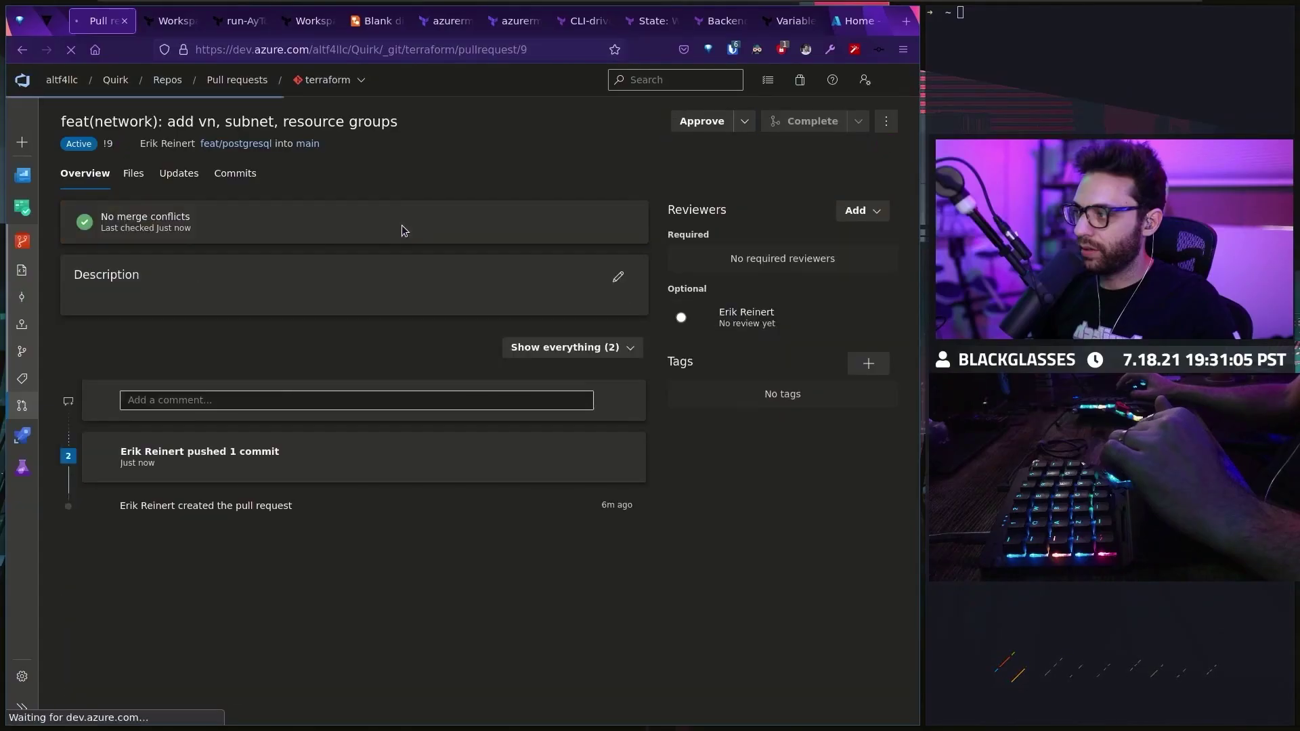
Check PR 9's Terraform checks, reload, and complete its squash merge into main
click(372, 271)
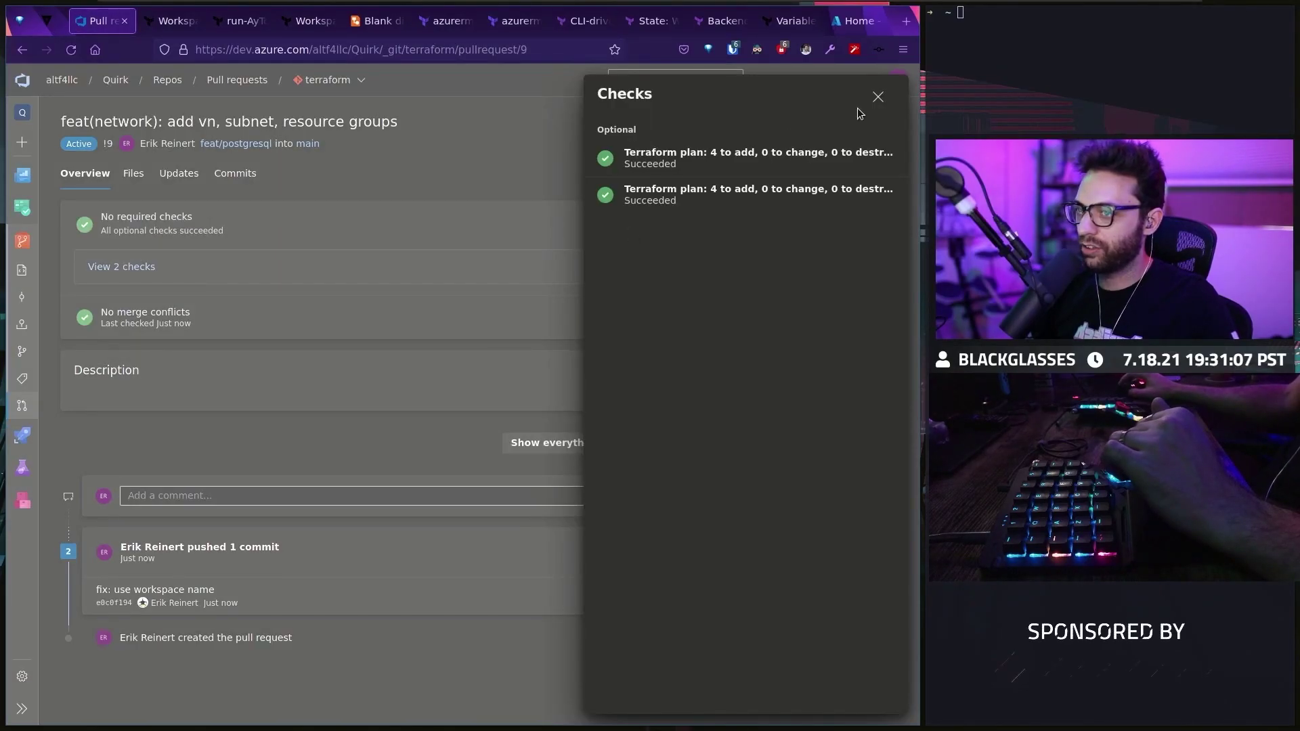
click(877, 99)
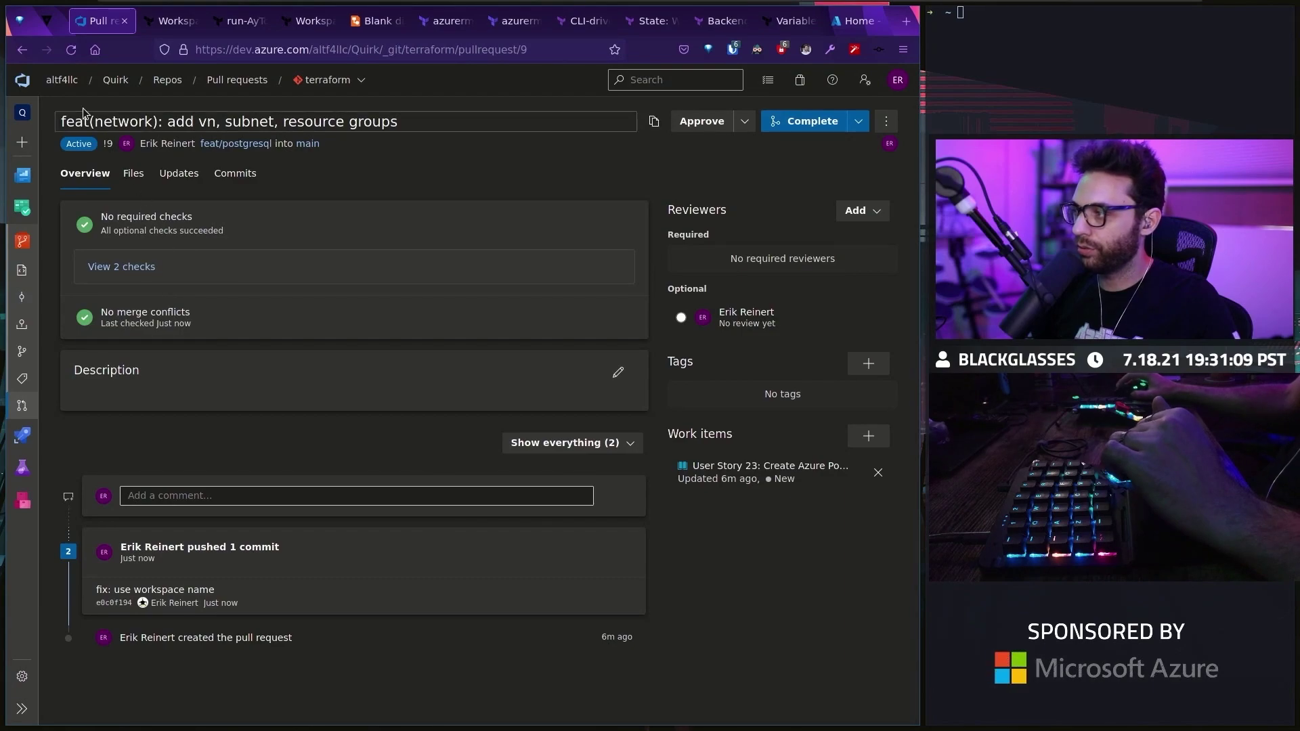
click(77, 52)
click(121, 266)
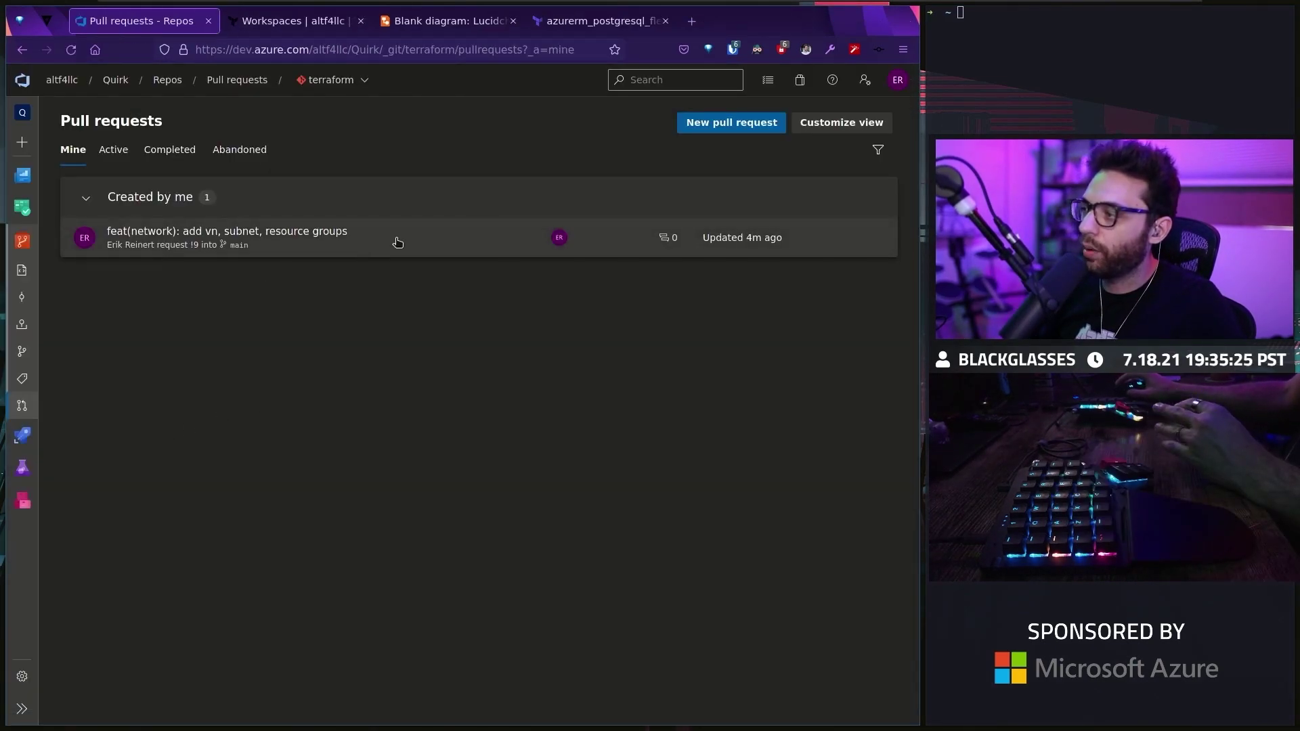
click(396, 240)
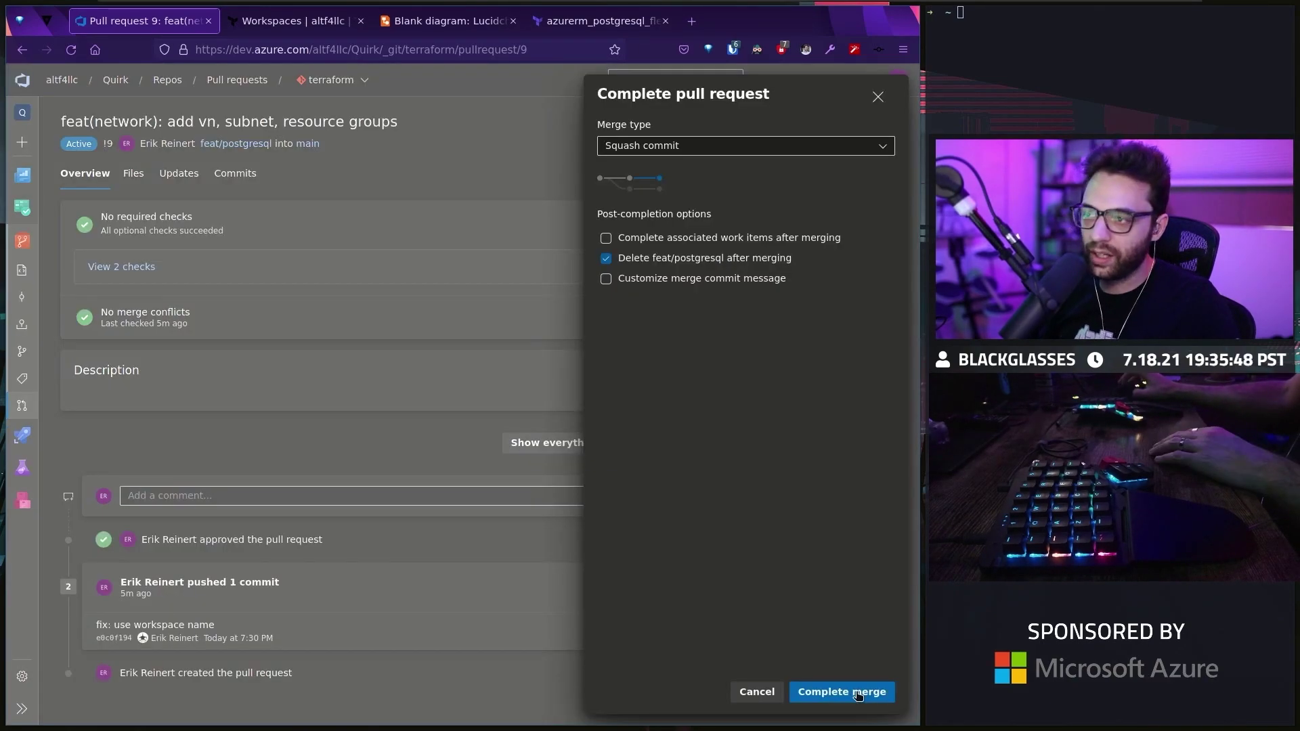
click(858, 692)
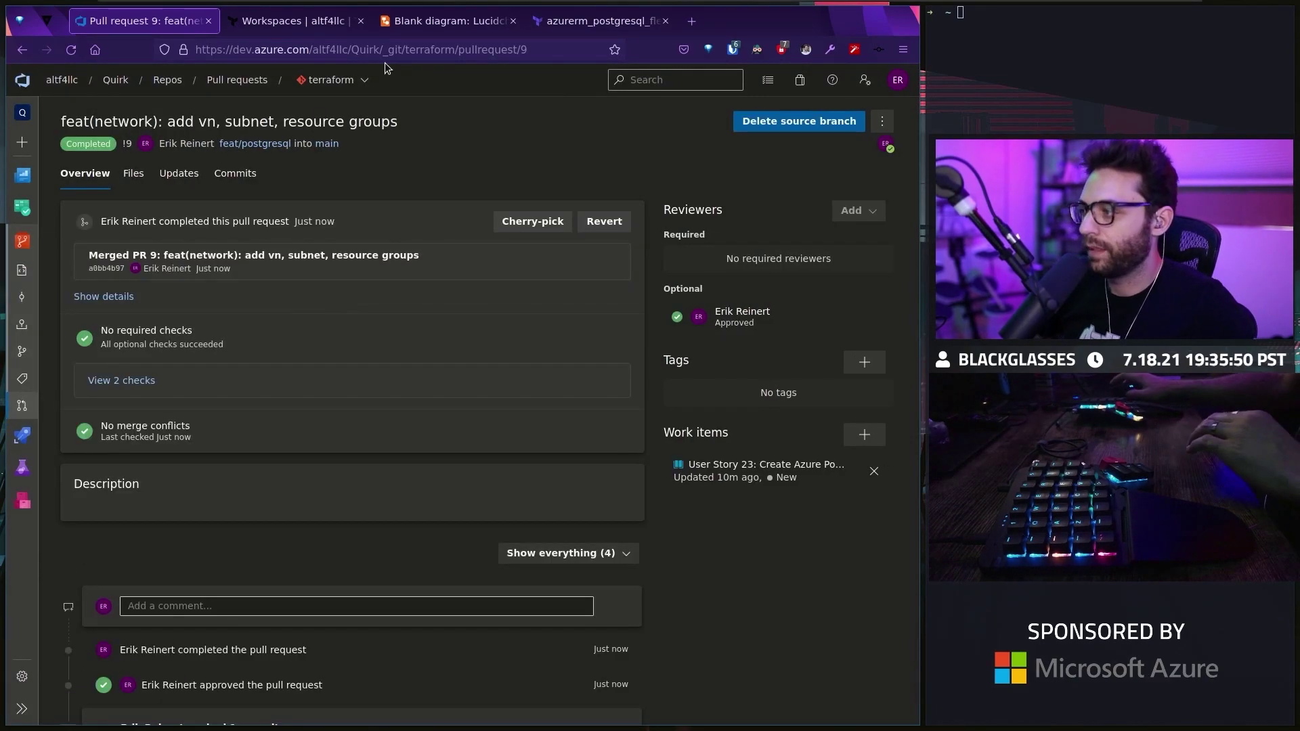
click(23, 242)
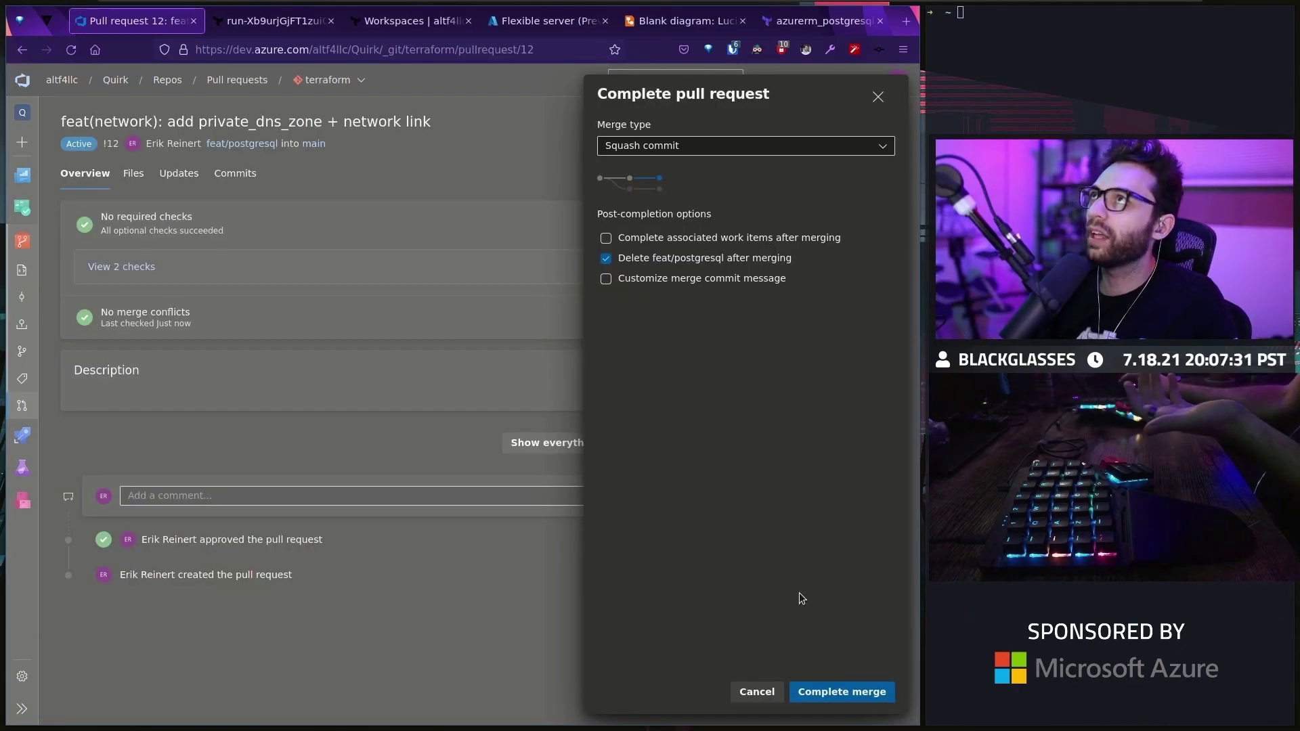
Complete PR 12's merge, then open quirk-dev's pending run in Terraform Cloud workspaces
click(833, 694)
click(278, 30)
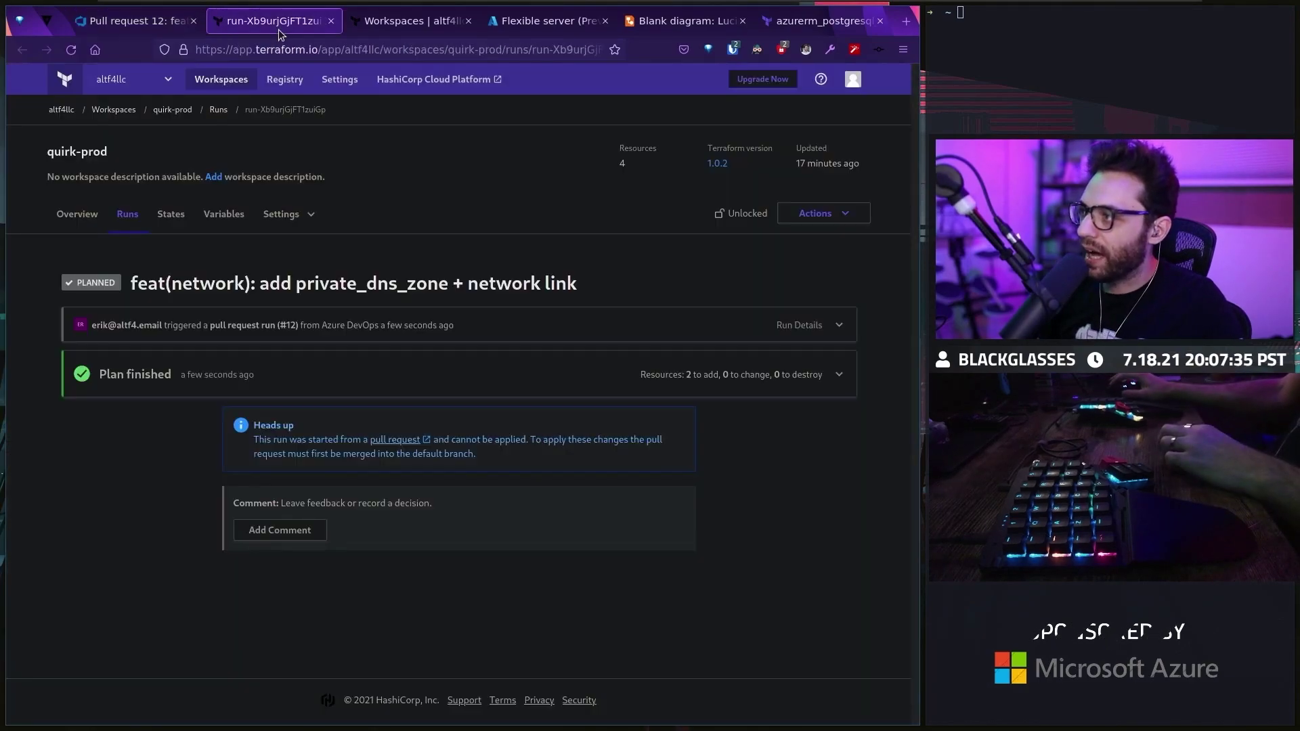
click(232, 82)
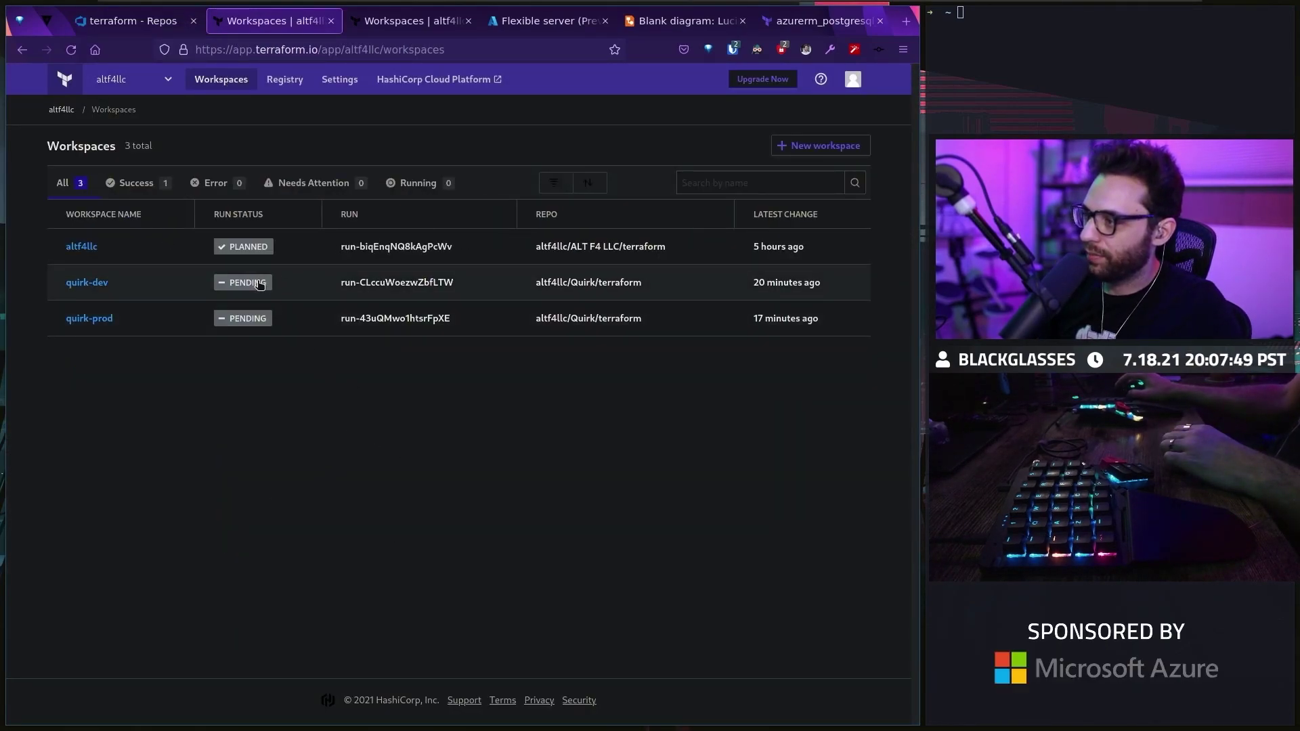
click(339, 283)
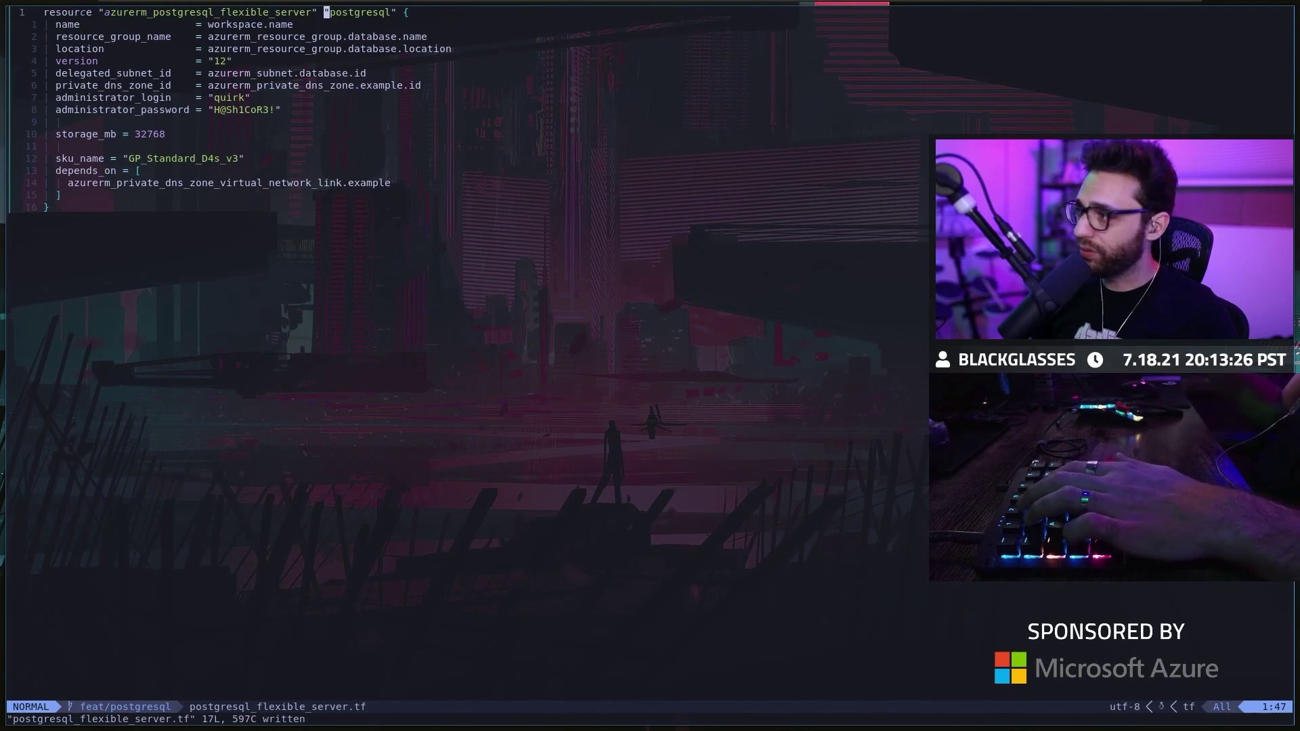
Review the postgresql_flexible_server.tf password edit and its diff, then check commits and workspaces
key(w)
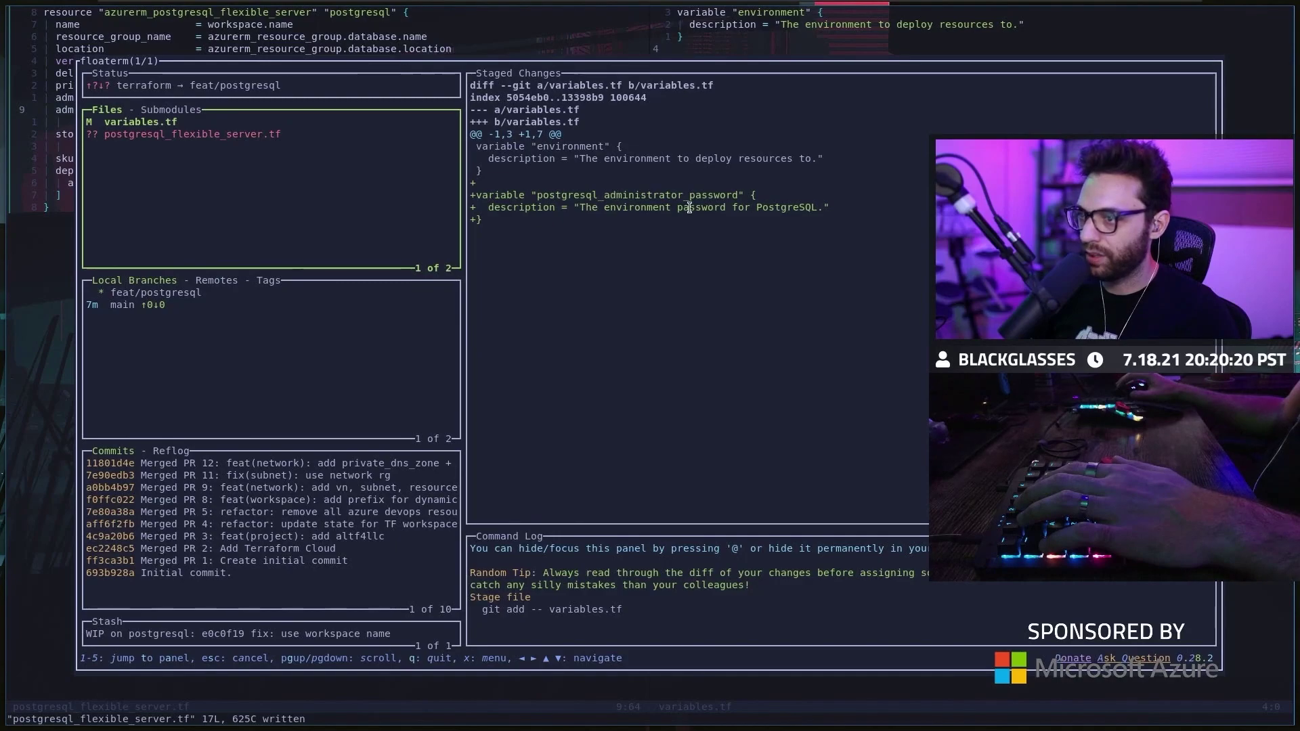
key(Down)
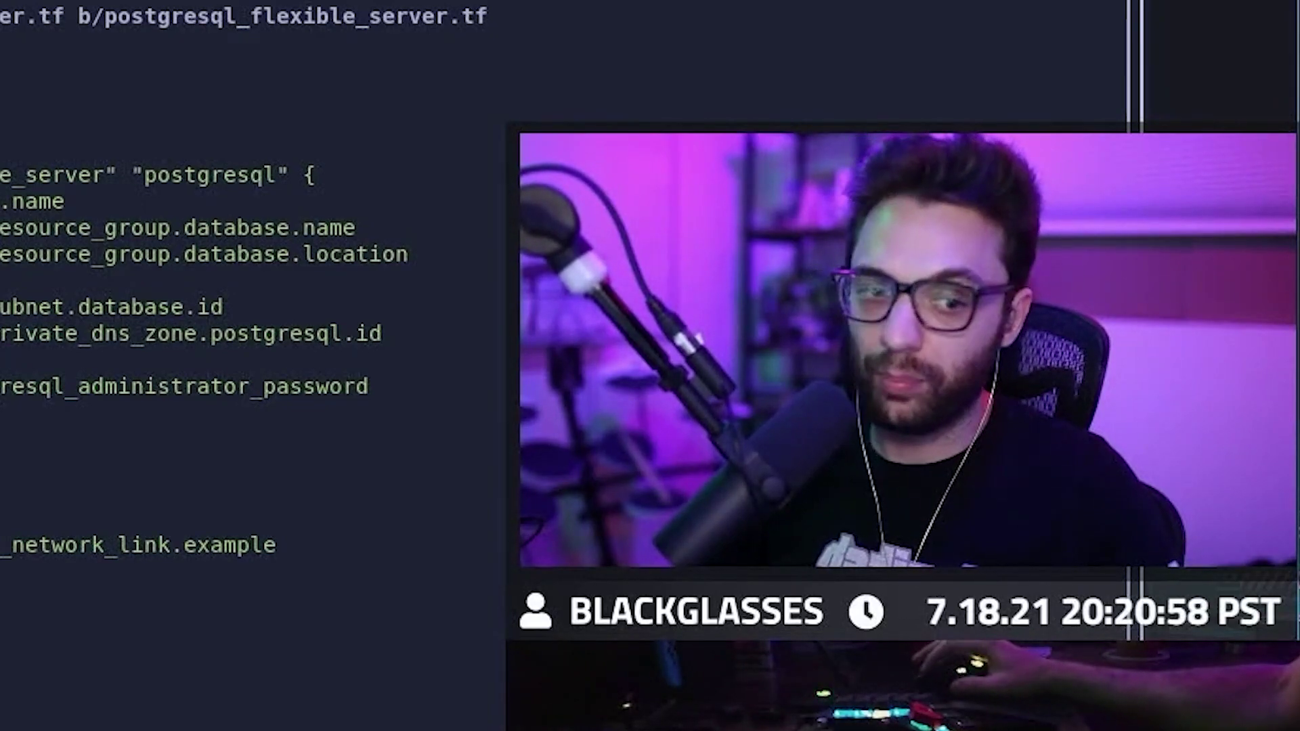
key(alt+Tab)
key(ctrl+Tab)
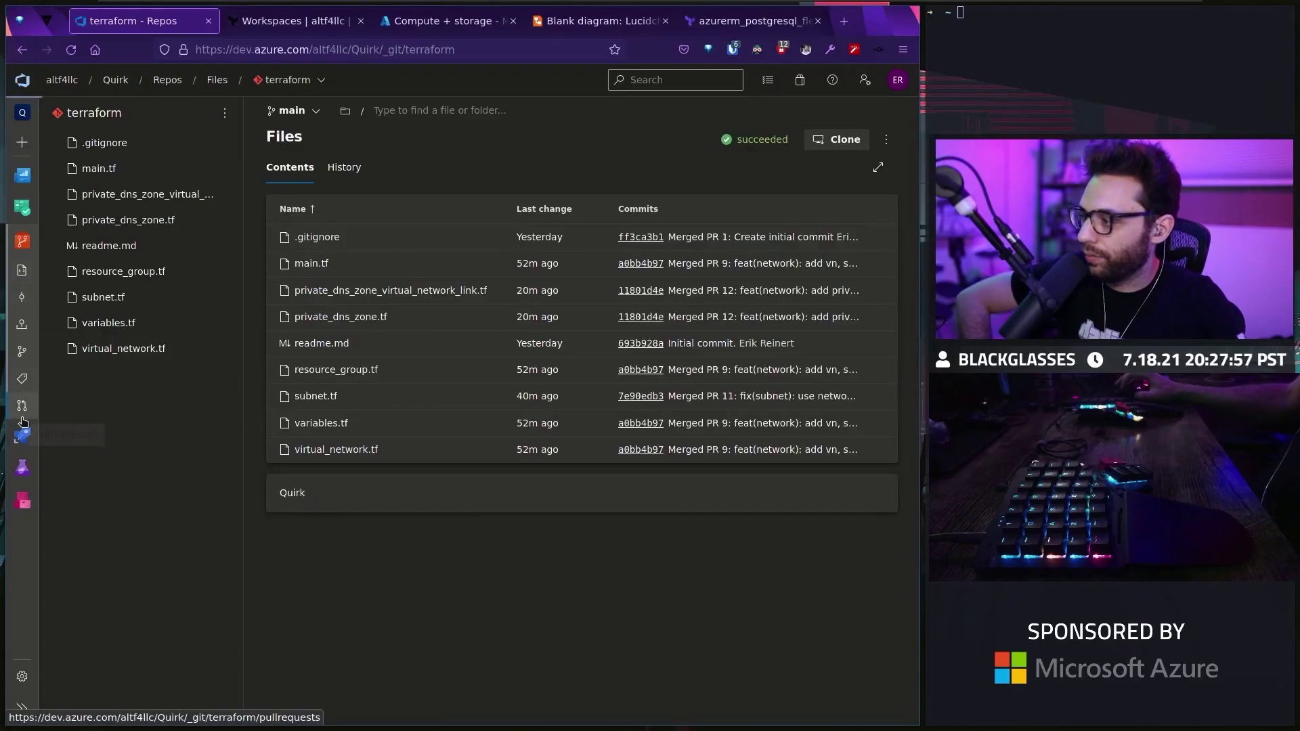
Create the 'feat(postgres): add flexible server' pull request from feat/postgresql in Azure DevOps
click(22, 406)
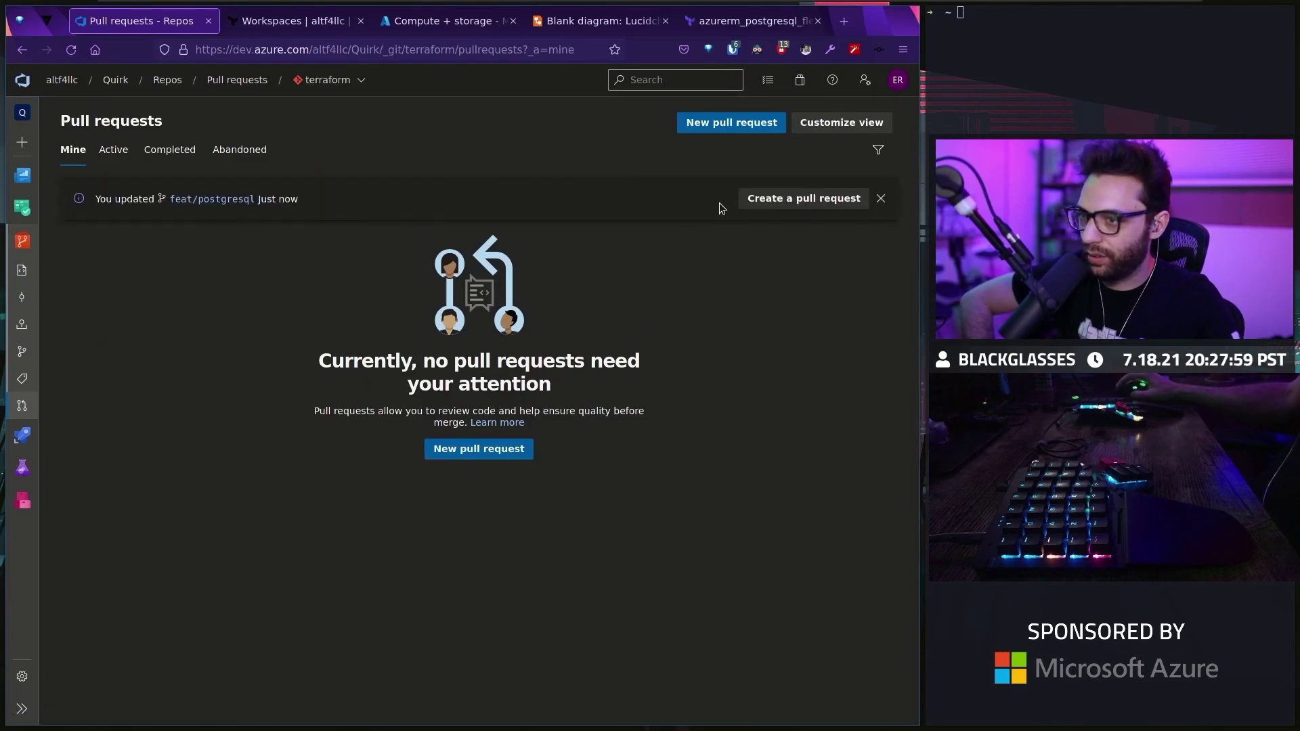
click(786, 199)
click(325, 285)
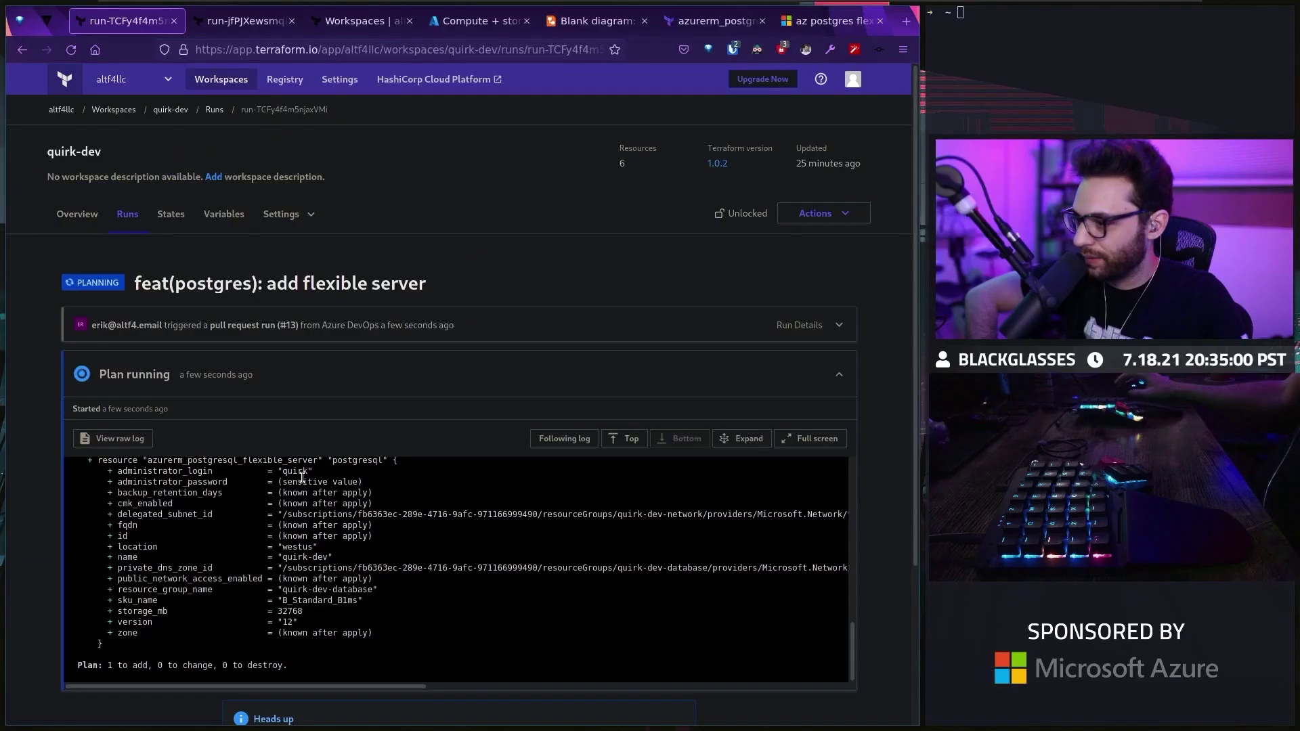
click(356, 486)
scroll(315, 550, down, 2)
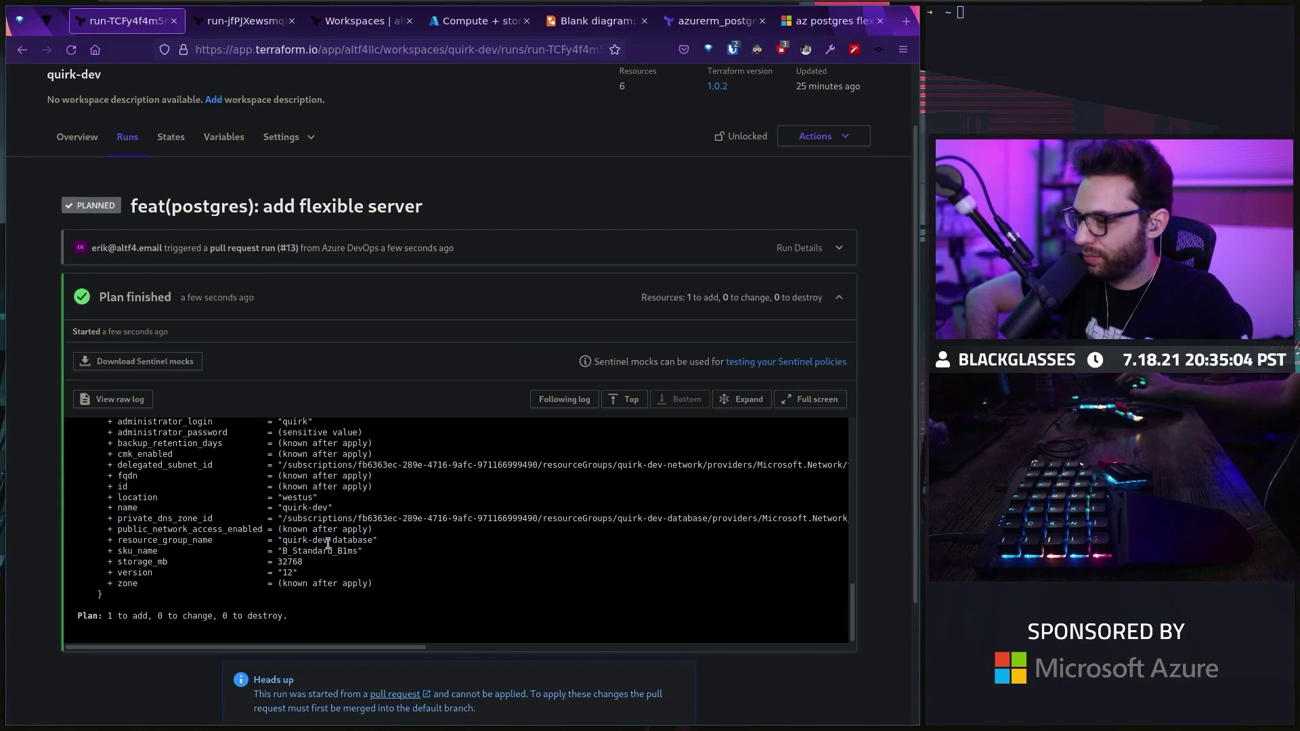
click(446, 589)
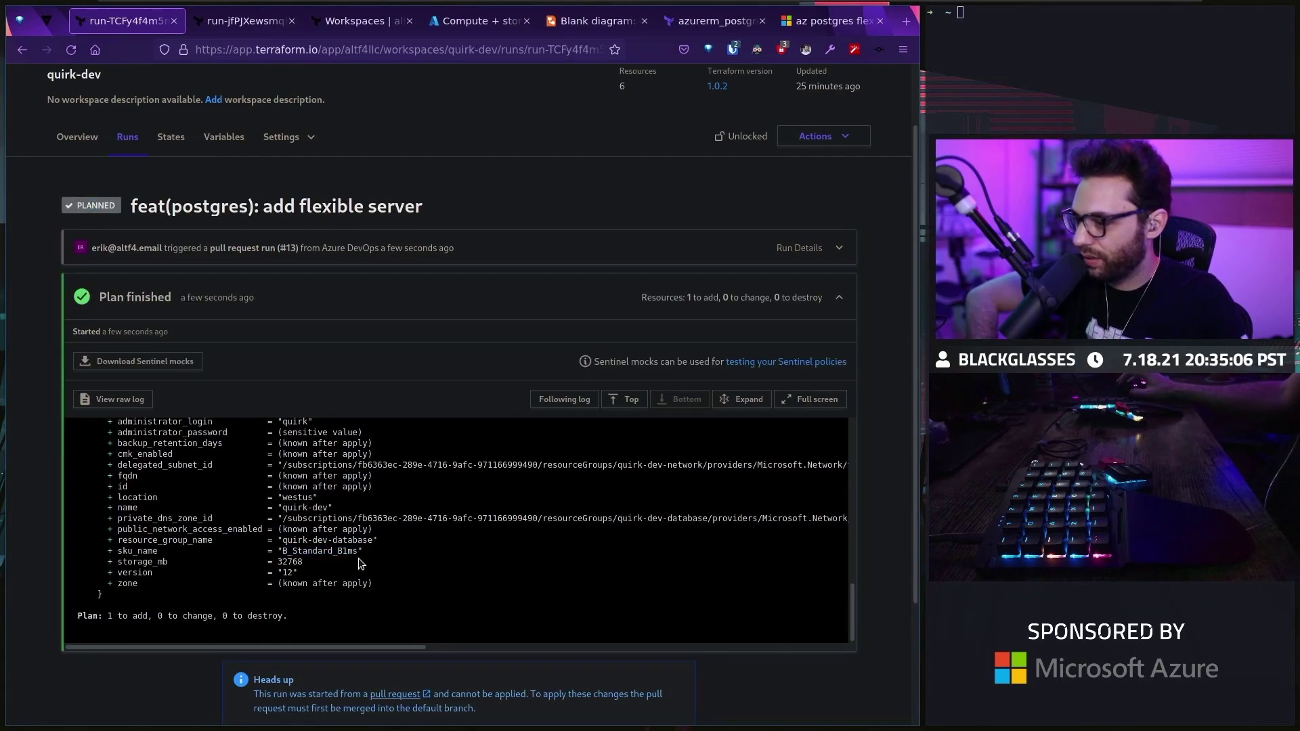
scroll(440, 550, up, 3)
scroll(442, 549, up, 2)
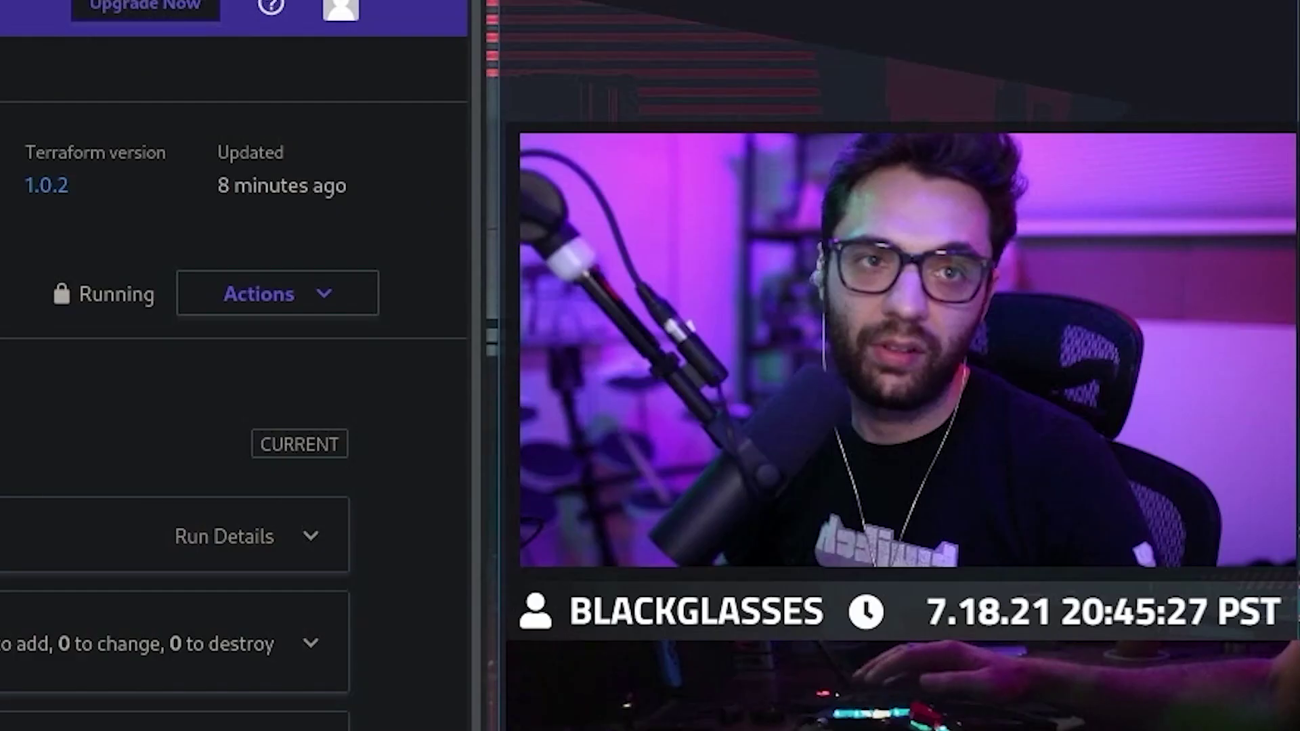
scroll(234, 407, down, 2)
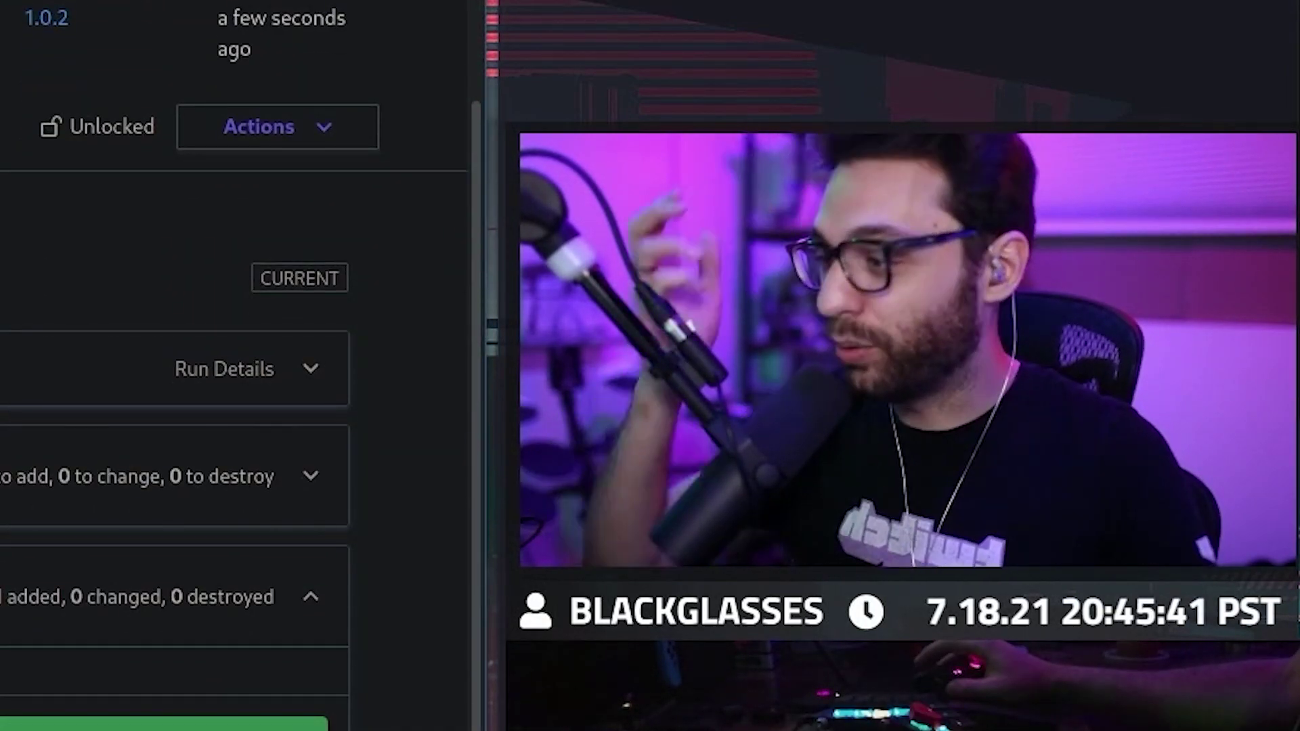
Confirm the quirk-dev flexible server is Available, then open the quirk-dev-database resource group
key(ctrl+Tab)
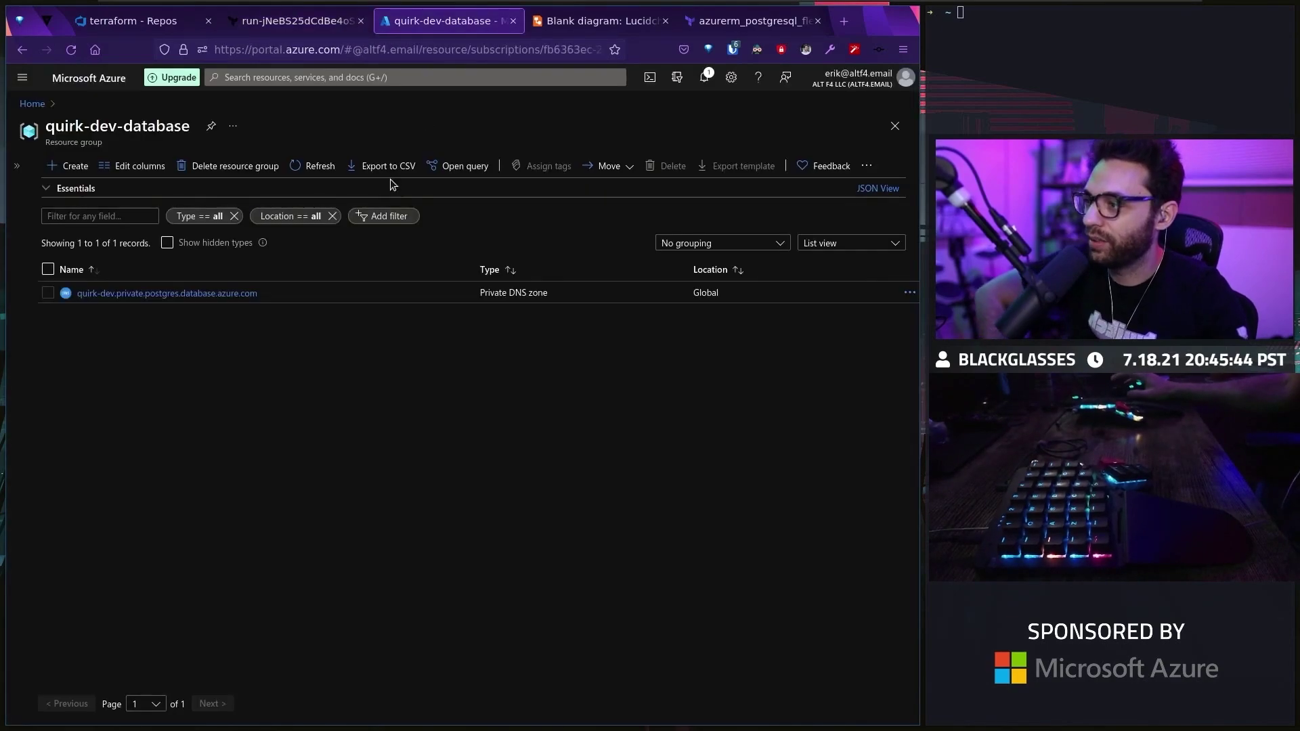
click(314, 169)
key(alt+Left)
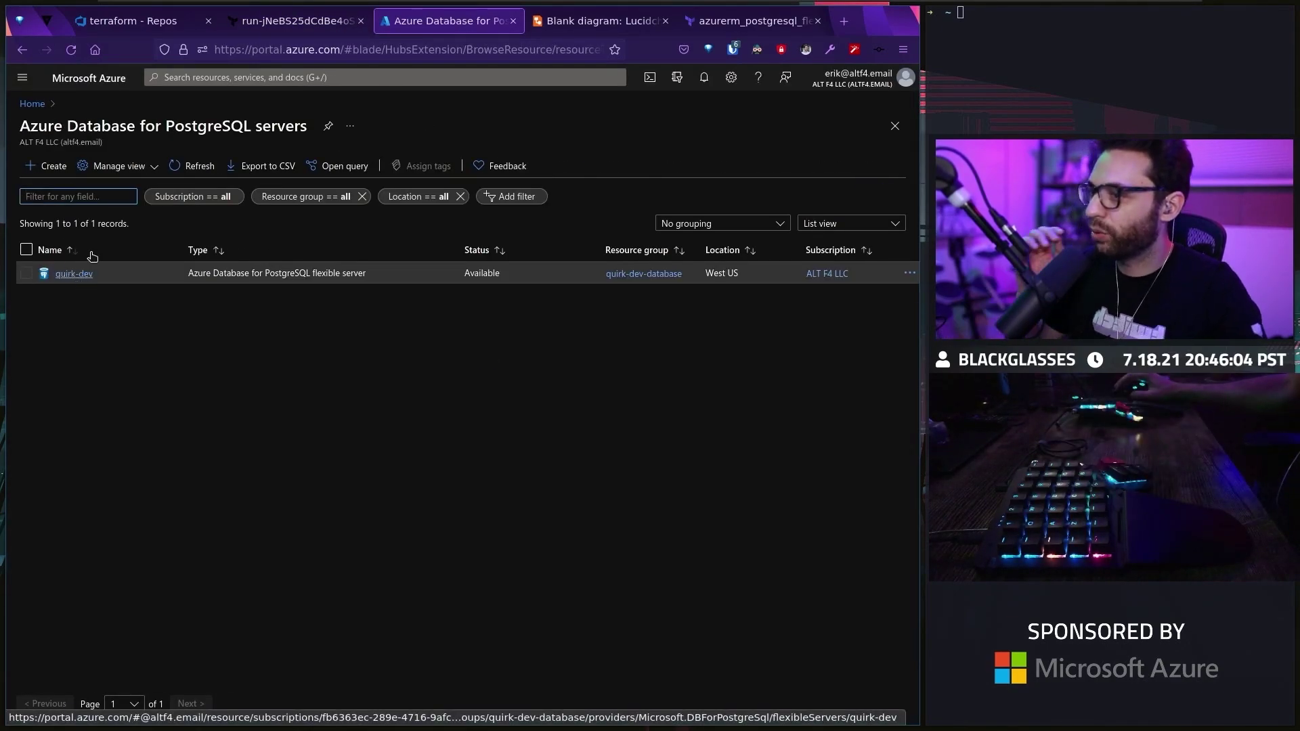
click(88, 77)
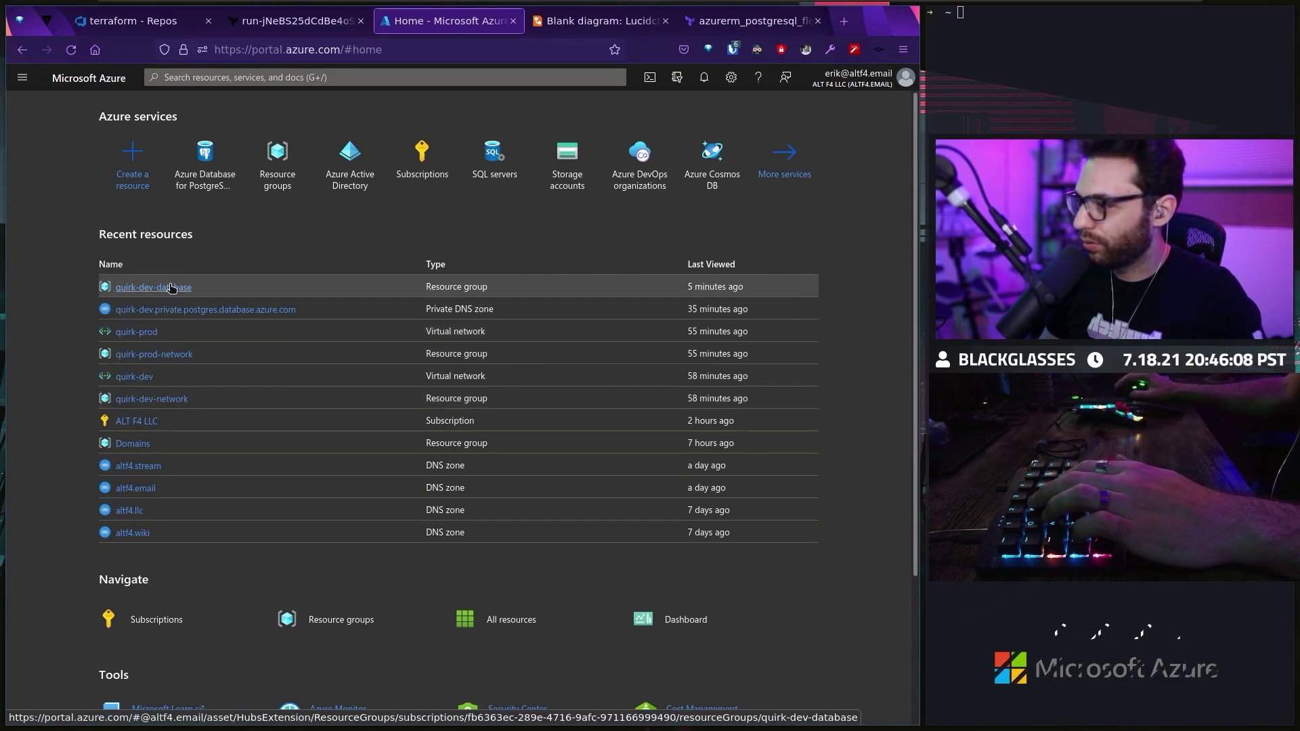
click(170, 287)
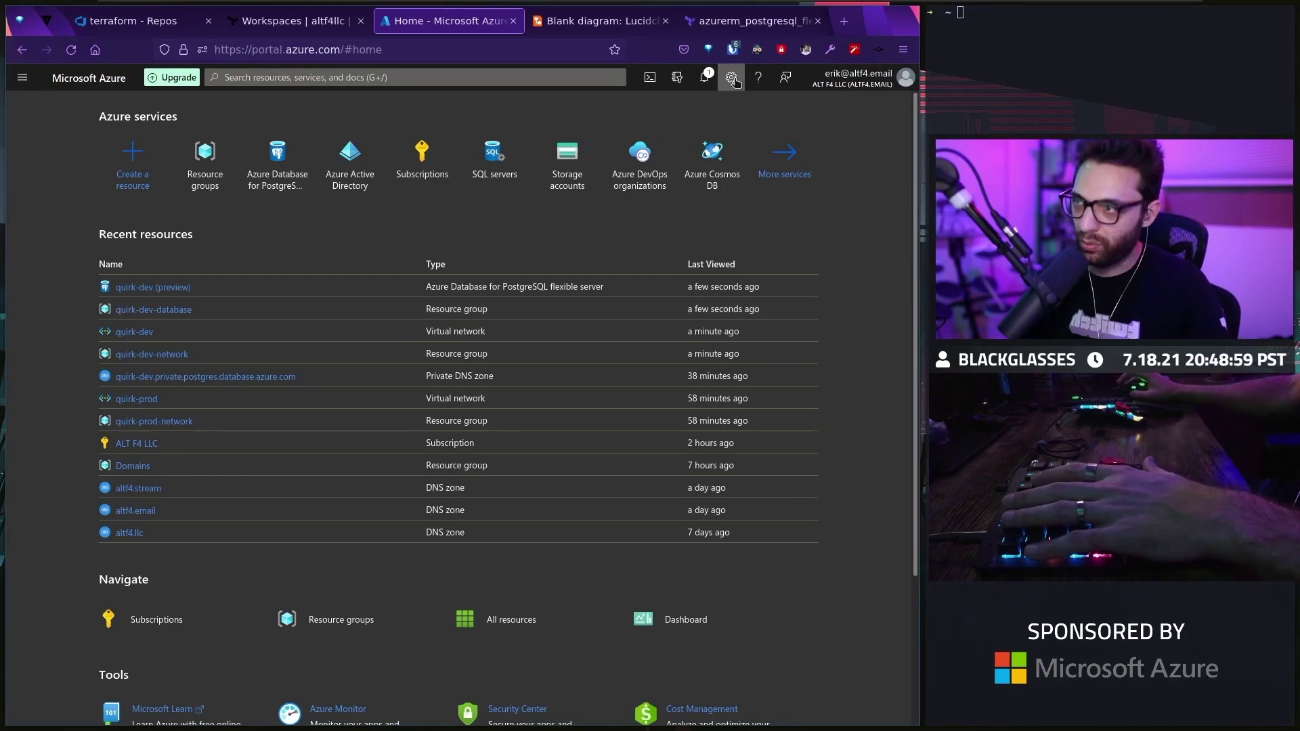
key(super+Right)
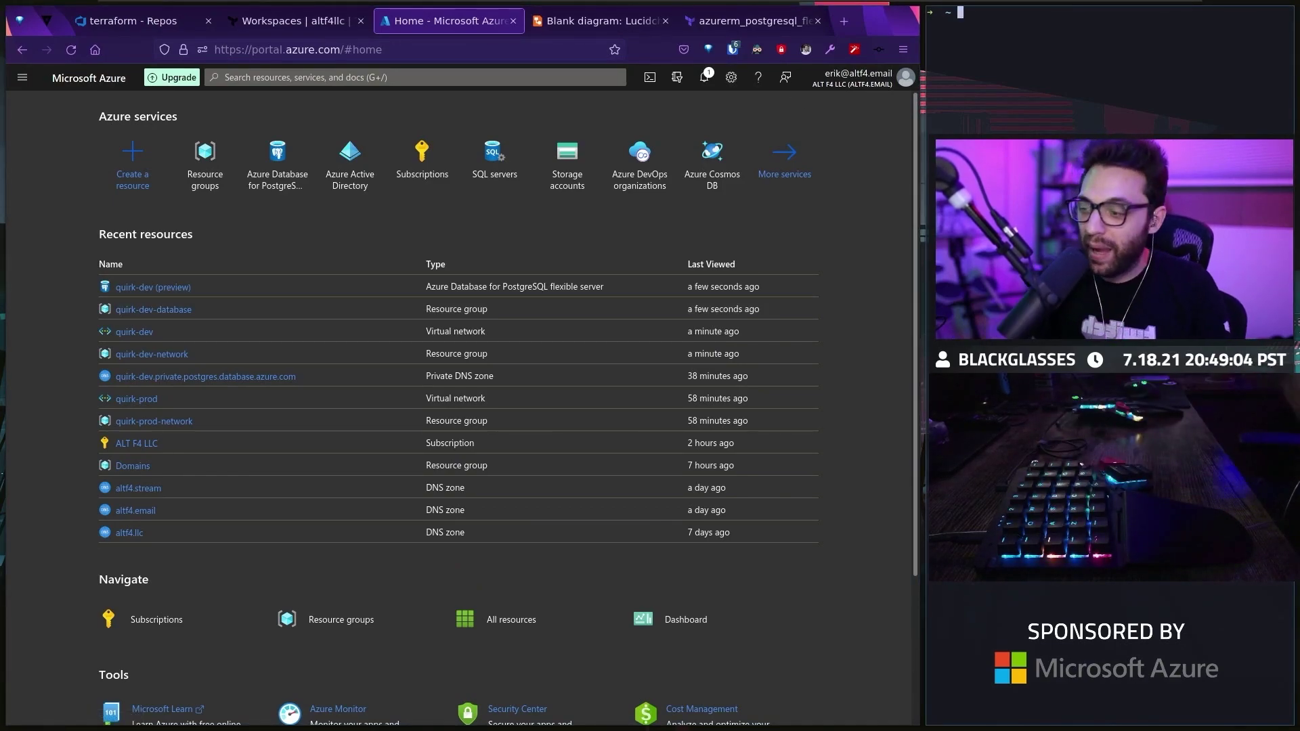